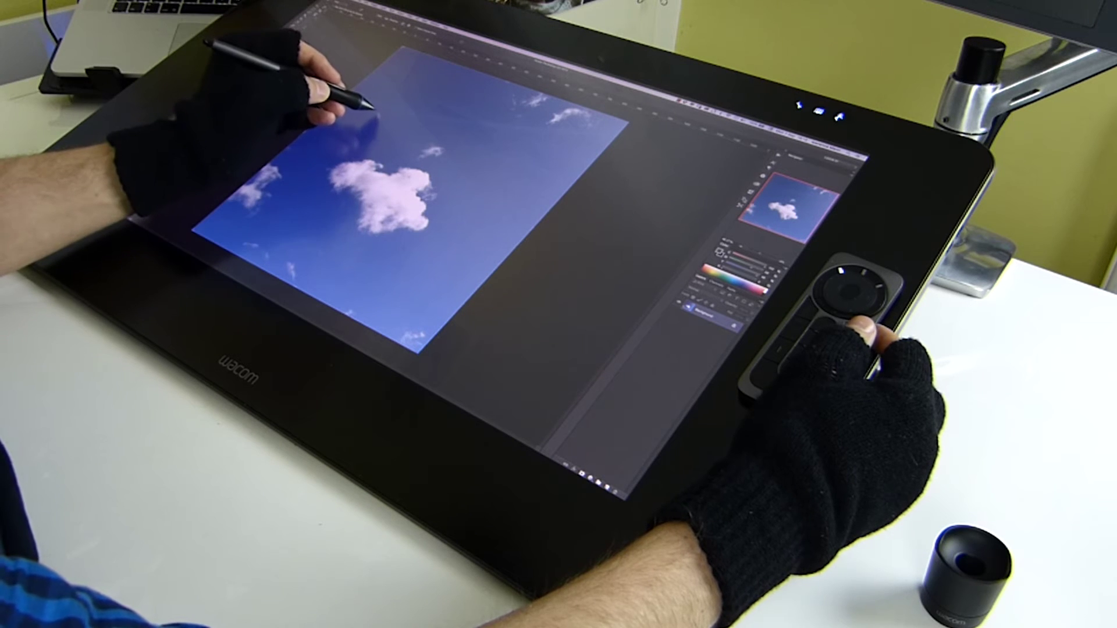
Crop the sky photo to a square that closely frames the large central cloud and the wisp above it.
{"action": "left_click_drag", "start_coordinate": [384, 189], "coordinate": [400, 259]}
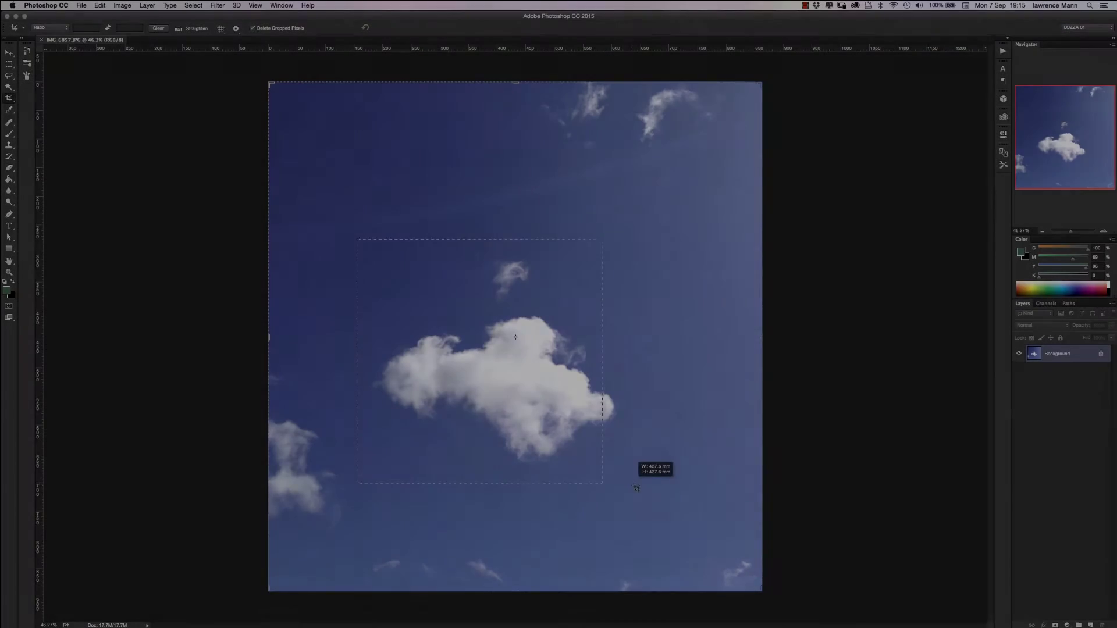
{"action": "mouse_move", "coordinate": [636, 489]}
{"action": "left_mouse_down"}
{"action": "mouse_move", "coordinate": [567, 490]}
{"action": "mouse_move", "coordinate": [594, 489]}
{"action": "mouse_move", "coordinate": [628, 509]}
{"action": "left_mouse_up"}
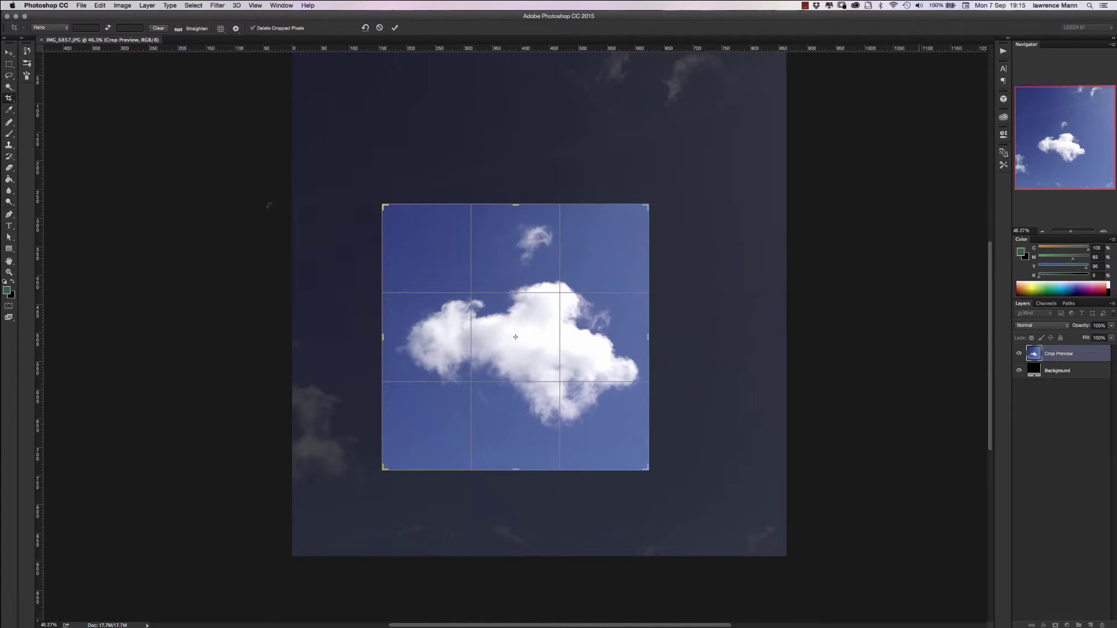
{"action": "left_click", "coordinate": [395, 28]}
Set the image size to 2500 × 2500 pixels, entering the width through the on-screen keyboard.
{"action": "left_click", "coordinate": [124, 6]}
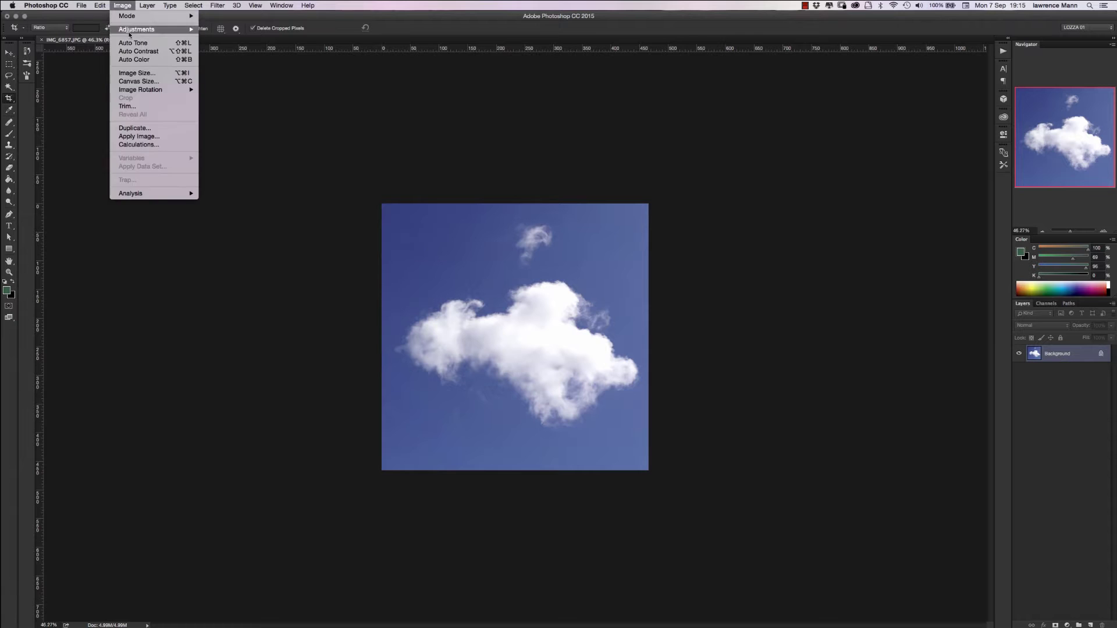
{"action": "left_click", "coordinate": [122, 75]}
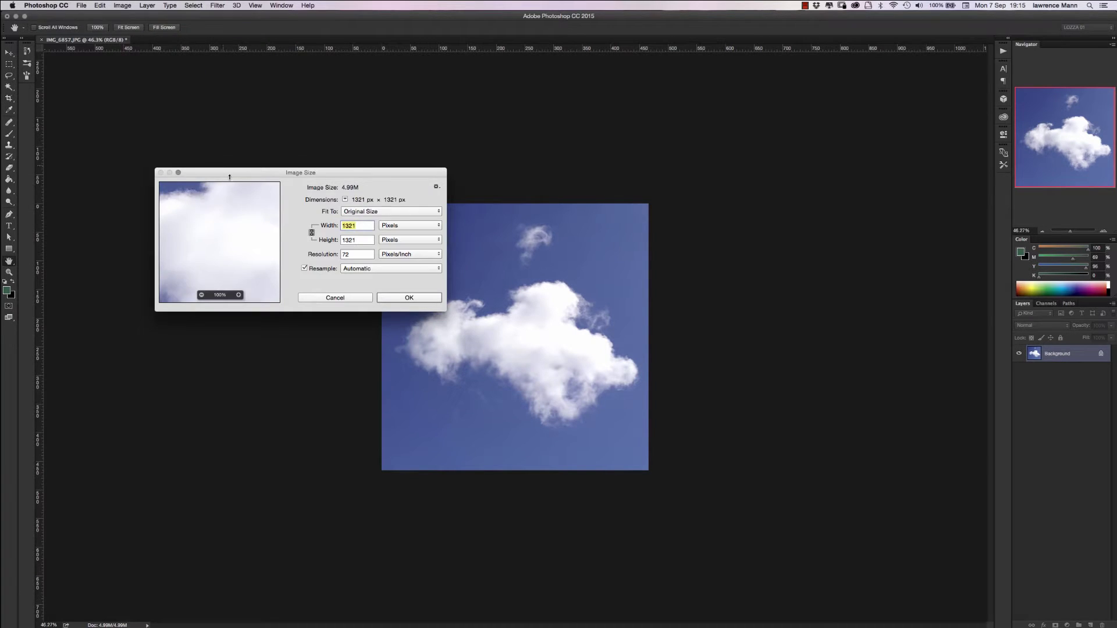
{"action": "left_click_drag", "start_coordinate": [209, 173], "coordinate": [461, 453]}
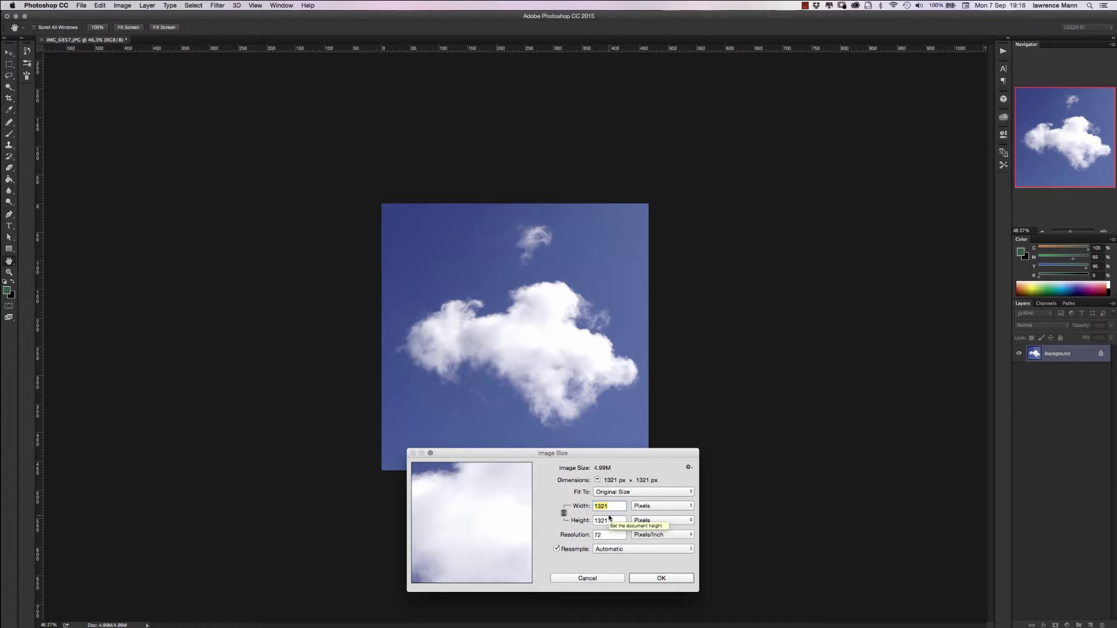
{"action": "left_click_drag", "start_coordinate": [704, 536], "coordinate": [402, 373]}
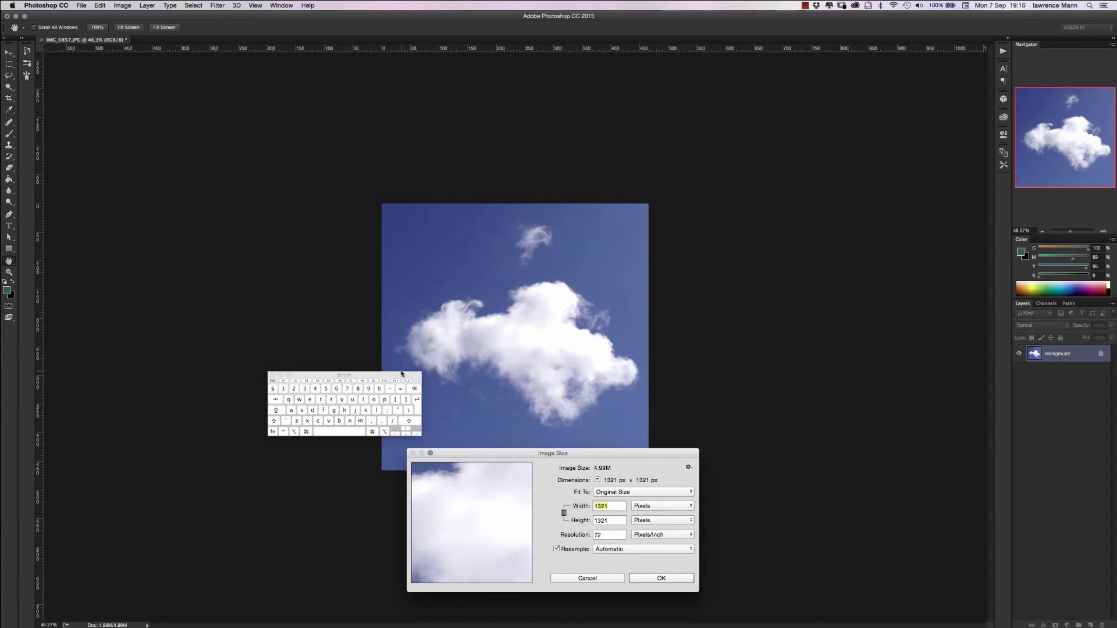
{"action": "left_click", "coordinate": [294, 390]}
{"action": "left_click", "coordinate": [326, 389]}
{"action": "left_click", "coordinate": [379, 389]}
{"action": "left_click", "coordinate": [377, 390]}
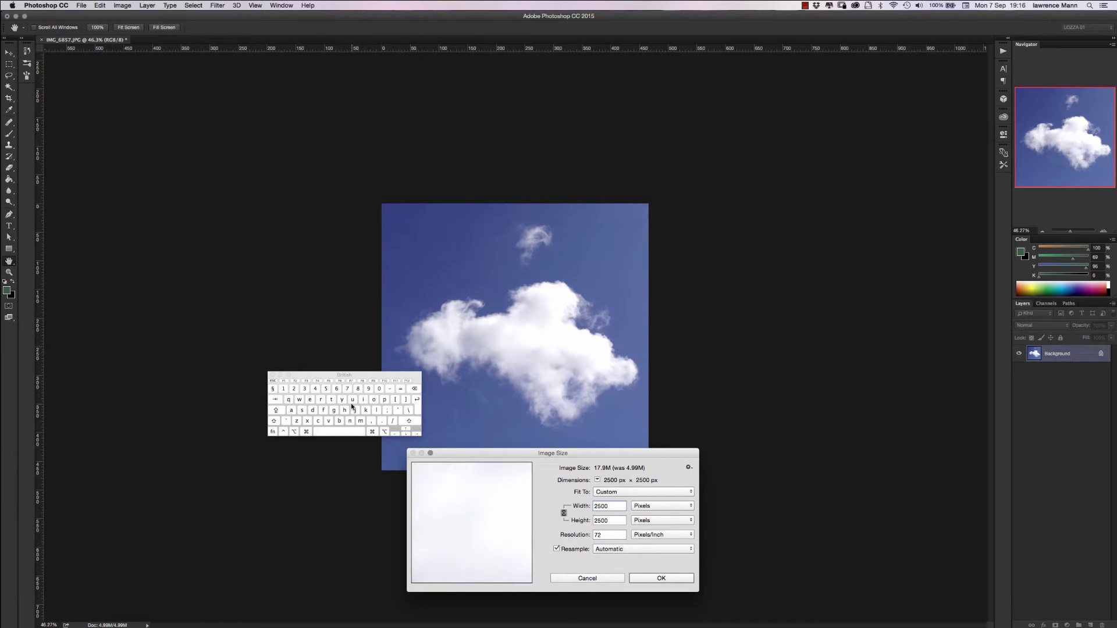
Enlarge and reposition the on-screen keyboard, dismiss it, and apply the new image size.
{"action": "left_click_drag", "start_coordinate": [319, 377], "coordinate": [319, 376]}
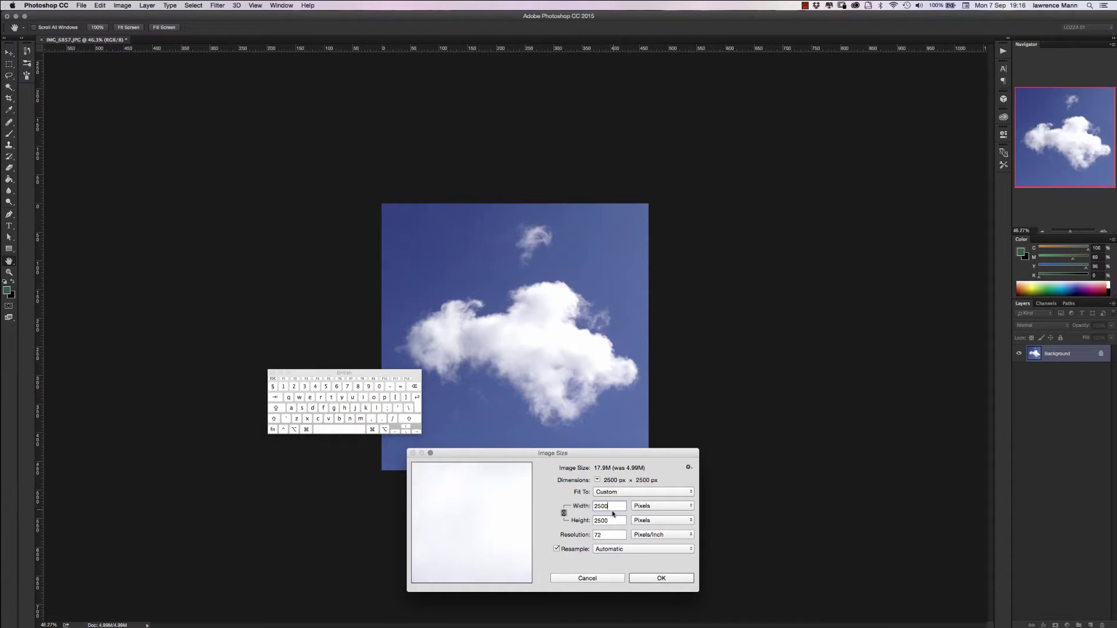
{"action": "left_click_drag", "start_coordinate": [338, 373], "coordinate": [345, 369]}
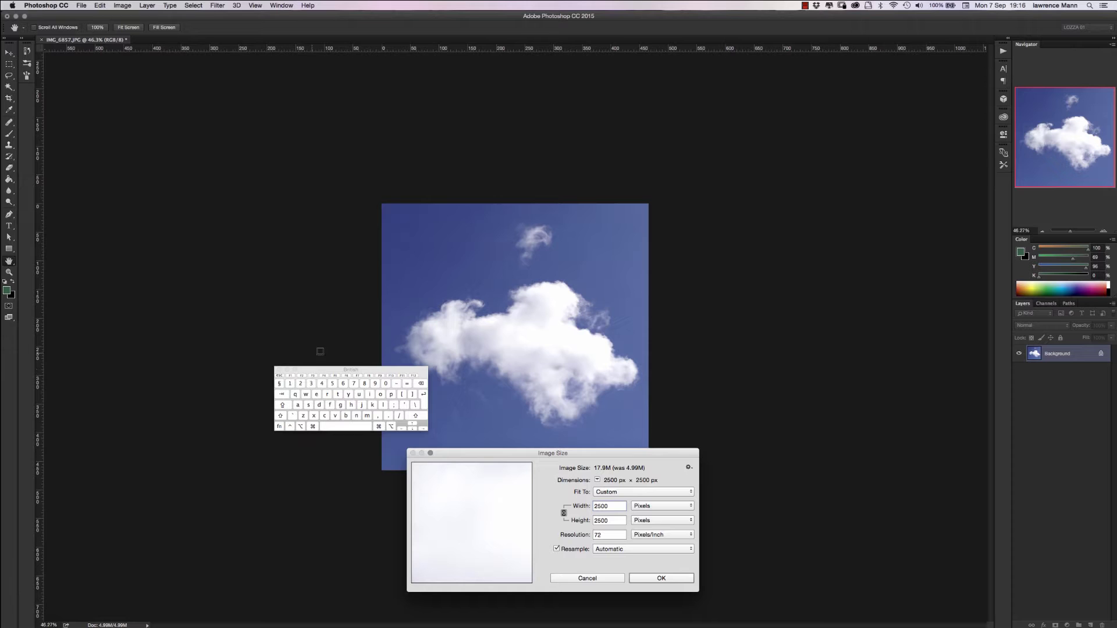
{"action": "left_click_drag", "start_coordinate": [307, 371], "coordinate": [823, 336]}
{"action": "left_click_drag", "start_coordinate": [897, 392], "coordinate": [1026, 441]}
{"action": "left_click_drag", "start_coordinate": [931, 335], "coordinate": [789, 323]}
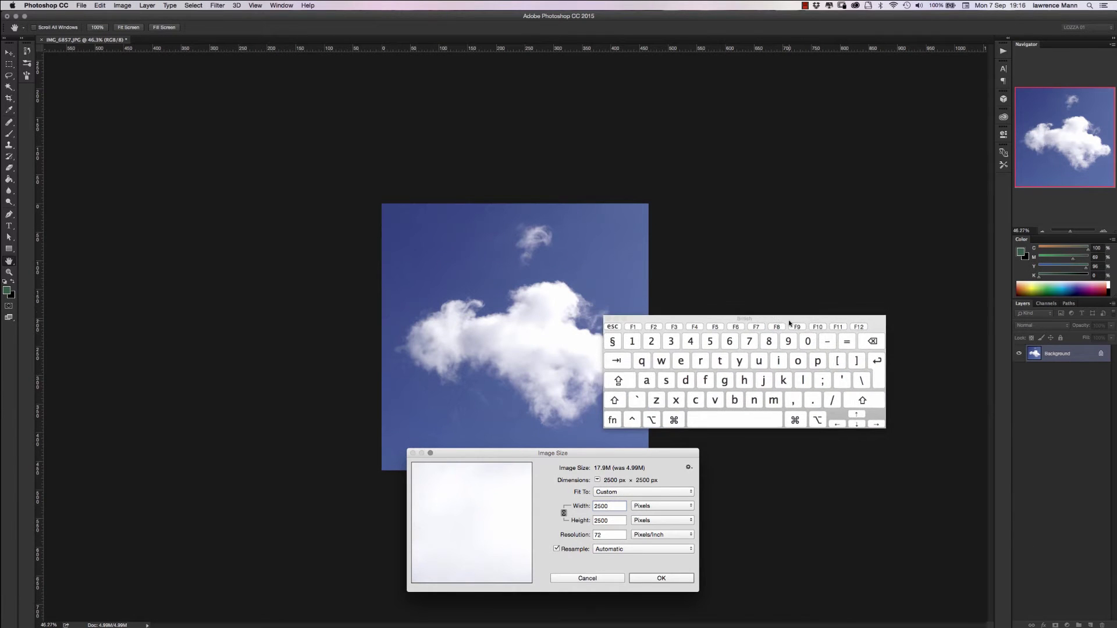
{"action": "double_click", "coordinate": [790, 321]}
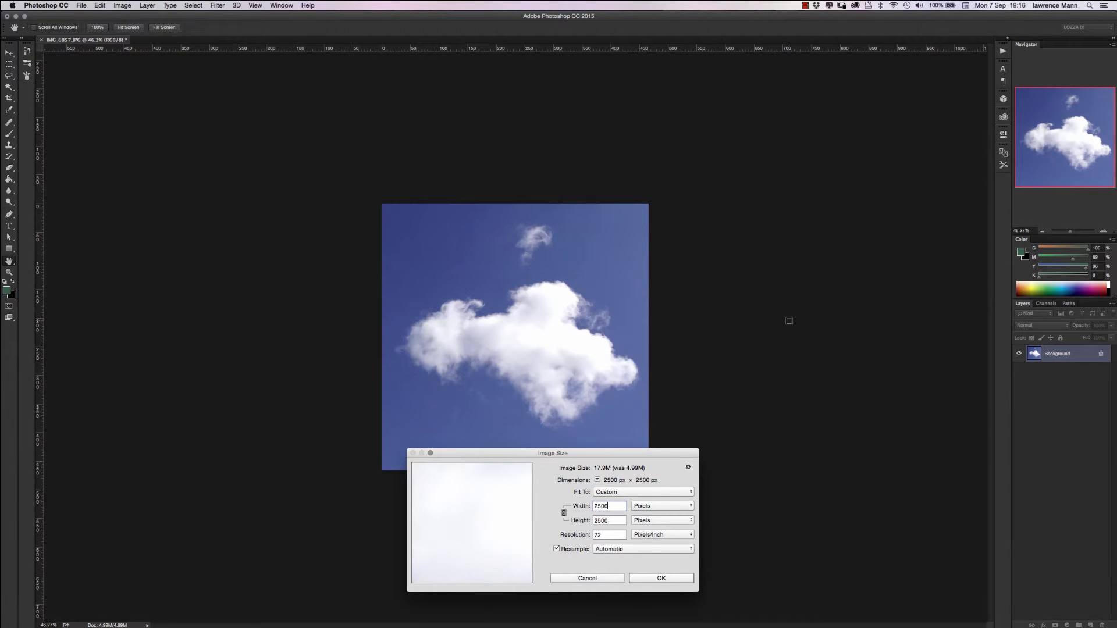
{"action": "left_click_drag", "start_coordinate": [443, 453], "coordinate": [382, 449]}
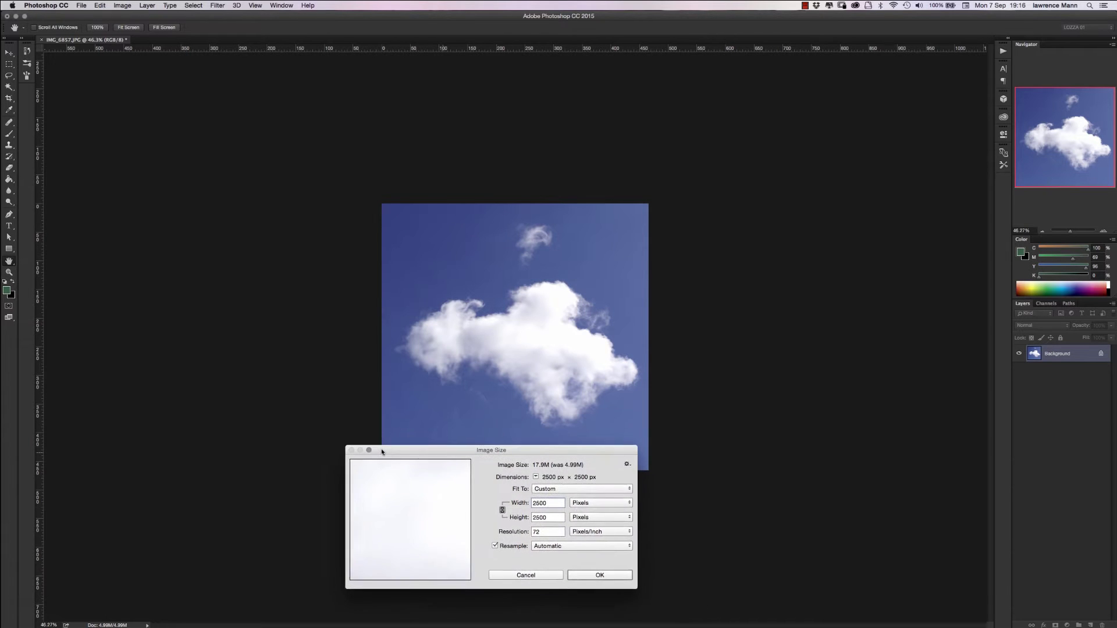
{"action": "left_click", "coordinate": [599, 574]}
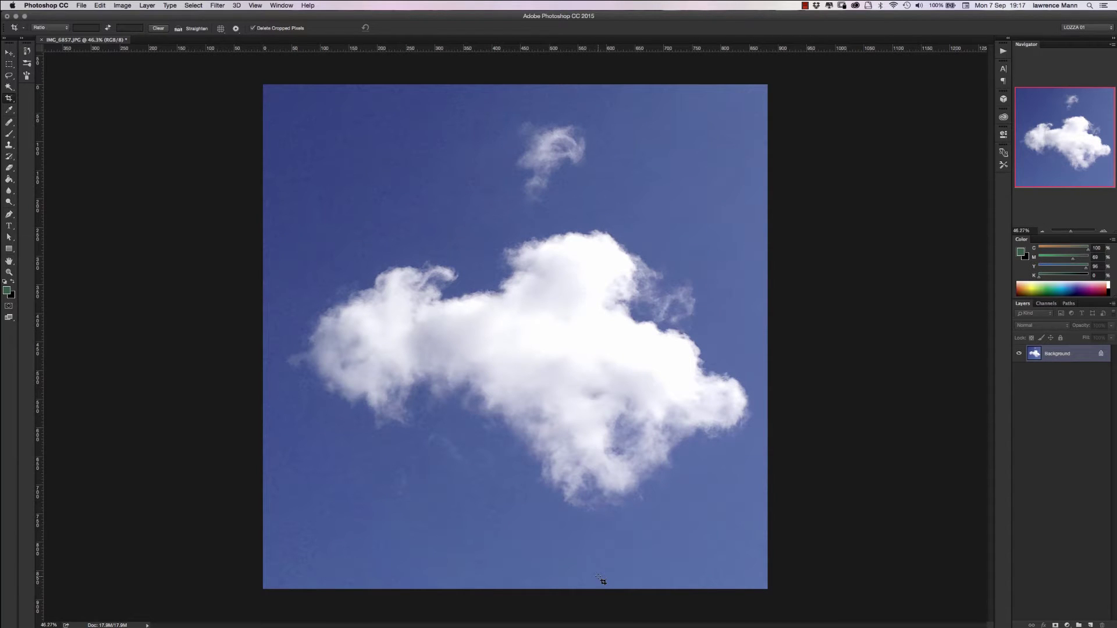
Convert the image to Grayscale mode and accept discarding its color information.
{"action": "left_click", "coordinate": [122, 5]}
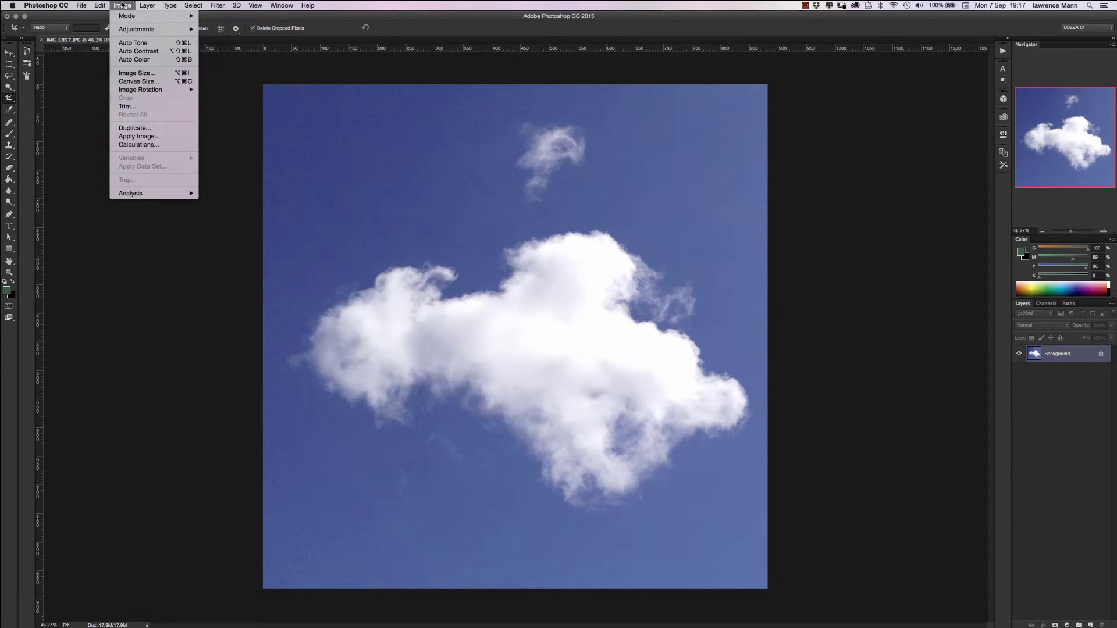
{"action": "mouse_move", "coordinate": [129, 17]}
{"action": "left_click", "coordinate": [220, 27]}
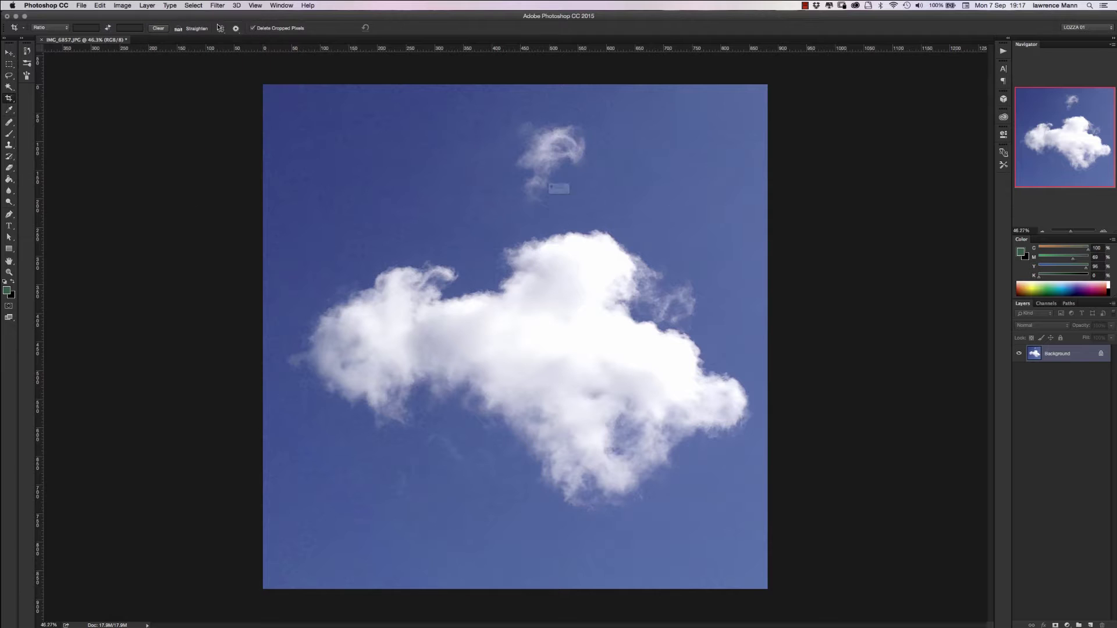
{"action": "left_click", "coordinate": [623, 223]}
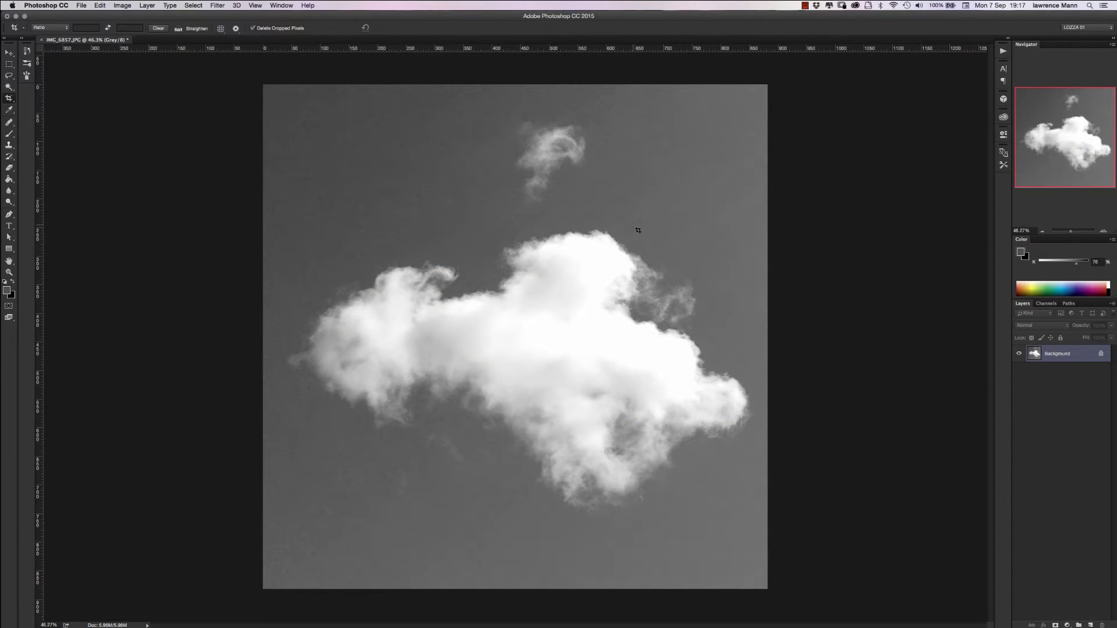
{"action": "left_click", "coordinate": [123, 6]}
{"action": "left_click", "coordinate": [123, 7]}
{"action": "left_click", "coordinate": [123, 7]}
{"action": "mouse_move", "coordinate": [128, 30]}
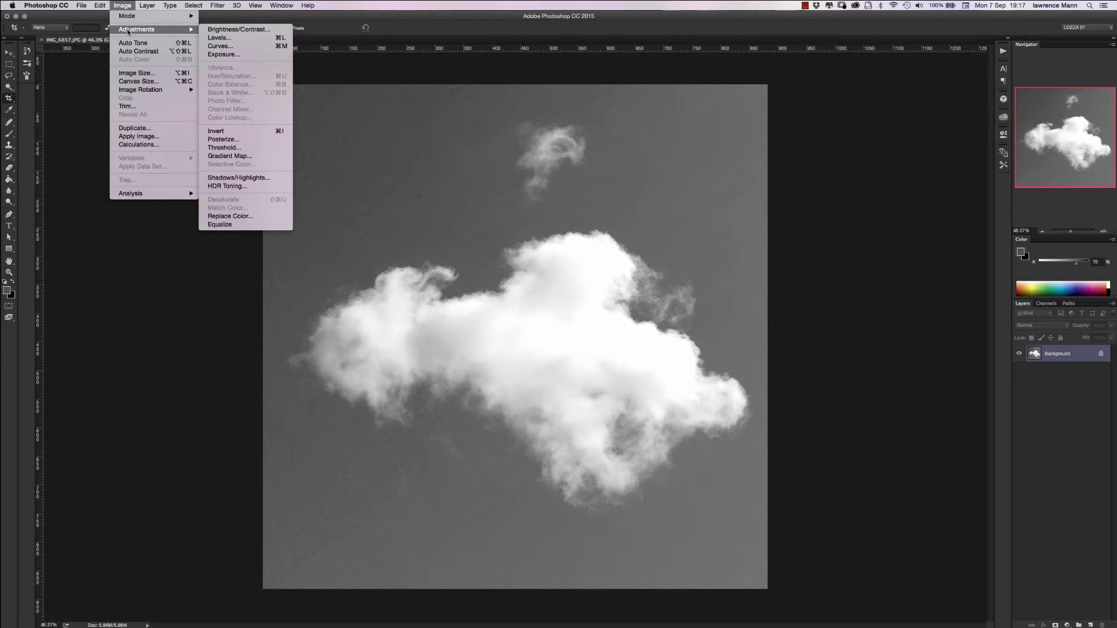
{"action": "left_click", "coordinate": [215, 46]}
{"action": "left_click_drag", "start_coordinate": [208, 333], "coordinate": [768, 388]}
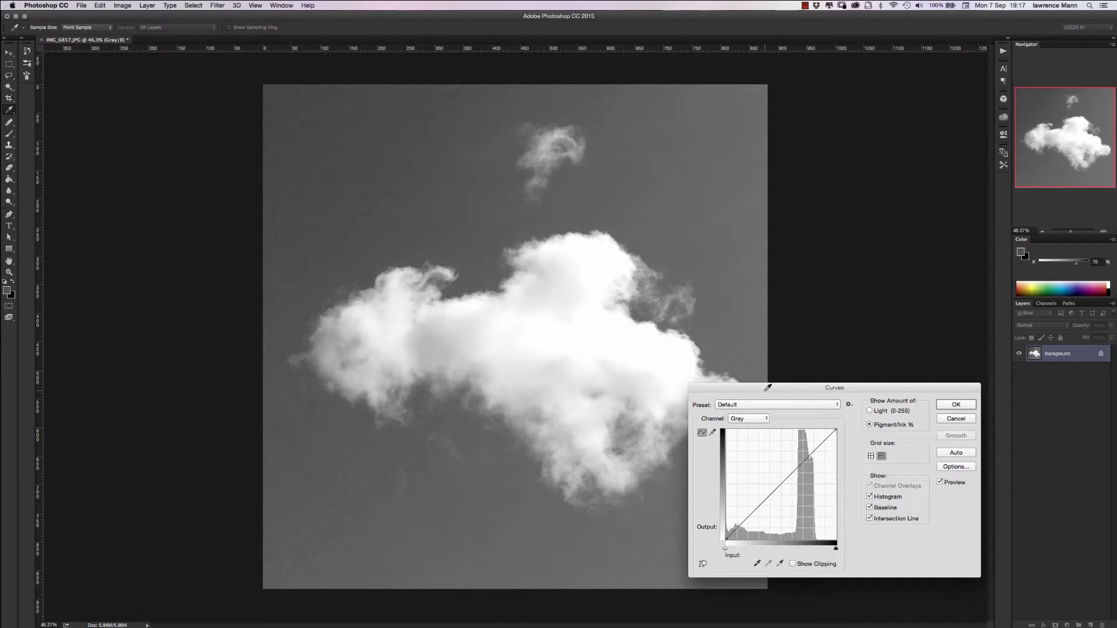
{"action": "left_click_drag", "start_coordinate": [716, 384], "coordinate": [436, 366]}
{"action": "mouse_move", "coordinate": [499, 473]}
{"action": "left_mouse_down"}
{"action": "mouse_move", "coordinate": [509, 481]}
{"action": "mouse_move", "coordinate": [486, 466]}
{"action": "left_mouse_up"}
{"action": "left_click_drag", "start_coordinate": [528, 429], "coordinate": [522, 431]}
{"action": "left_click_drag", "start_coordinate": [486, 466], "coordinate": [481, 464]}
{"action": "left_click_drag", "start_coordinate": [522, 431], "coordinate": [515, 428]}
{"action": "left_click_drag", "start_coordinate": [445, 372], "coordinate": [173, 98]}
{"action": "left_click_drag", "start_coordinate": [221, 137], "coordinate": [168, 89]}
{"action": "left_click_drag", "start_coordinate": [186, 171], "coordinate": [180, 174]}
{"action": "left_click_drag", "start_coordinate": [264, 243], "coordinate": [244, 240]}
{"action": "left_click_drag", "start_coordinate": [154, 240], "coordinate": [163, 243]}
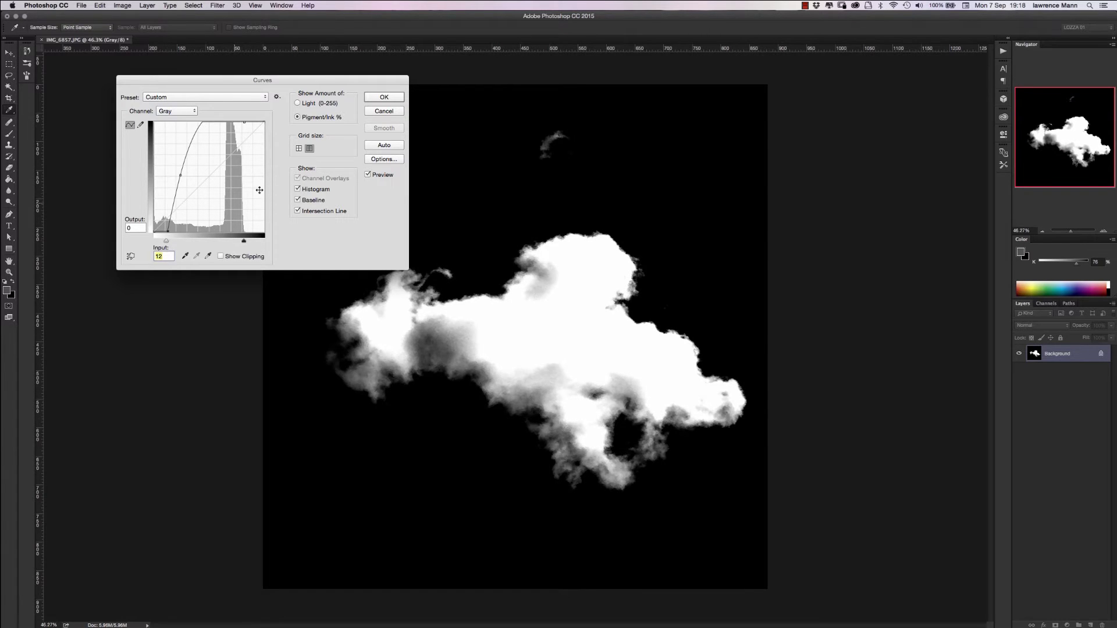
{"action": "left_click", "coordinate": [384, 111]}
Apply Auto Tone to the grayscale cloud image.
{"action": "left_click", "coordinate": [123, 7]}
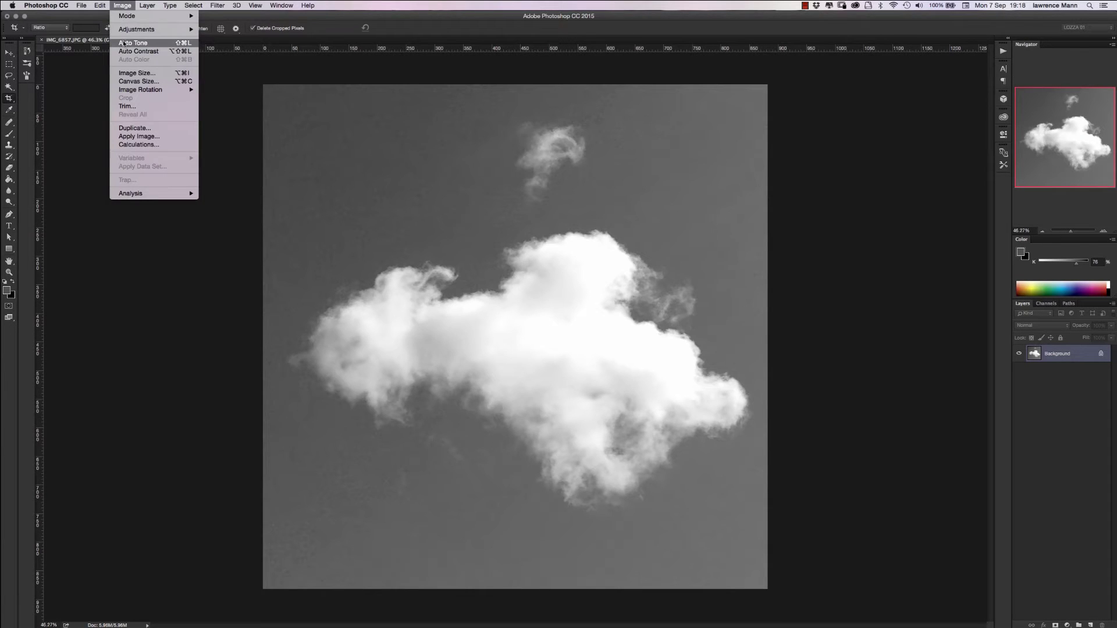
{"action": "mouse_move", "coordinate": [126, 34]}
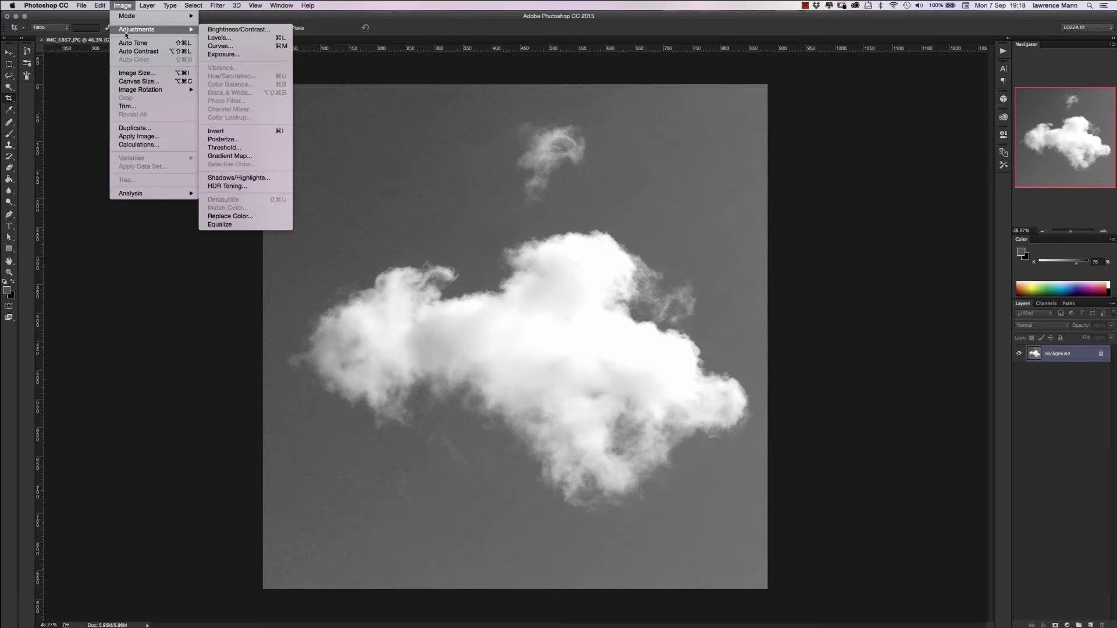
{"action": "left_click", "coordinate": [129, 44]}
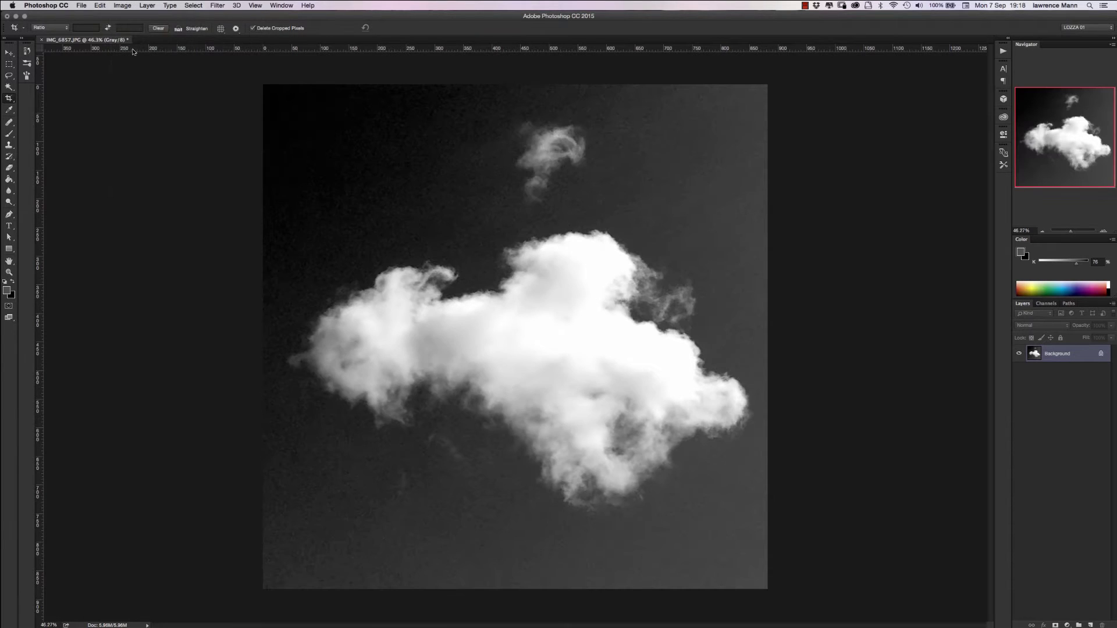
Adjust the image with Levels, lowering the white input level to 226 and reducing the white output level.
{"action": "left_click", "coordinate": [125, 6]}
{"action": "mouse_move", "coordinate": [139, 29]}
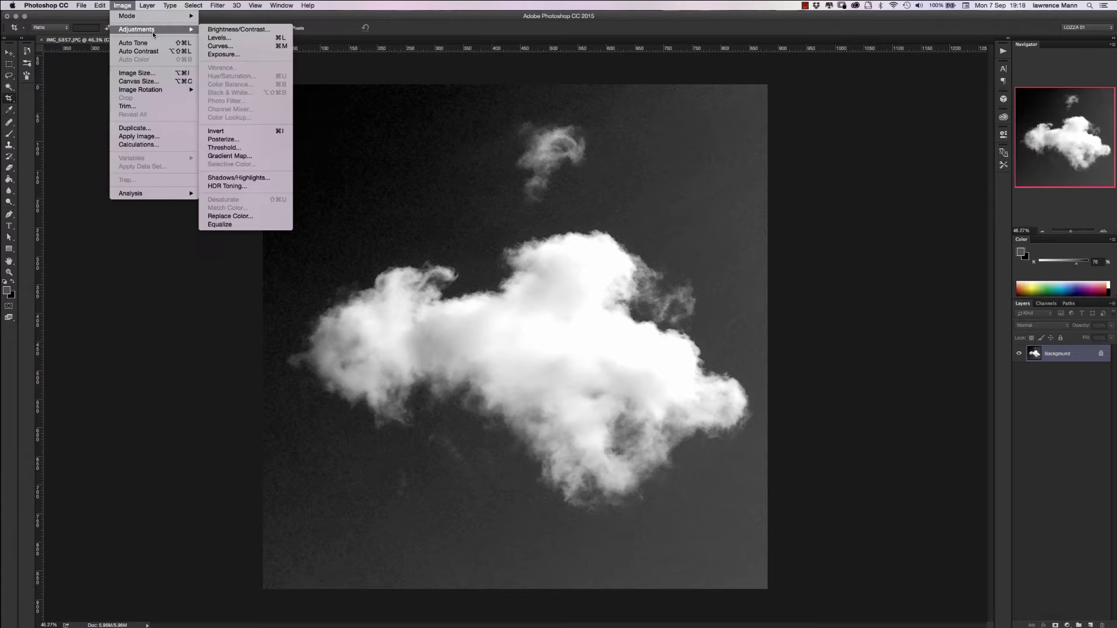
{"action": "left_click", "coordinate": [214, 39]}
{"action": "left_click_drag", "start_coordinate": [391, 540], "coordinate": [497, 540]}
{"action": "left_click_drag", "start_coordinate": [501, 578], "coordinate": [494, 579]}
{"action": "left_click_drag", "start_coordinate": [390, 578], "coordinate": [381, 581]}
{"action": "left_click_drag", "start_coordinate": [496, 540], "coordinate": [487, 538]}
{"action": "left_click_drag", "start_coordinate": [494, 579], "coordinate": [489, 579]}
Set the Levels black input to 40, midtones to 1.00 and white output to 205, and apply the adjustment.
{"action": "left_click_drag", "start_coordinate": [451, 539], "coordinate": [488, 540]}
{"action": "left_click_drag", "start_coordinate": [400, 543], "coordinate": [439, 542]}
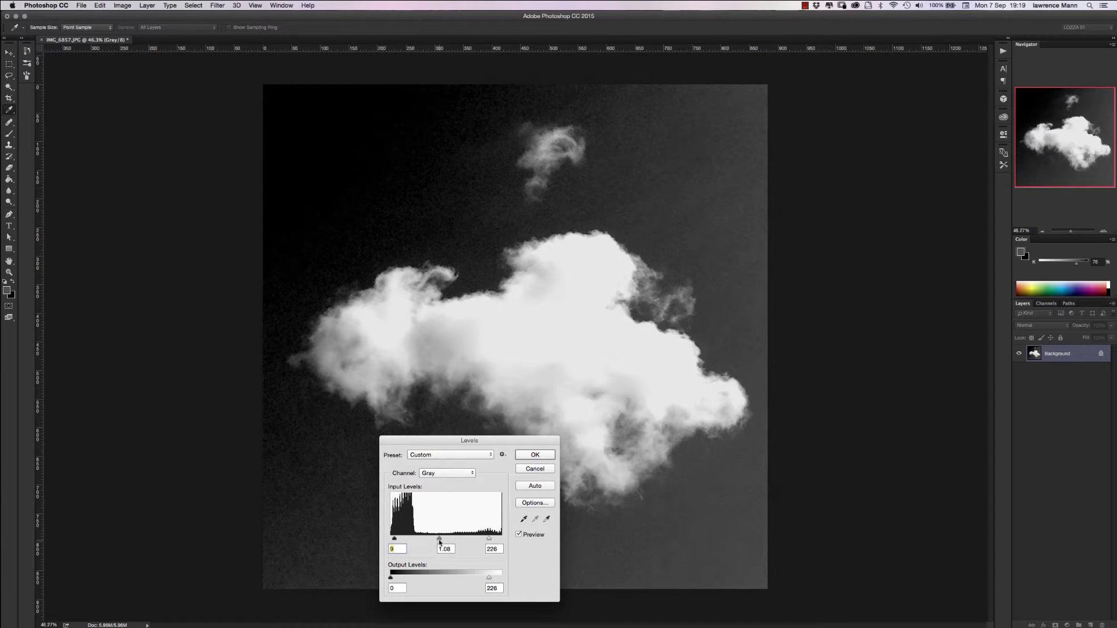
{"action": "left_click", "coordinate": [440, 540]}
{"action": "left_click_drag", "start_coordinate": [490, 580], "coordinate": [480, 580]}
{"action": "left_click_drag", "start_coordinate": [439, 540], "coordinate": [409, 540]}
{"action": "left_click", "coordinate": [528, 455]}
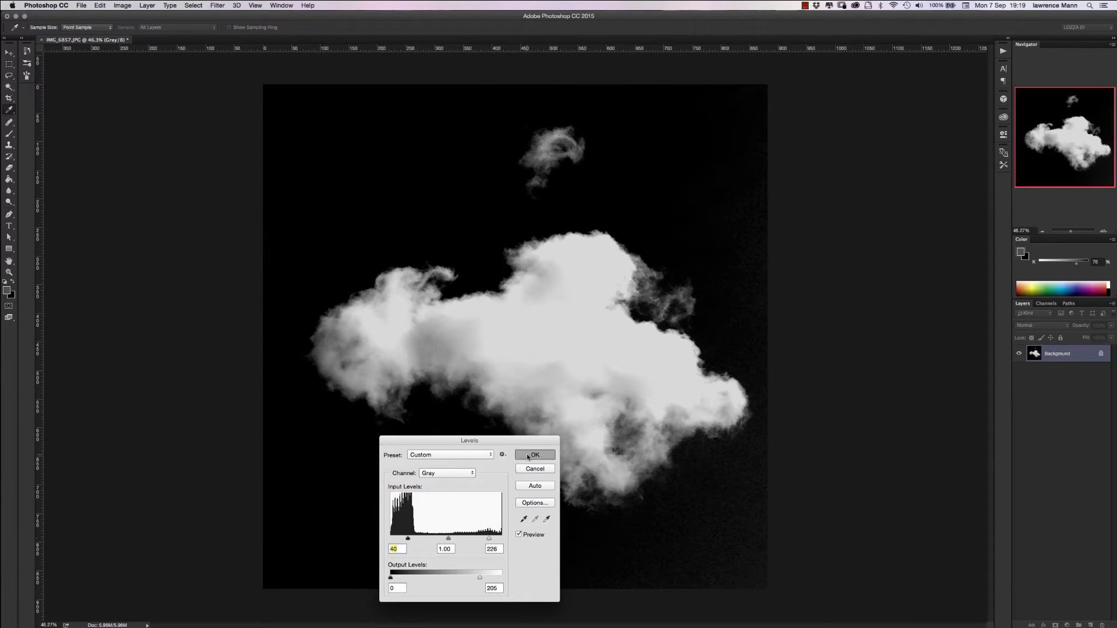
{"action": "key", "text": "c"}
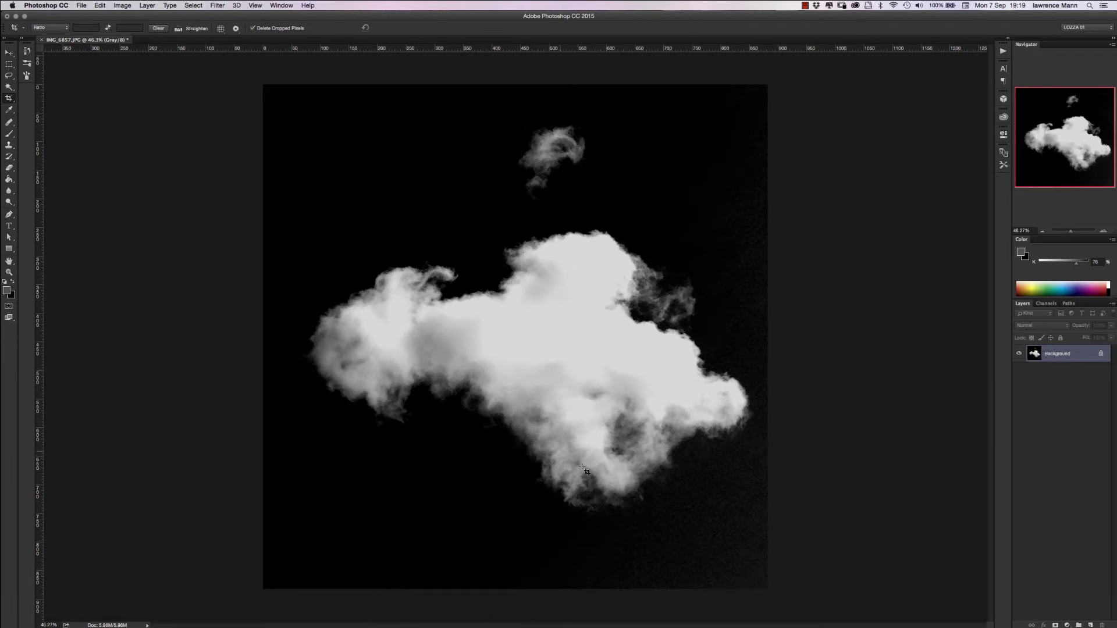
Convert the background to a regular layer and paint over the remaining grey sky beside the cloud with a black brush.
{"action": "double_click", "coordinate": [1088, 356]}
{"action": "left_click", "coordinate": [426, 237]}
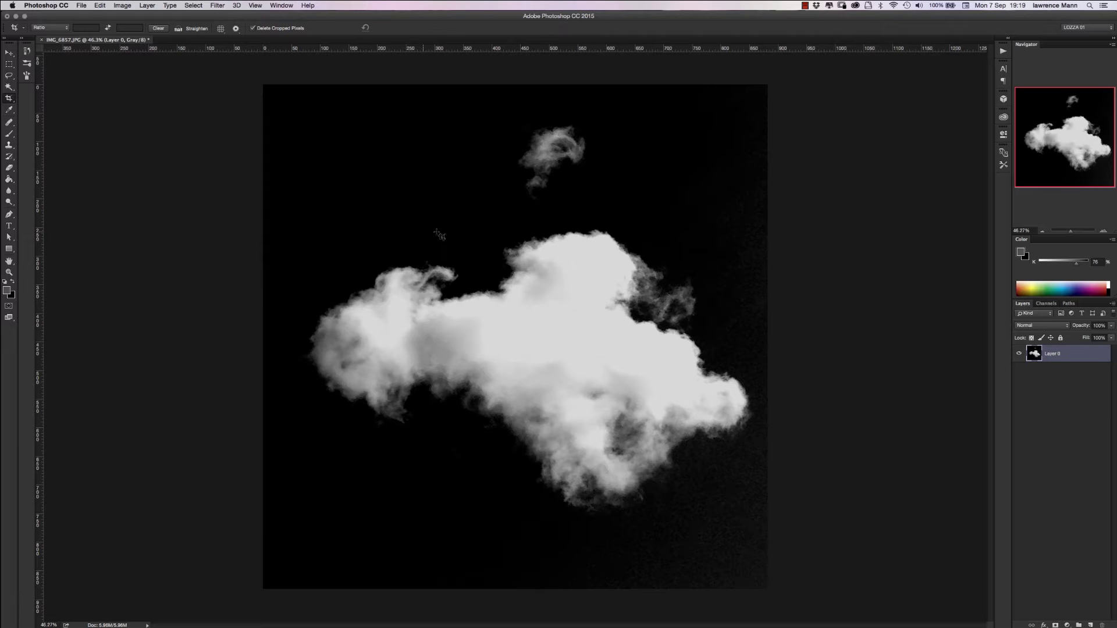
{"action": "left_click", "coordinate": [10, 135]}
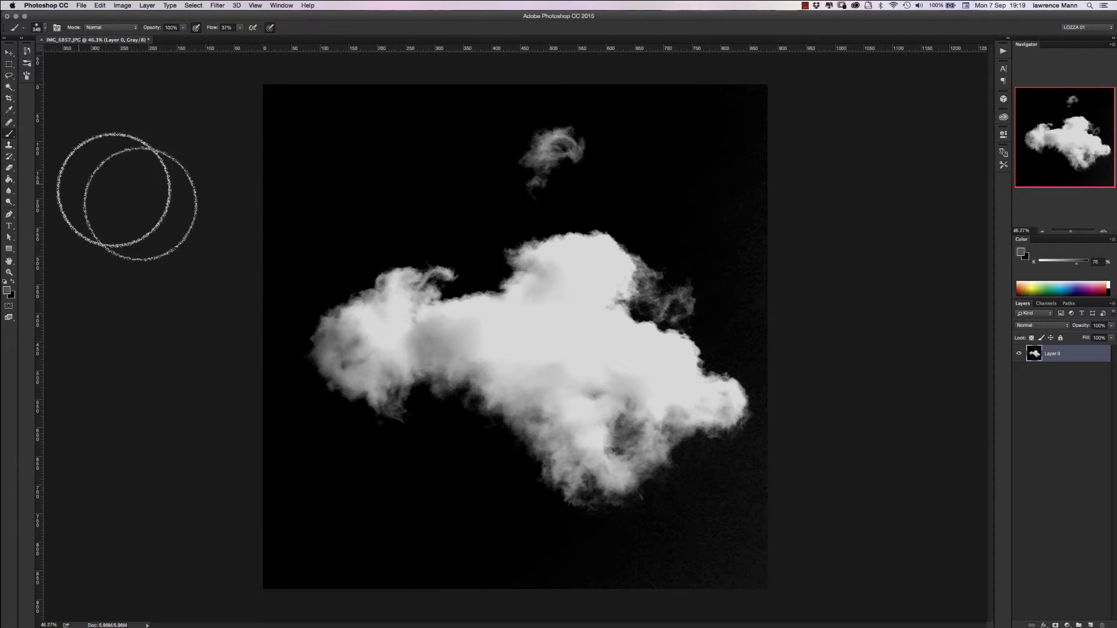
{"action": "key", "text": "d"}
{"action": "mouse_move", "coordinate": [772, 176]}
{"action": "left_mouse_down"}
{"action": "mouse_move", "coordinate": [797, 516]}
{"action": "mouse_move", "coordinate": [766, 573]}
{"action": "mouse_move", "coordinate": [673, 585]}
{"action": "left_mouse_up"}
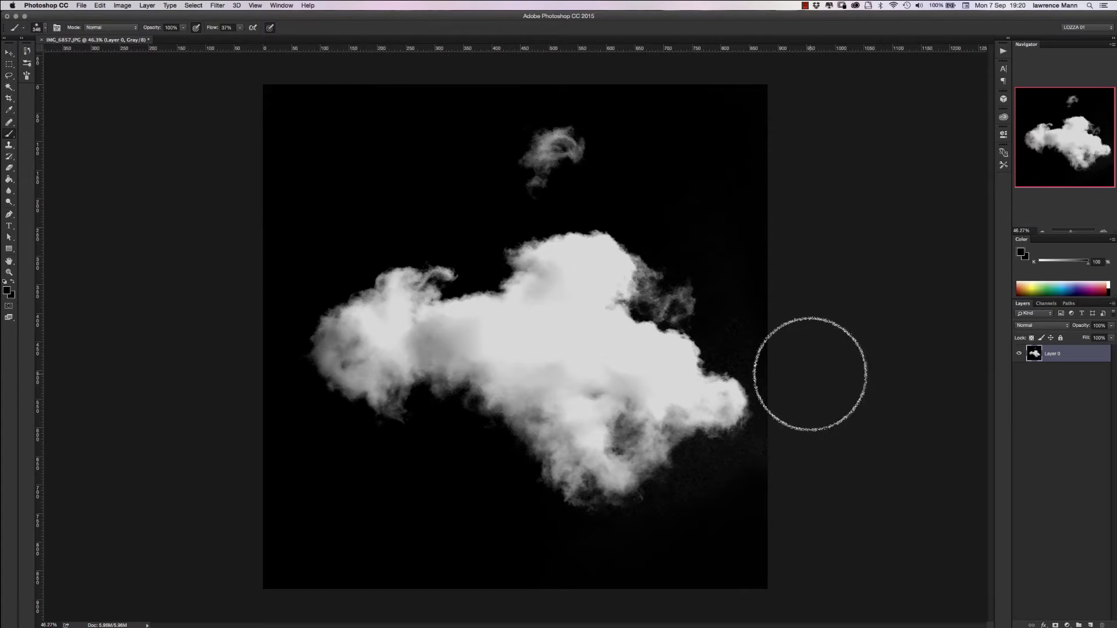
Invert the image to a dark cloud on a white background and switch to the Move tool.
{"action": "left_click", "coordinate": [121, 7]}
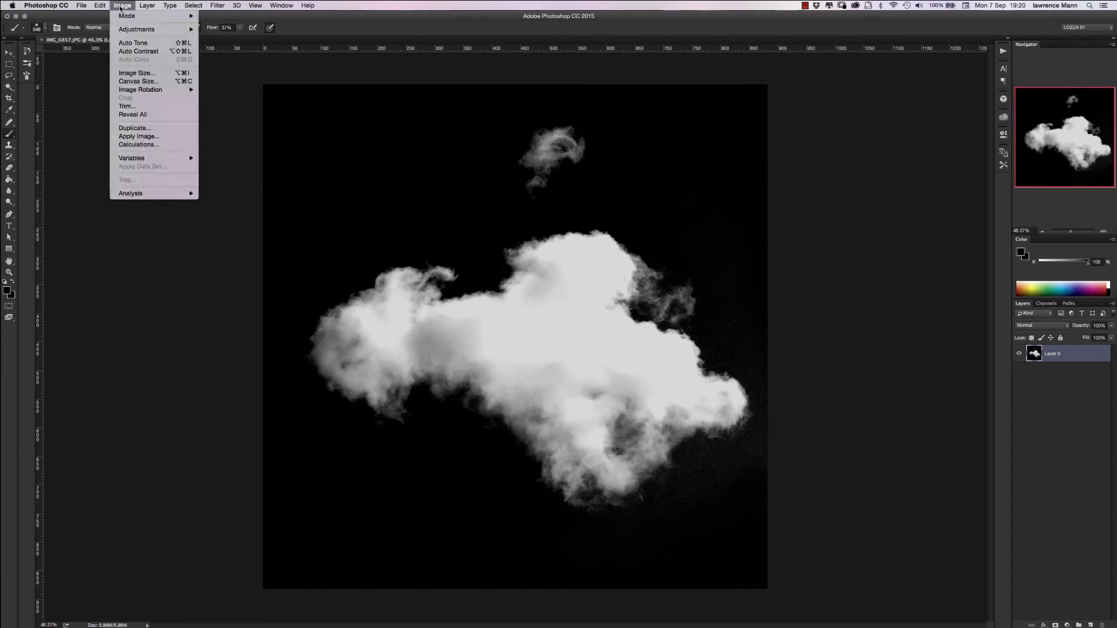
{"action": "left_click", "coordinate": [114, 7]}
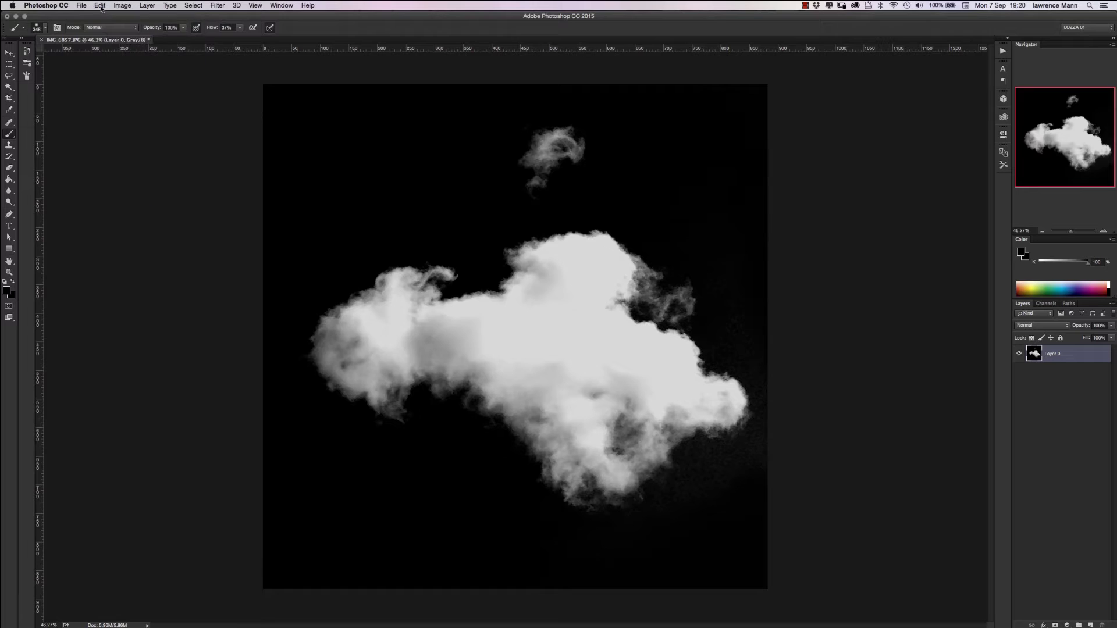
{"action": "left_click", "coordinate": [102, 6]}
{"action": "left_click", "coordinate": [114, 6]}
{"action": "key", "text": "super+i"}
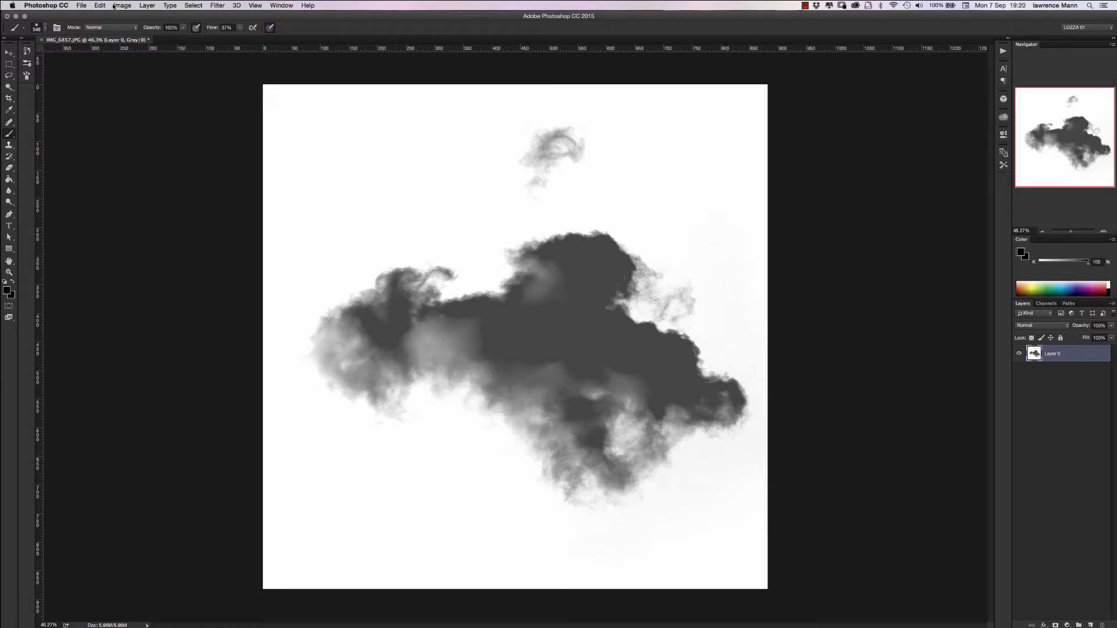
{"action": "key", "text": "super+i"}
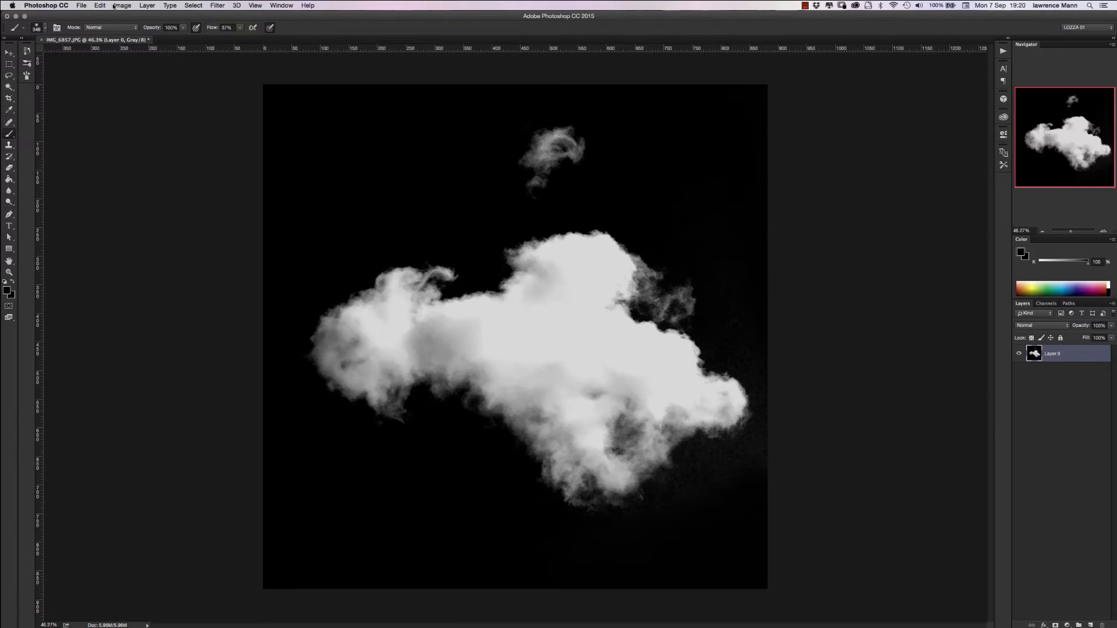
{"action": "key", "text": "super+i"}
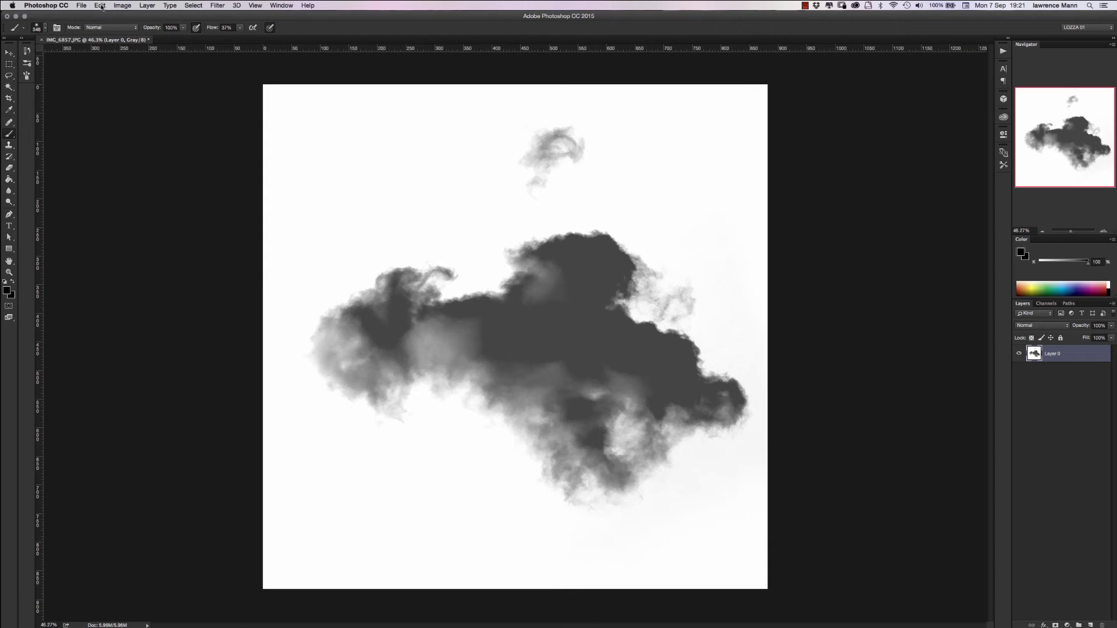
{"action": "left_click", "coordinate": [10, 53]}
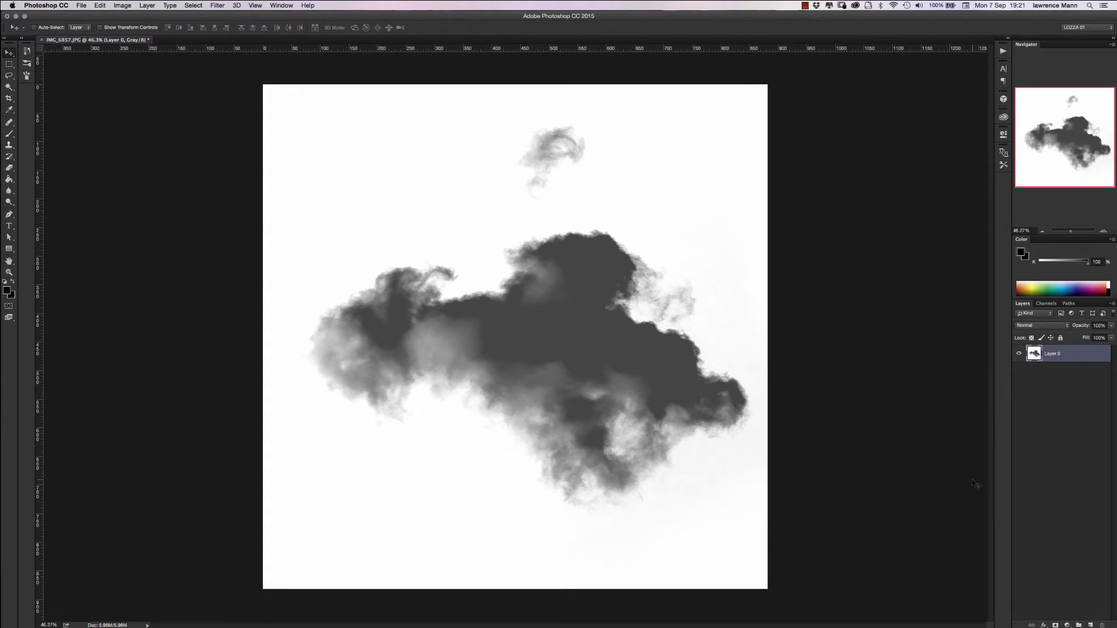
Enlarge the cloud layer slightly with Free Transform and reposition it so the cloud fills more of the canvas.
{"action": "key", "text": "super+t"}
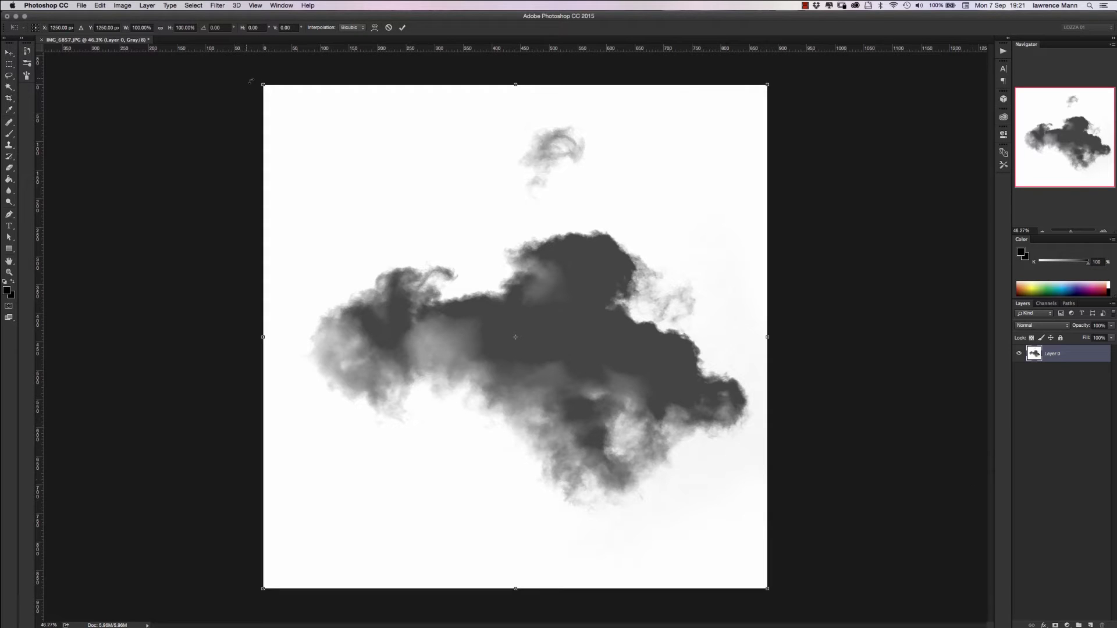
{"action": "left_click_drag", "start_coordinate": [262, 85], "coordinate": [230, 54]}
{"action": "left_click_drag", "start_coordinate": [317, 207], "coordinate": [322, 232]}
{"action": "key", "text": "Return"}
Define the cloud image as a brush preset named "Cloud Brush 05" followed by the author's name.
{"action": "left_click", "coordinate": [100, 7]}
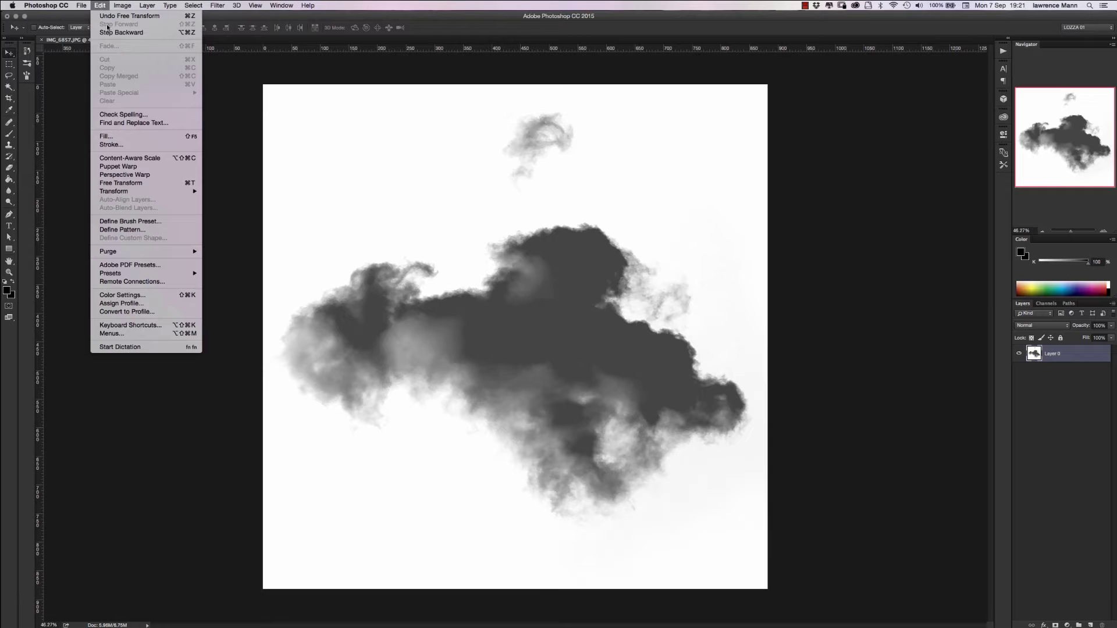
{"action": "left_click", "coordinate": [97, 224]}
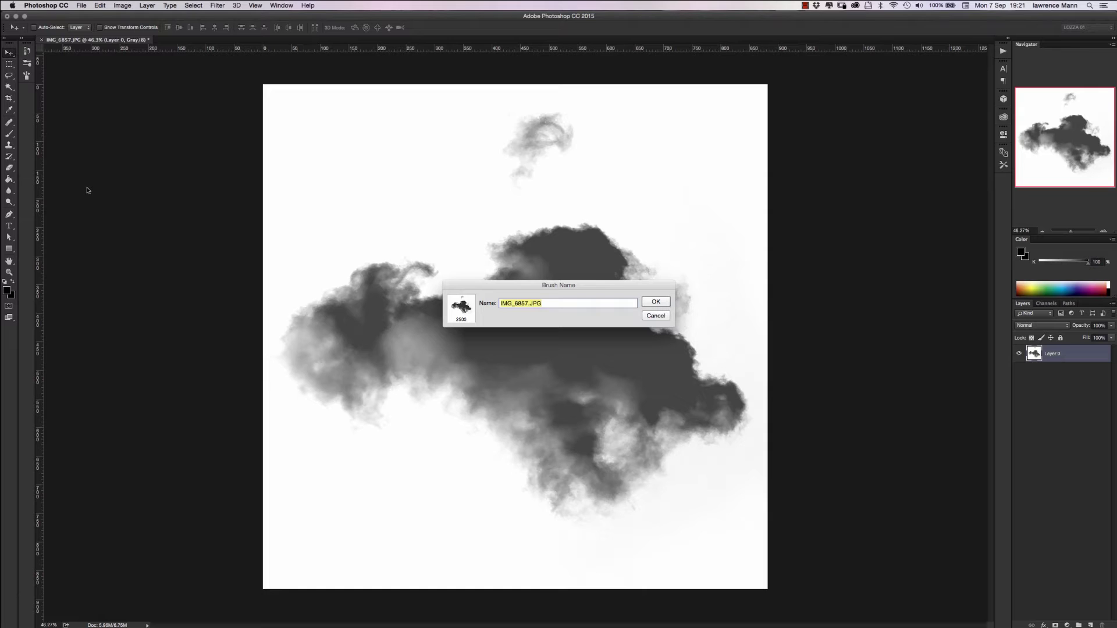
{"action": "type", "text": "Cloud Blush 05 – LawrenceMann"}
{"action": "key", "text": "Return"}
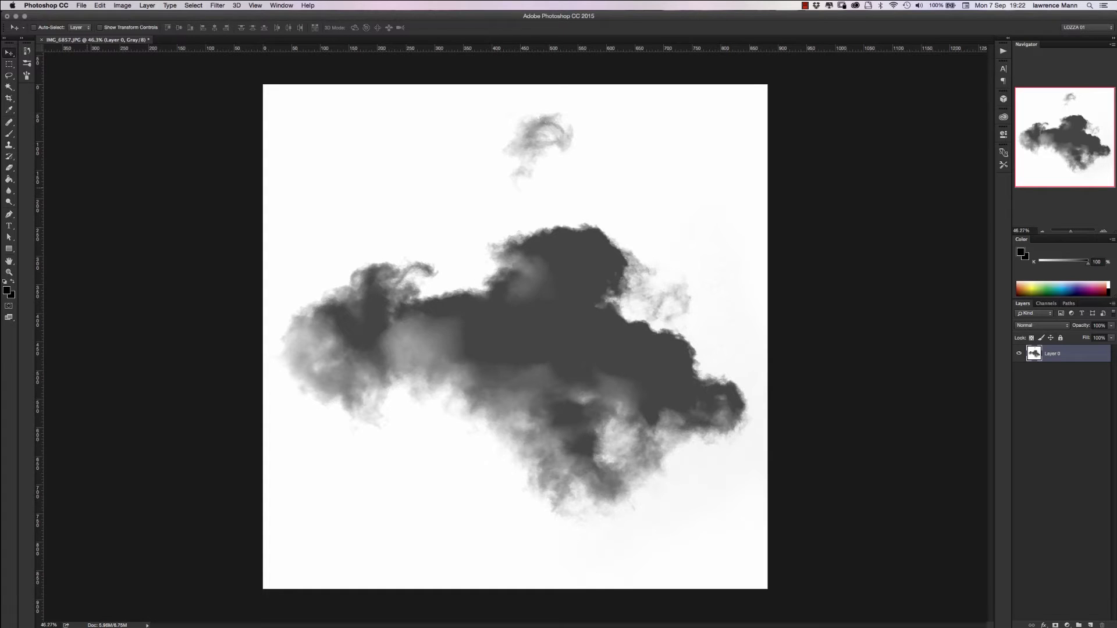
Test the new cloud brush by painting black stamps of it over the image.
{"action": "left_click", "coordinate": [10, 133]}
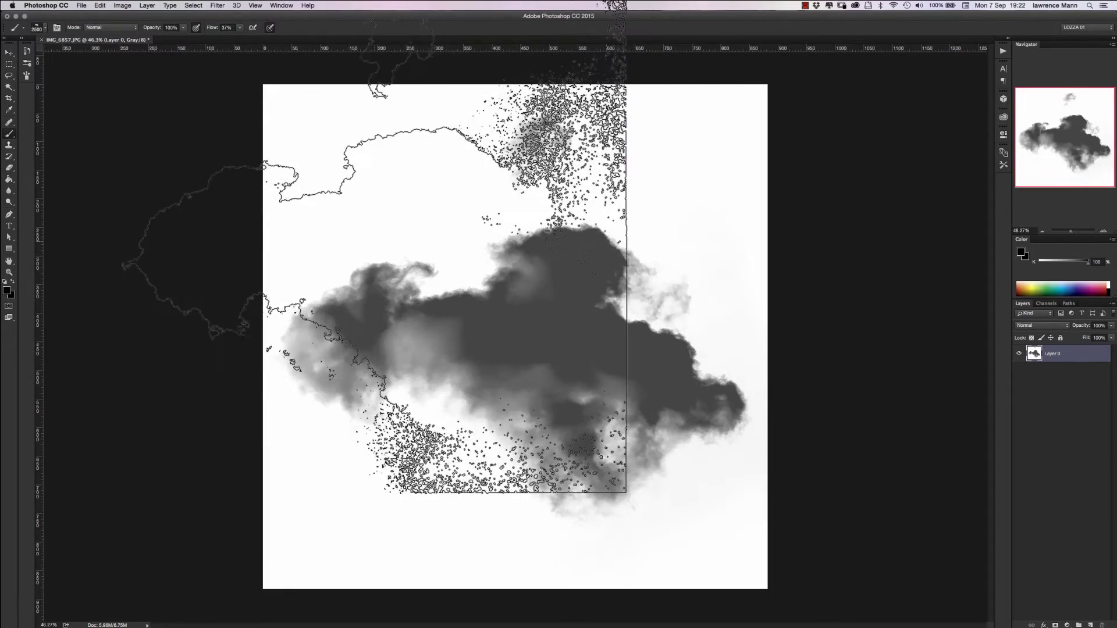
{"action": "left_click", "coordinate": [588, 349]}
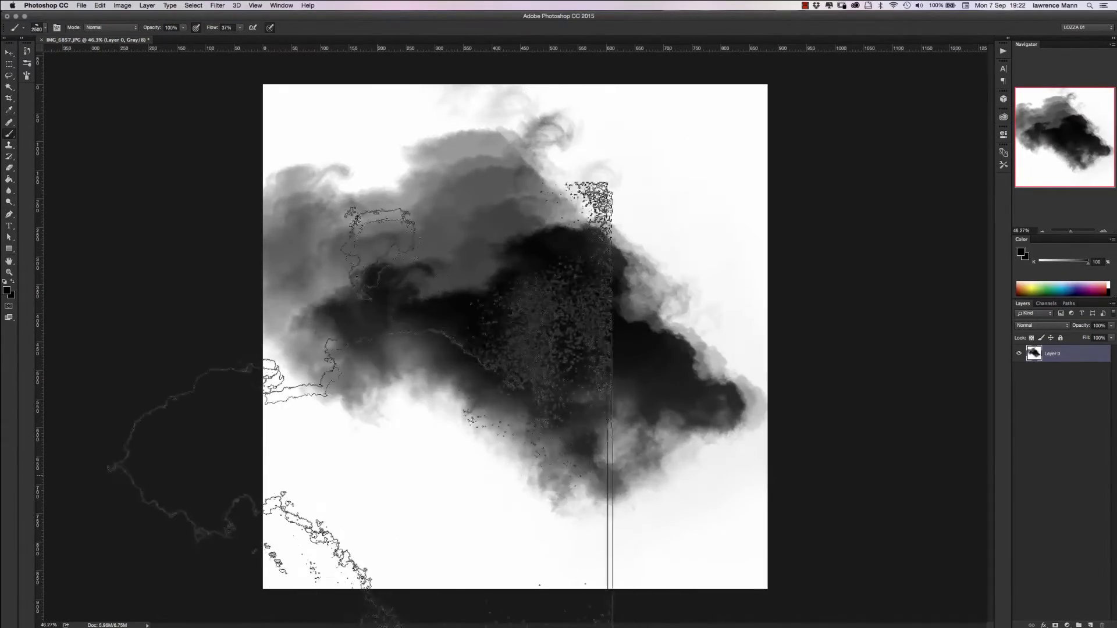
{"action": "left_click", "coordinate": [332, 356]}
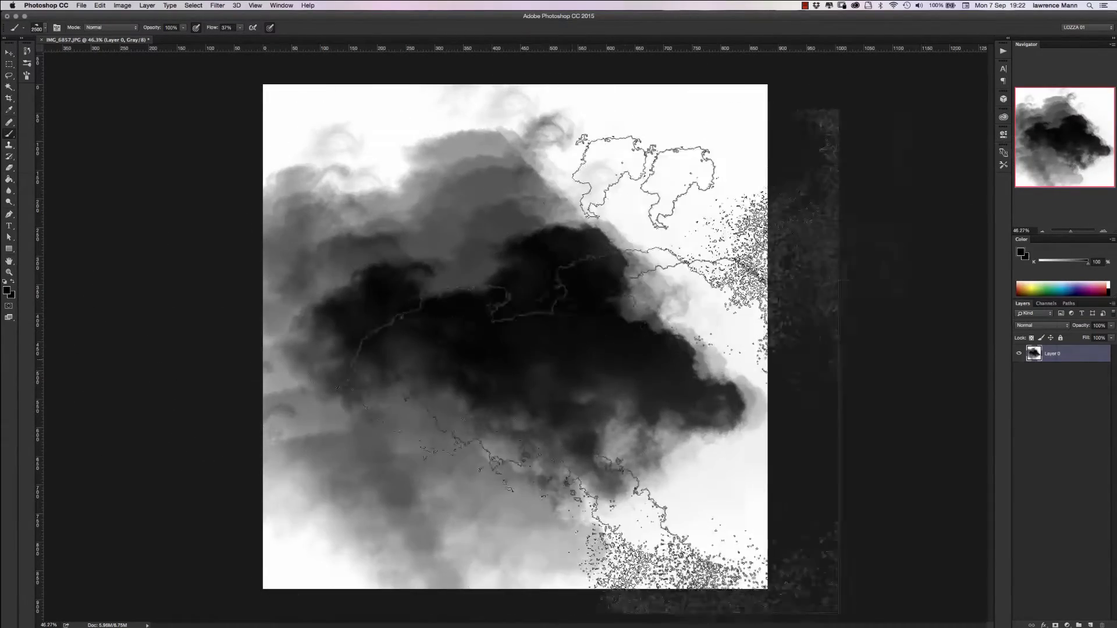
Undo all the test stamps made with the cloud brush.
{"action": "key", "text": "super+z"}
{"action": "key", "text": "super+z"}
{"action": "key", "text": "super+z"}
{"action": "key", "text": "alt+super+z"}
{"action": "key", "text": "alt+super+z"}
{"action": "key", "text": "alt+super+z"}
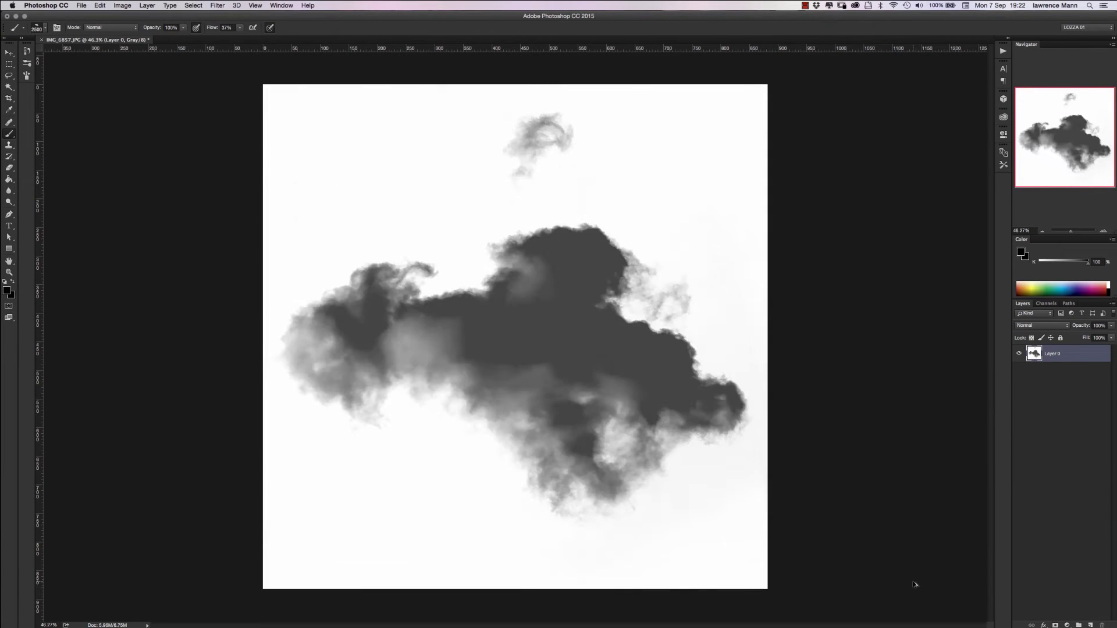
{"action": "key", "text": "super+z"}
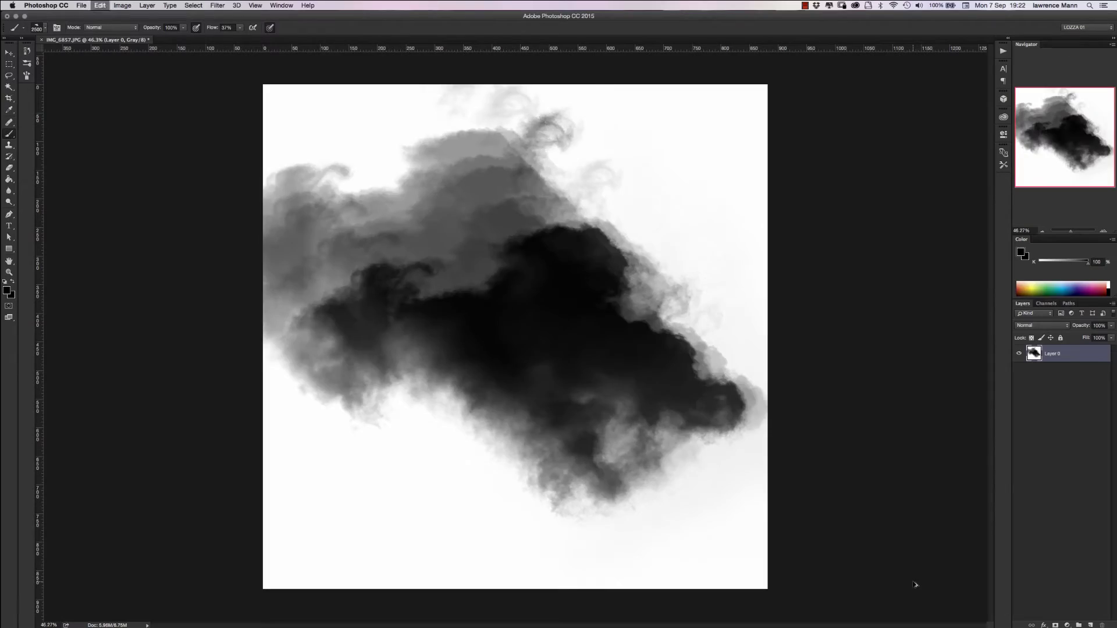
{"action": "key", "text": "alt+super+z"}
{"action": "key", "text": "alt+super+z"}
{"action": "key", "text": "alt+super+z"}
{"action": "left_click", "coordinate": [1019, 355]}
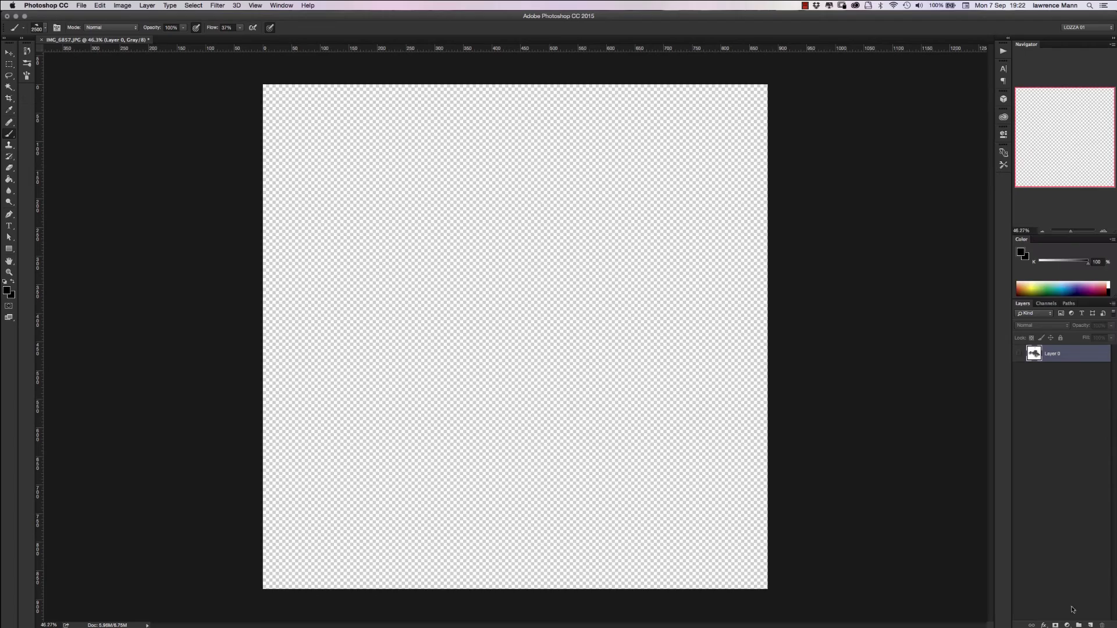
{"action": "left_click", "coordinate": [1091, 625]}
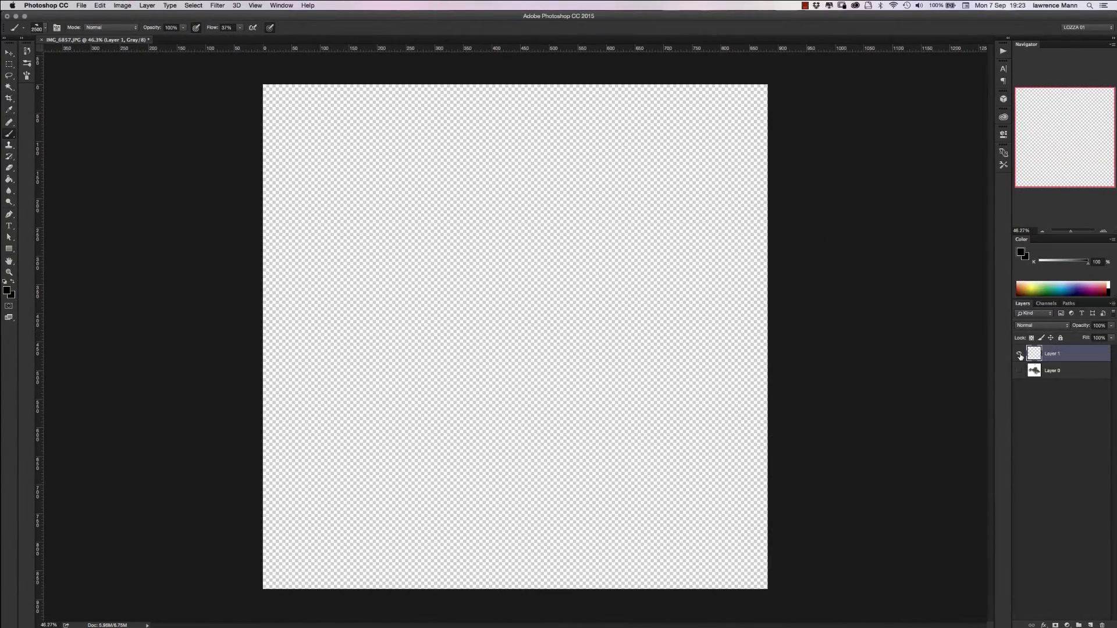
{"action": "left_click", "coordinate": [1019, 353]}
{"action": "left_click", "coordinate": [1018, 371]}
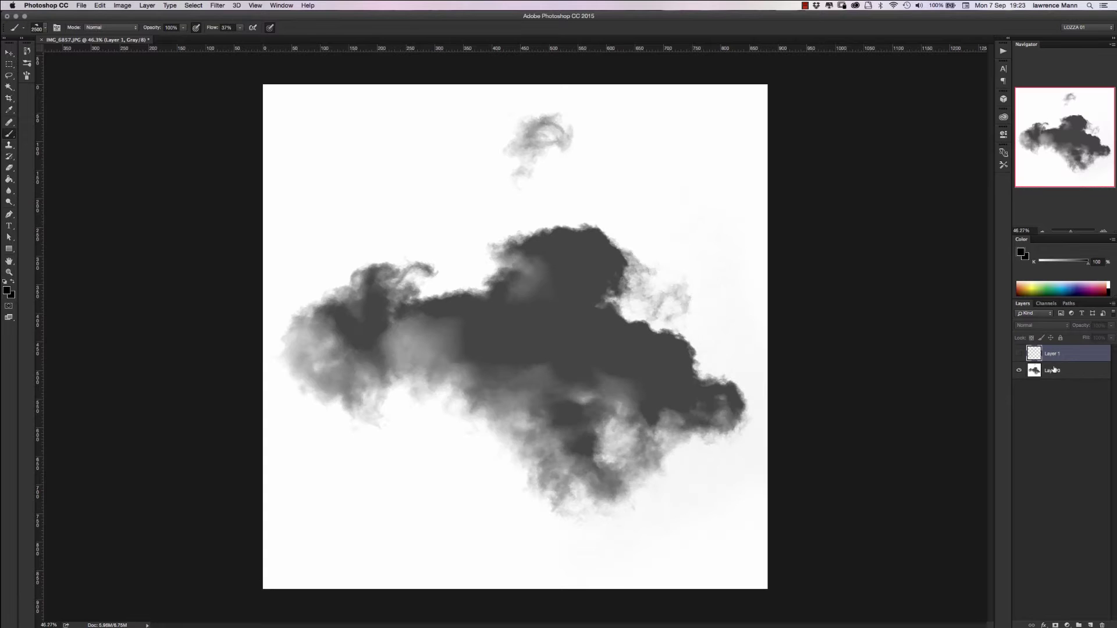
{"action": "left_click", "coordinate": [1052, 355]}
{"action": "left_click", "coordinate": [1101, 625]}
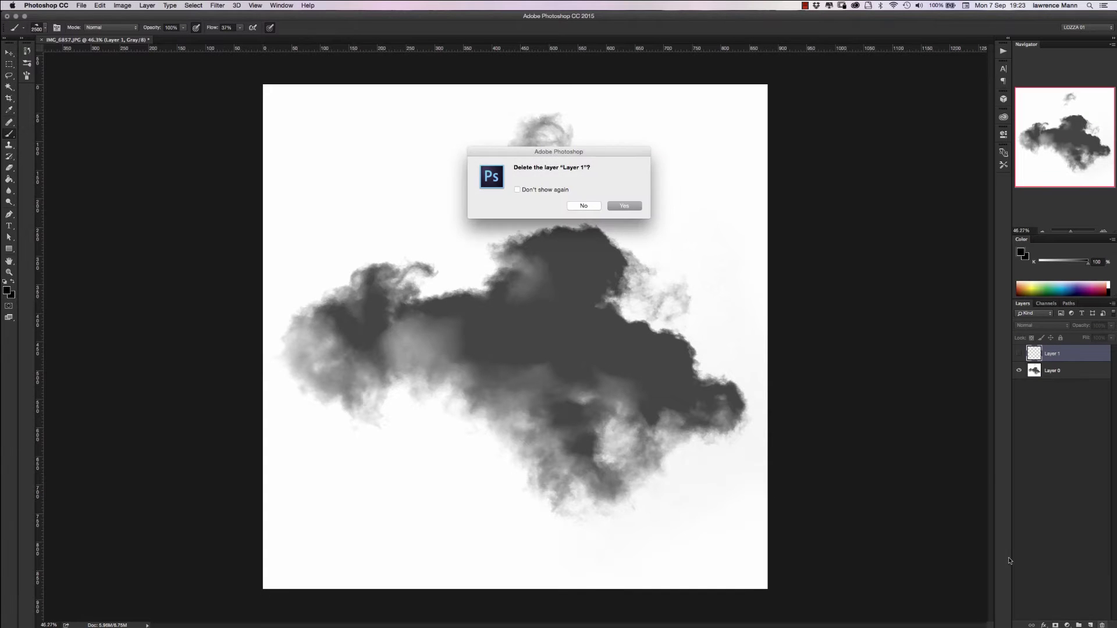
{"action": "left_click", "coordinate": [626, 209]}
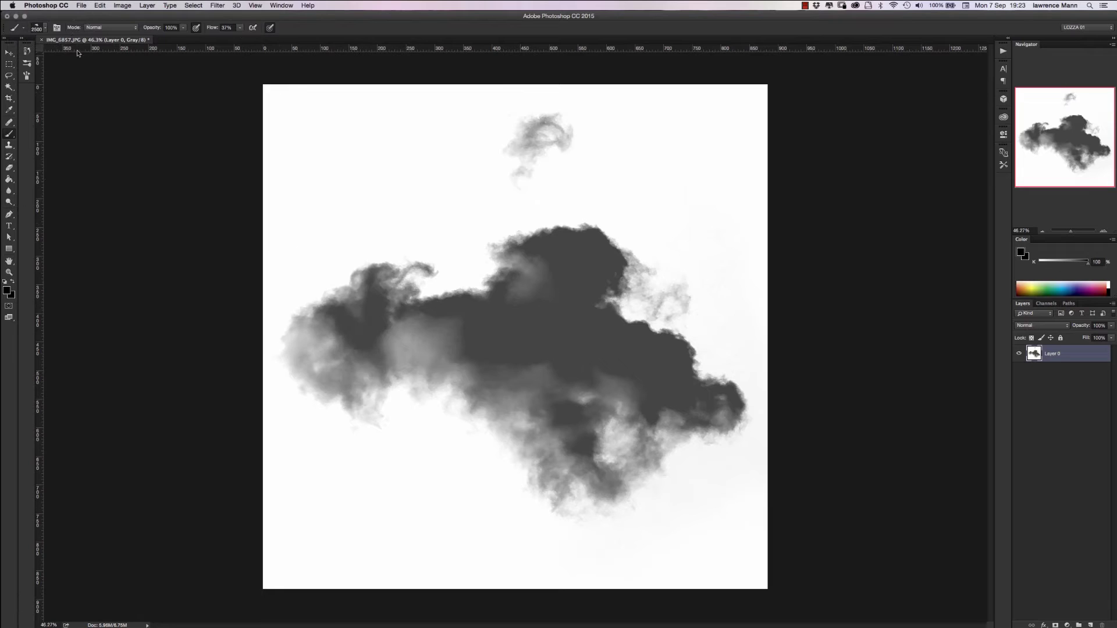
{"action": "left_click", "coordinate": [26, 63]}
{"action": "left_click", "coordinate": [27, 64]}
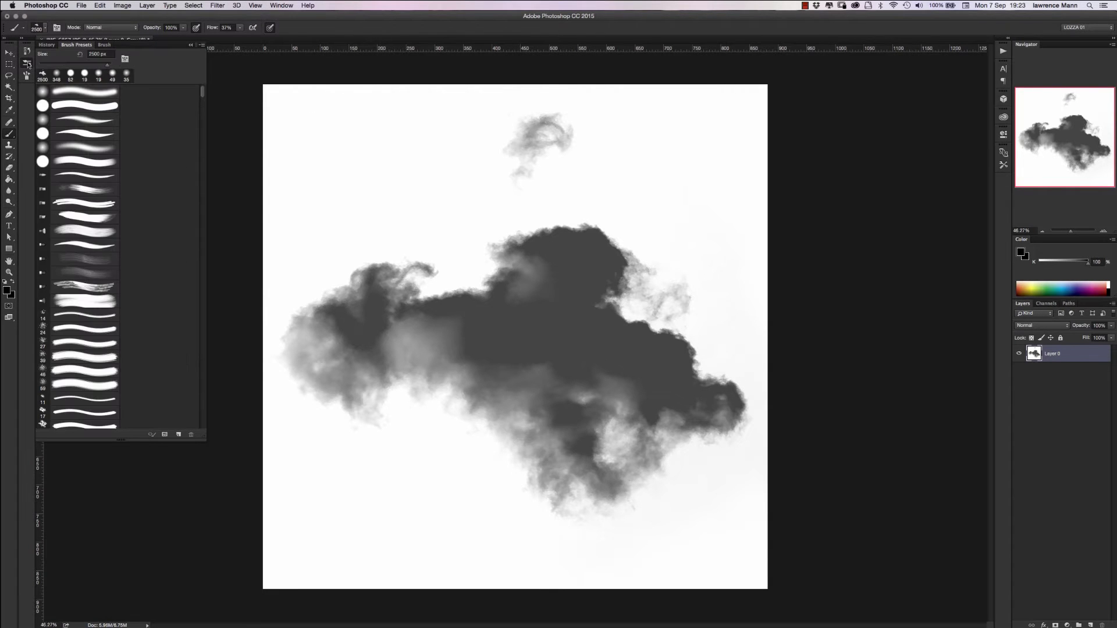
{"action": "left_click", "coordinate": [27, 76]}
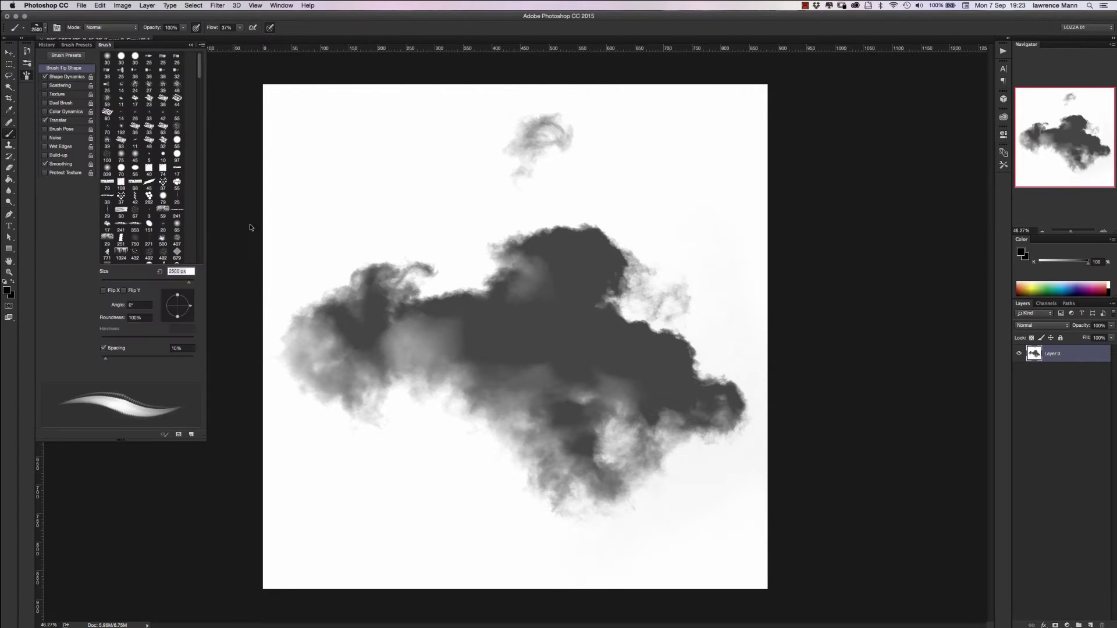
{"action": "key", "text": "v"}
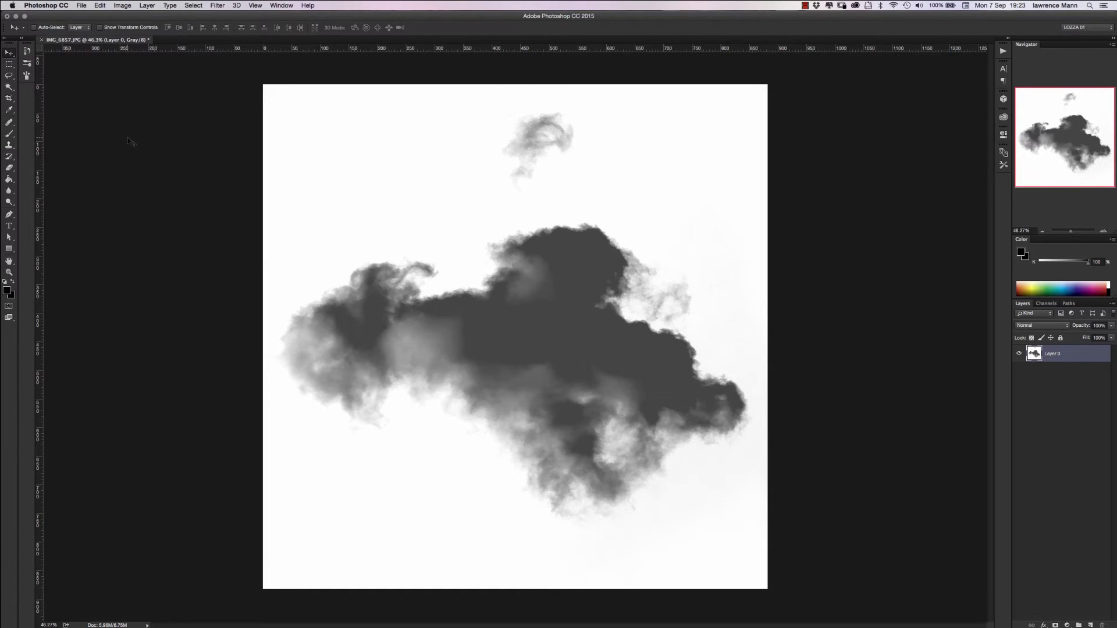
Brush white over the faint grey around the cloud and check the background with a temporary Magic Wand selection.
{"action": "left_click", "coordinate": [9, 134]}
{"action": "key", "text": "x"}
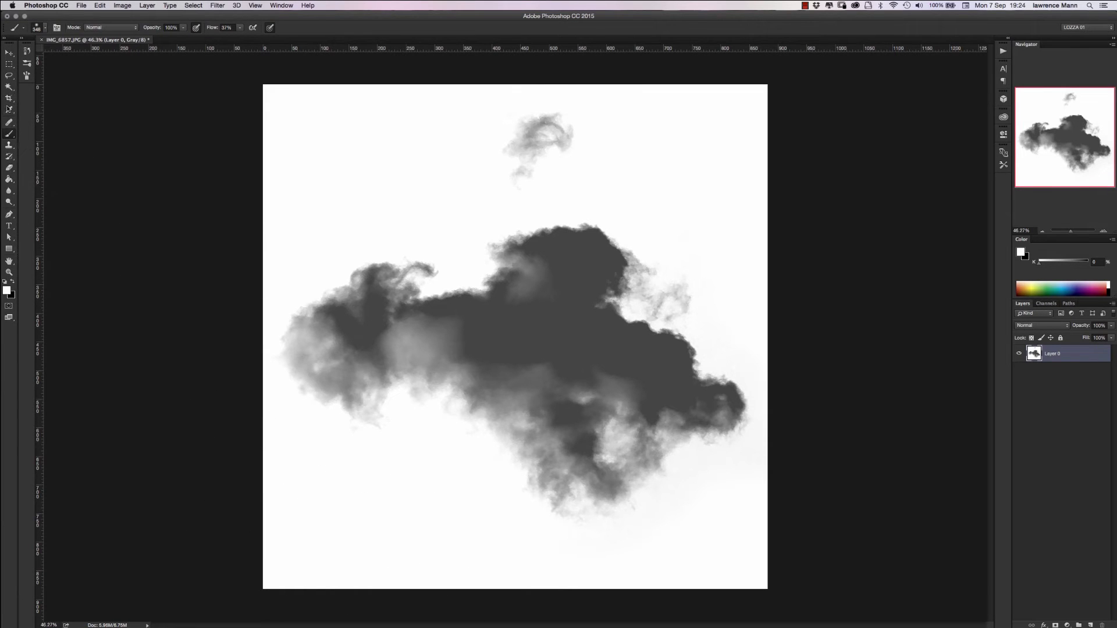
{"action": "left_click", "coordinate": [9, 87]}
{"action": "left_click", "coordinate": [705, 525]}
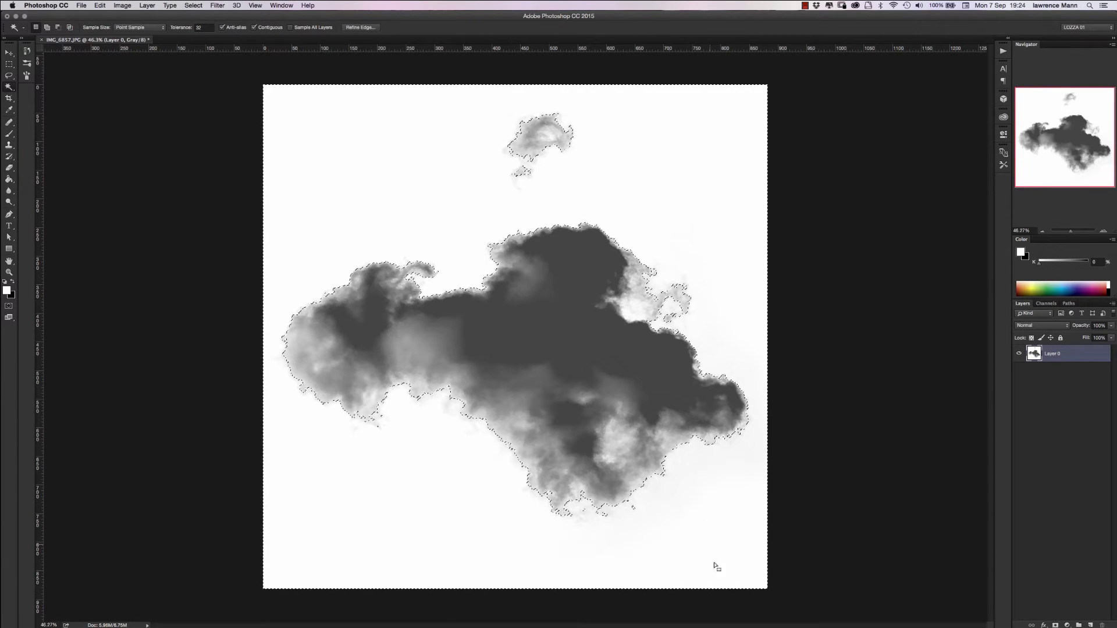
{"action": "key", "text": "super+d"}
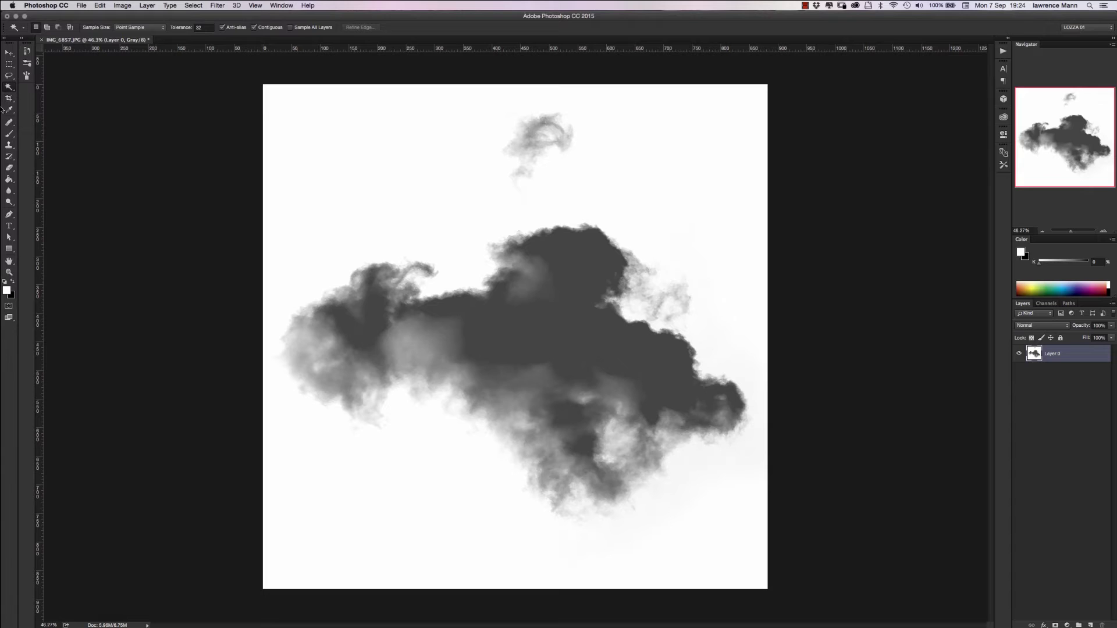
Define the cleaned cloud image as a brush preset named "Cloud Brush 06" followed by the author's name.
{"action": "left_click", "coordinate": [9, 54]}
{"action": "left_click", "coordinate": [97, 7]}
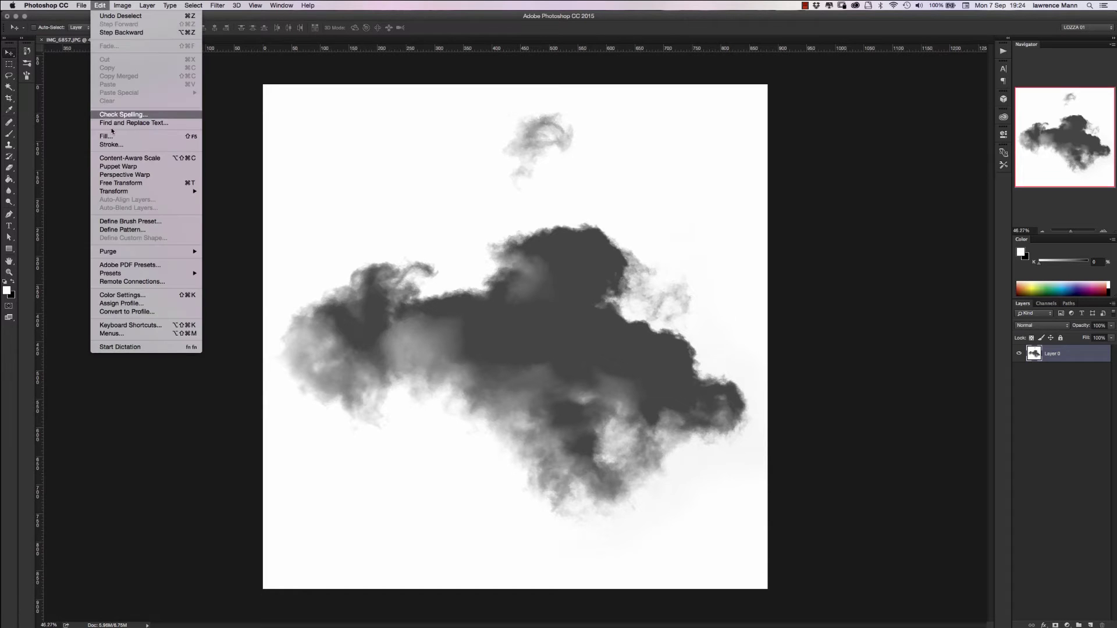
{"action": "left_click", "coordinate": [122, 224]}
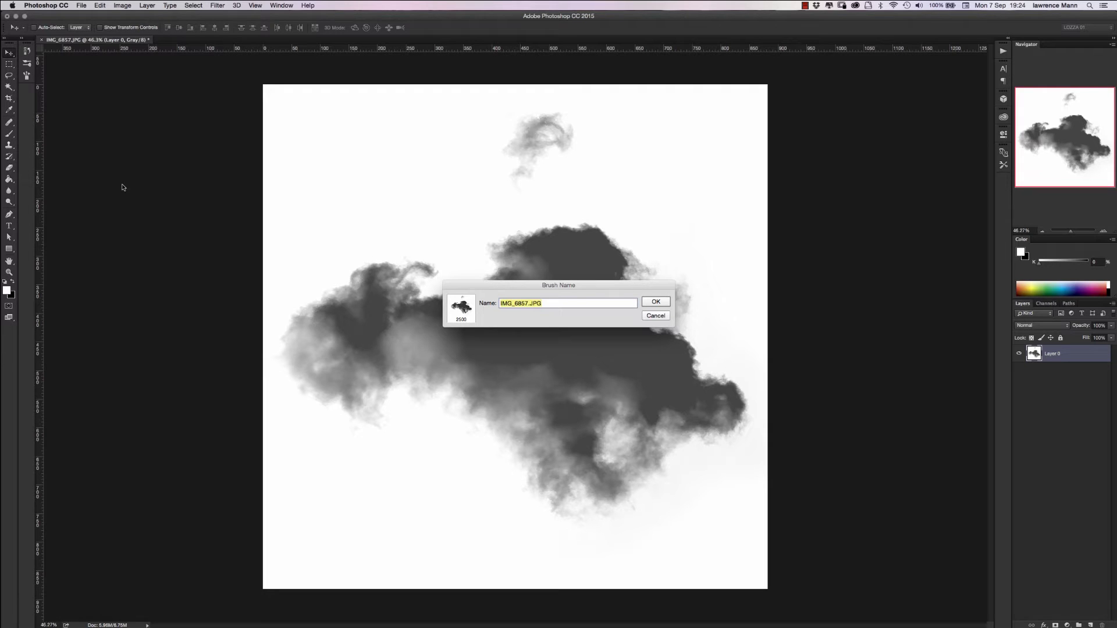
{"action": "type", "text": "Cloud Brush 06 – LawrenceMann"}
{"action": "key", "text": "Return"}
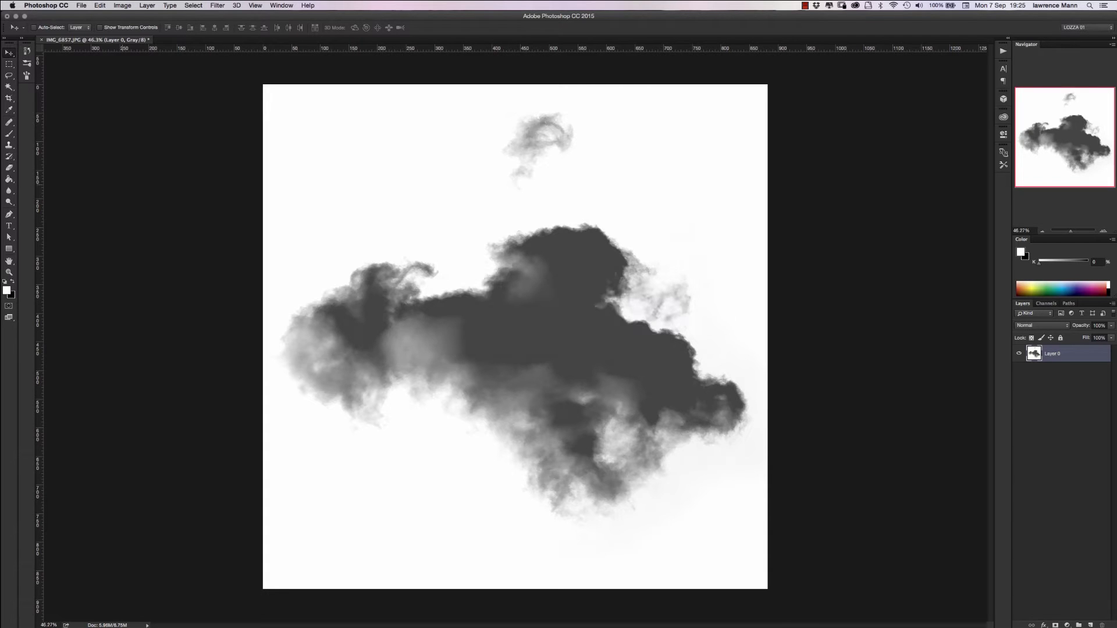
Test the new cloud brush with a white stroke over the cloud and undo it.
{"action": "left_click", "coordinate": [9, 134]}
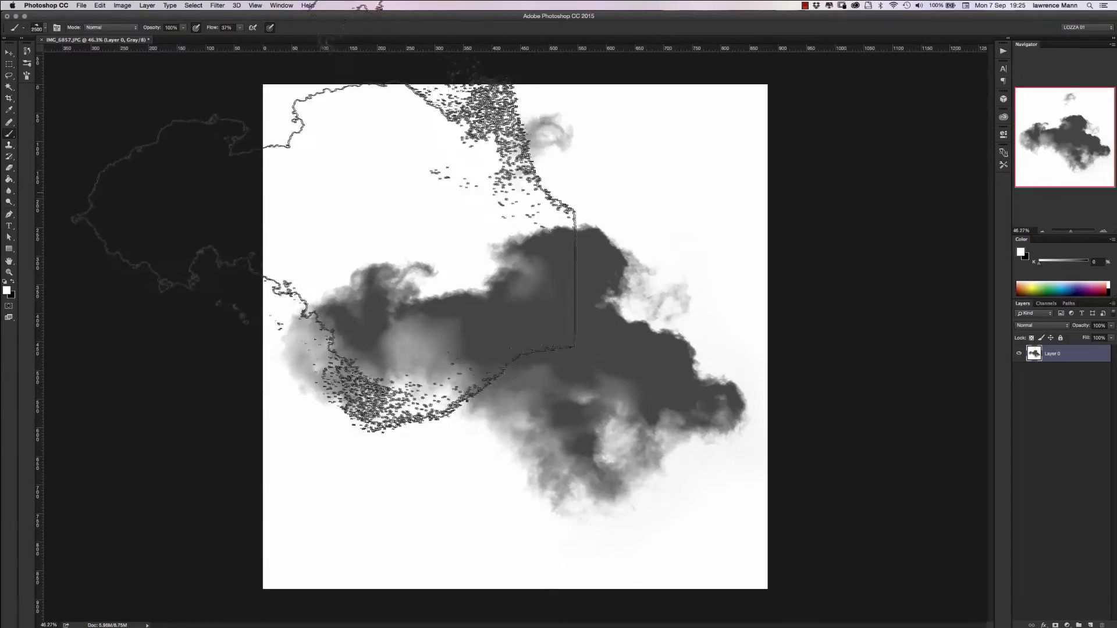
{"action": "left_click_drag", "start_coordinate": [336, 194], "coordinate": [351, 192]}
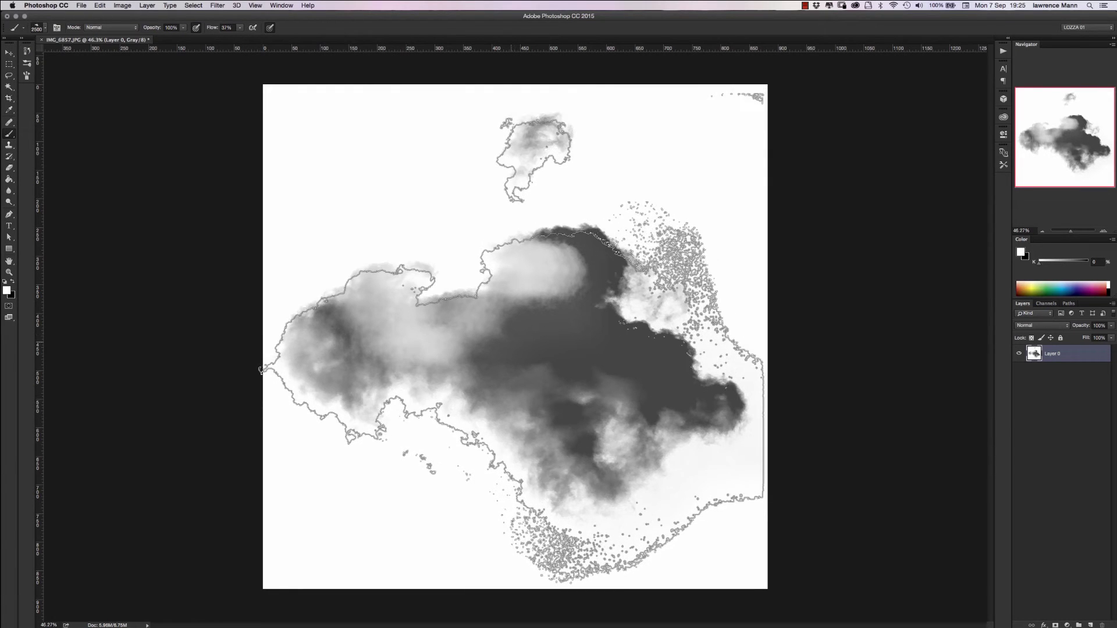
{"action": "key", "text": "super+z"}
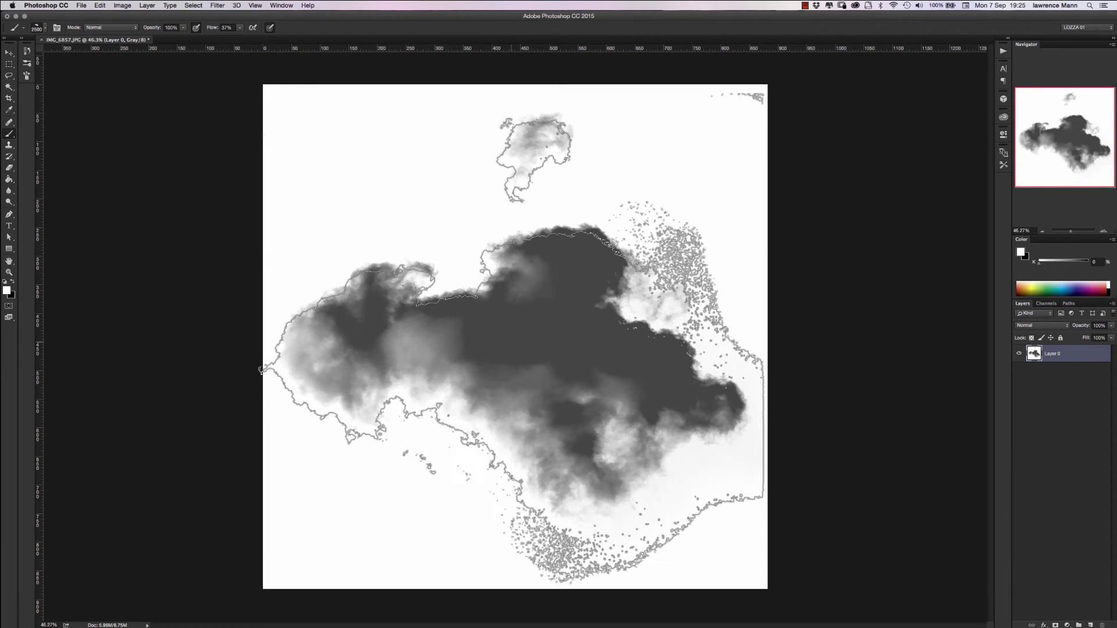
Roll the document back to its Delete Layer history state.
{"action": "left_click", "coordinate": [27, 51]}
{"action": "left_click", "coordinate": [70, 293]}
{"action": "left_click", "coordinate": [68, 283]}
{"action": "left_click", "coordinate": [67, 293]}
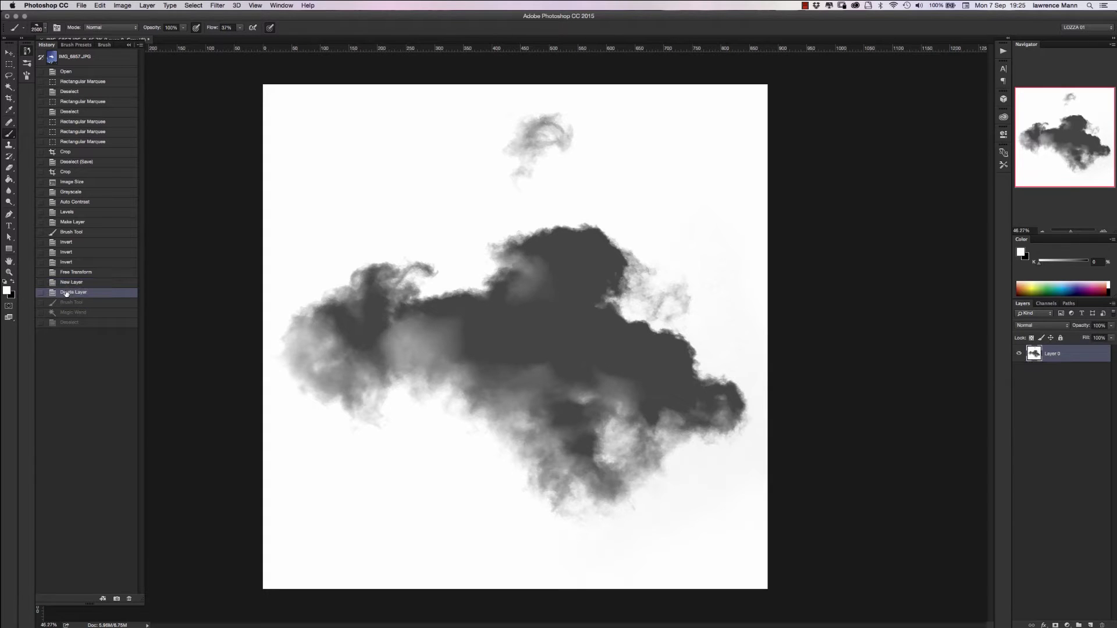
{"action": "left_click", "coordinate": [26, 53]}
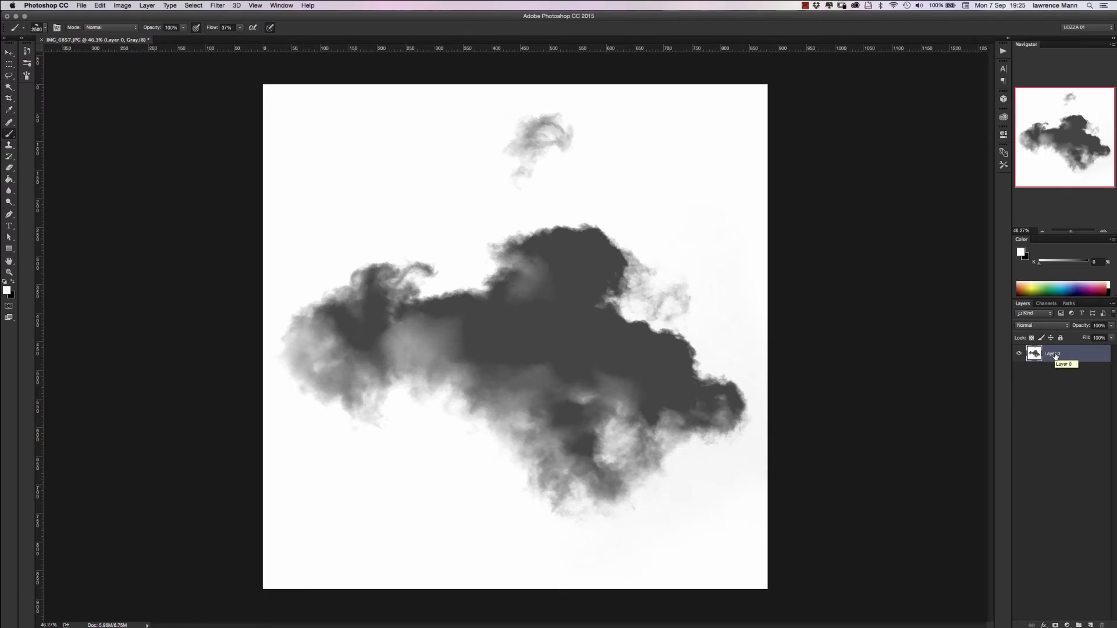
Apply Levels to the cloud layer with black input 52, midtones 0.67 and white input 251.
{"action": "key", "text": "super+l"}
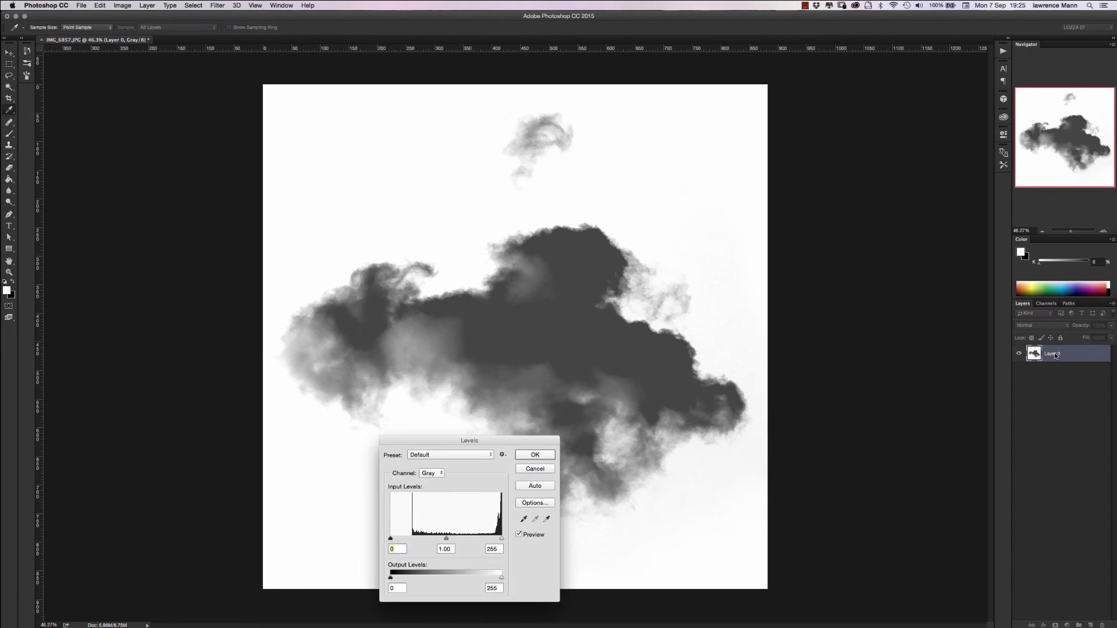
{"action": "left_click_drag", "start_coordinate": [391, 540], "coordinate": [412, 539]}
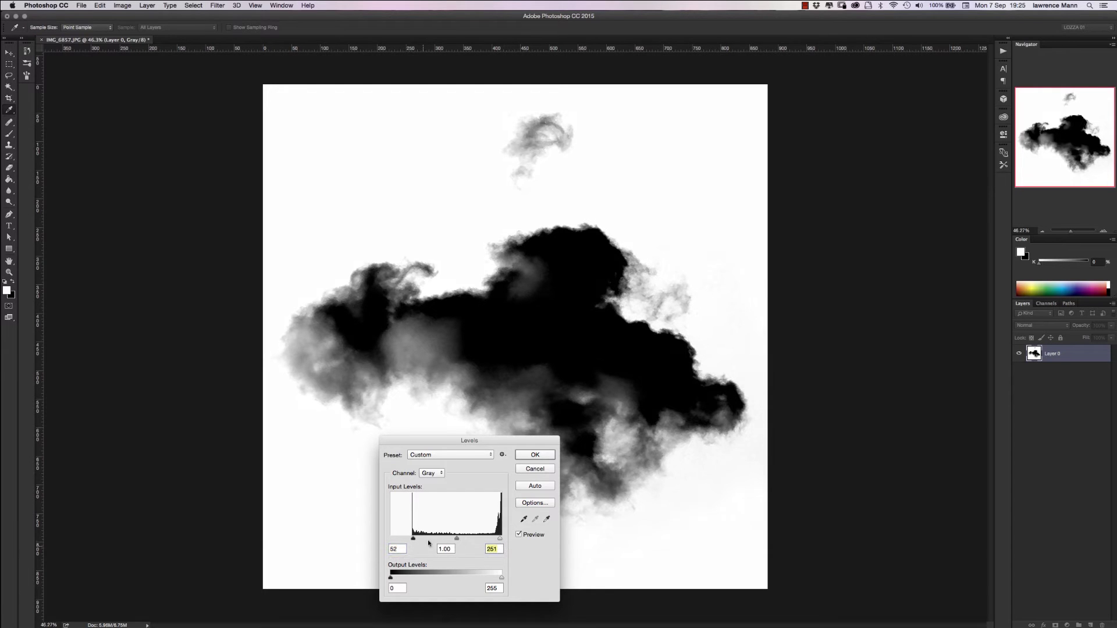
{"action": "left_click_drag", "start_coordinate": [455, 541], "coordinate": [465, 543]}
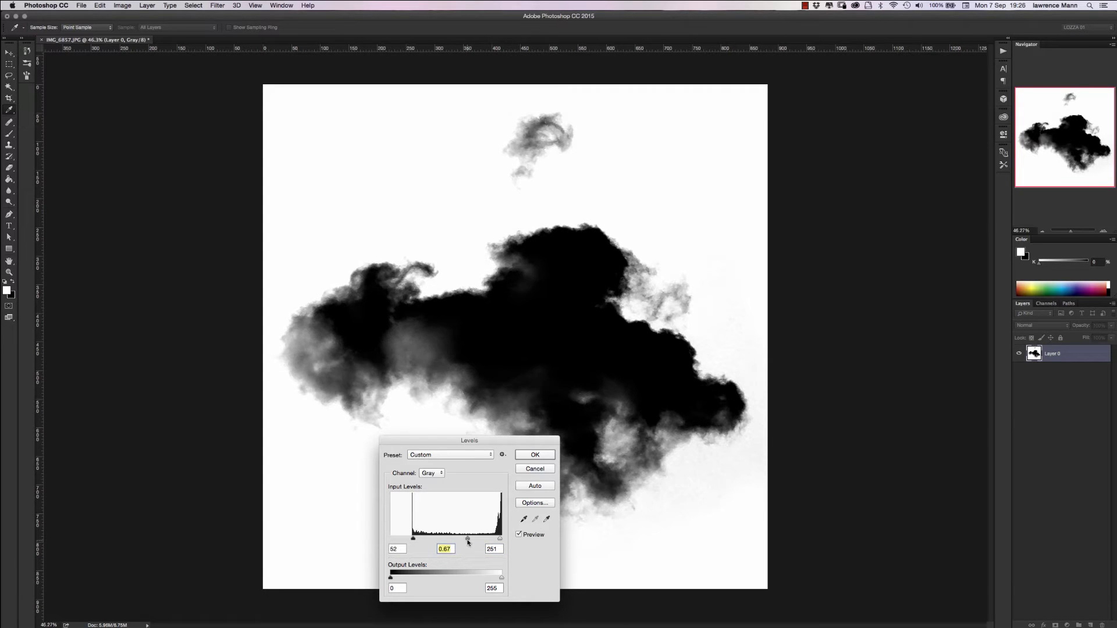
{"action": "left_click", "coordinate": [535, 455]}
Switch to a soft round brush with 0% hardness and try a white stroke beside the cloud's right end.
{"action": "key", "text": "b"}
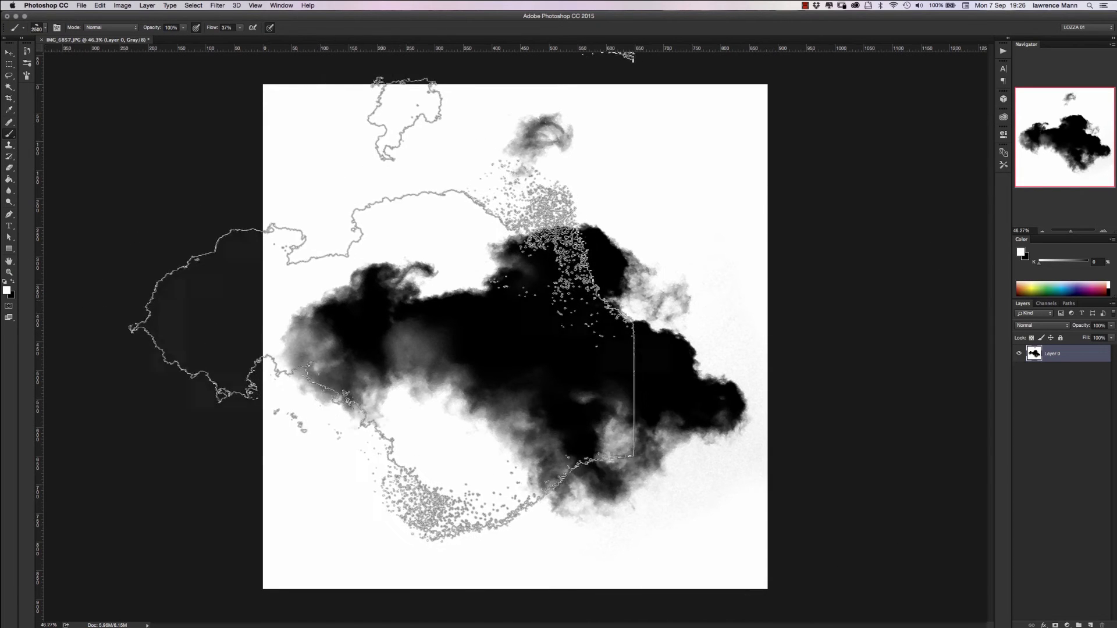
{"action": "right_click", "coordinate": [388, 303]}
{"action": "left_click", "coordinate": [415, 363]}
{"action": "mouse_move", "coordinate": [731, 314]}
{"action": "left_mouse_down"}
{"action": "mouse_move", "coordinate": [748, 340]}
{"action": "mouse_move", "coordinate": [730, 182]}
{"action": "mouse_move", "coordinate": [786, 238]}
{"action": "left_mouse_up"}
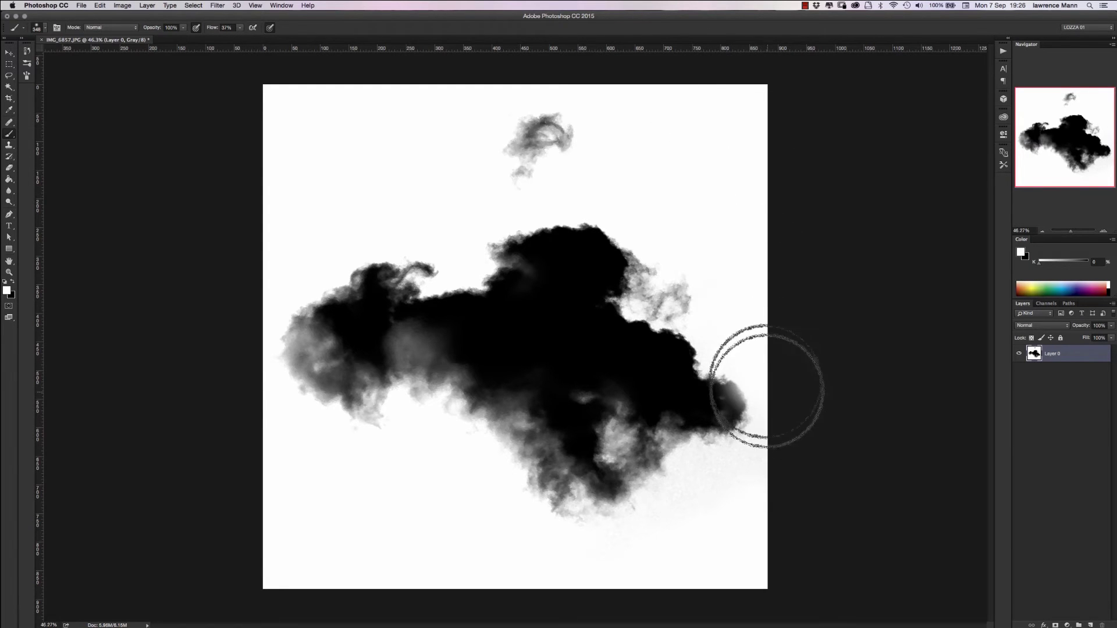
{"action": "right_click", "coordinate": [676, 212]}
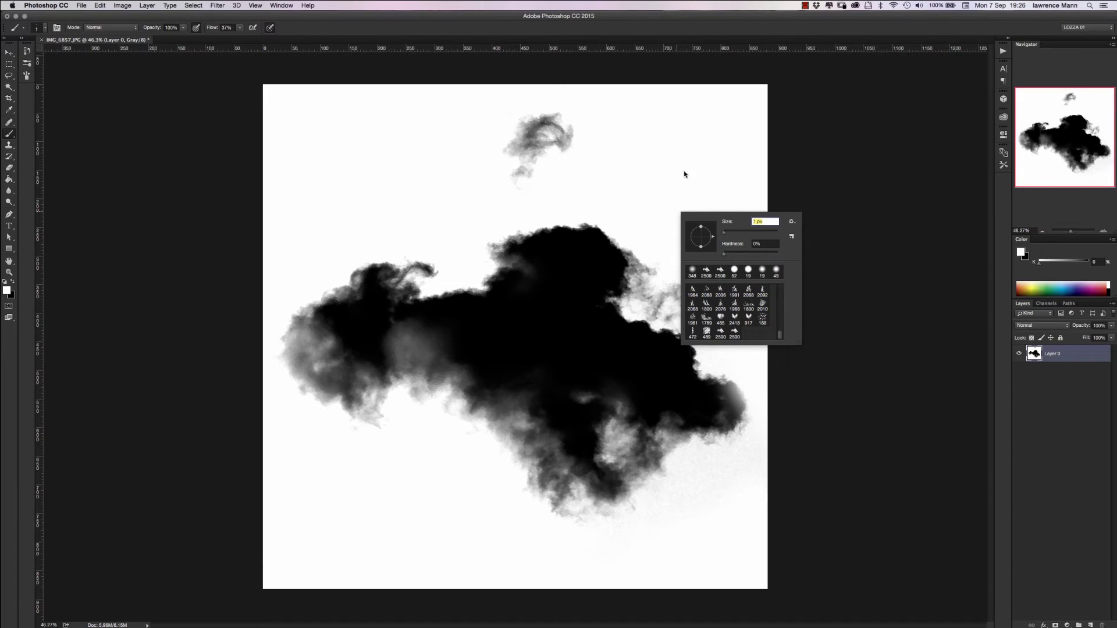
{"action": "left_click", "coordinate": [725, 152]}
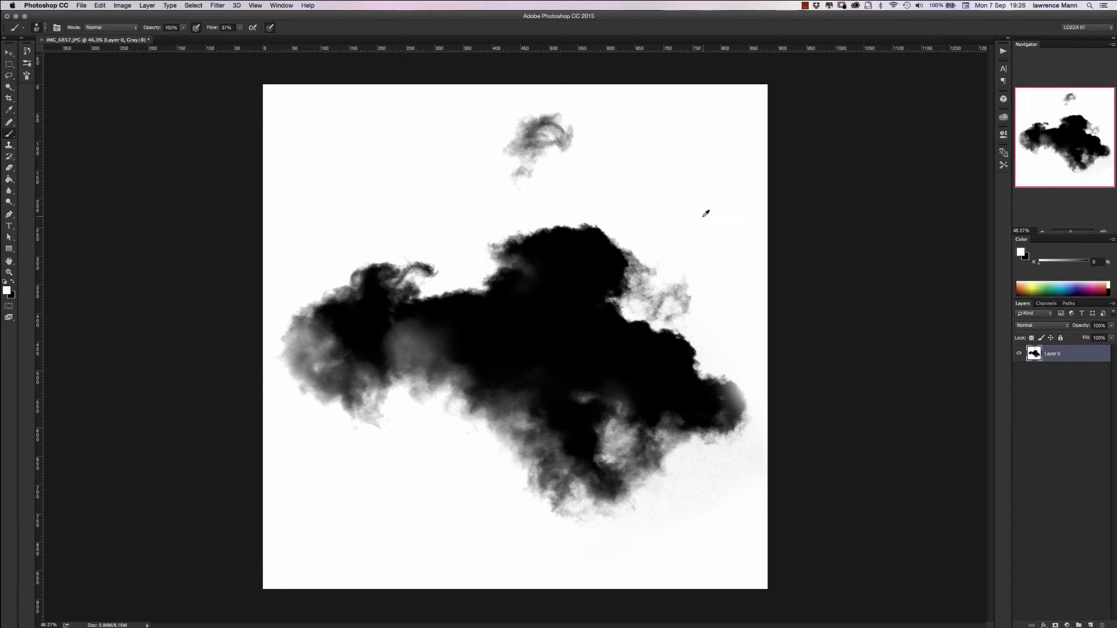
Resize the brush and paint white over the faint residue to the right of and below the cloud.
{"action": "scroll", "coordinate": [703, 217], "scroll_direction": "up", "scroll_amount": 1}
{"action": "key", "text": "]"}
{"action": "key", "text": "]"}
{"action": "key", "text": "]"}
{"action": "key", "text": "]"}
{"action": "key", "text": "]"}
{"action": "key", "text": "]"}
{"action": "key", "text": "["}
{"action": "key", "text": "["}
{"action": "key", "text": "["}
{"action": "key", "text": "["}
{"action": "key", "text": "["}
{"action": "key", "text": "["}
{"action": "key", "text": "]"}
{"action": "key", "text": "]"}
{"action": "key", "text": "]"}
{"action": "key", "text": "]"}
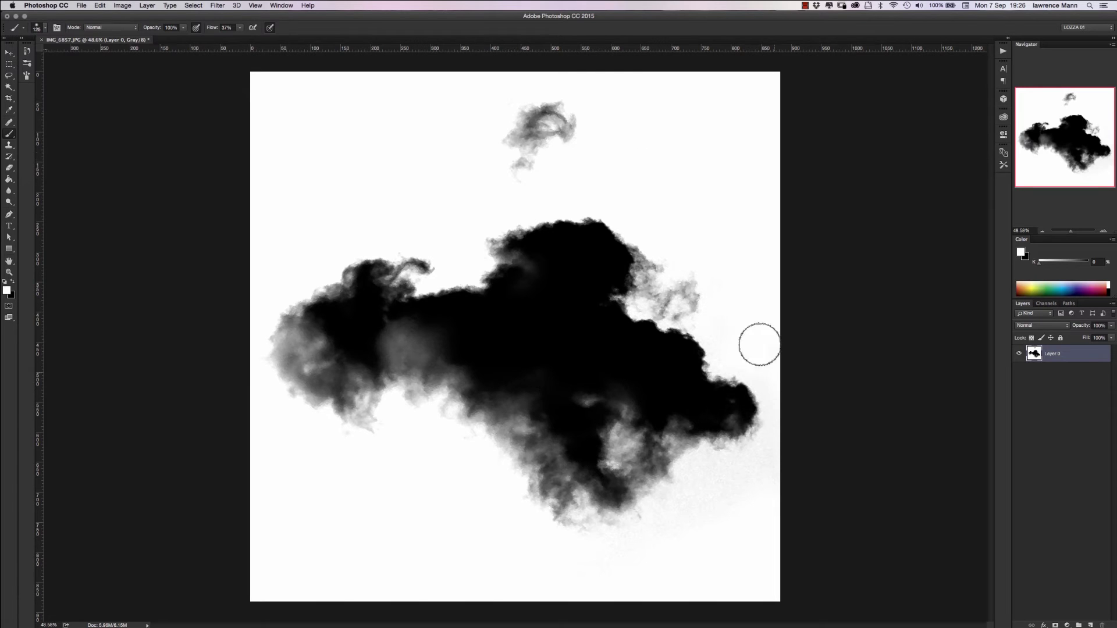
{"action": "mouse_move", "coordinate": [761, 496]}
{"action": "left_mouse_down"}
{"action": "mouse_move", "coordinate": [720, 511]}
{"action": "mouse_move", "coordinate": [667, 566]}
{"action": "mouse_move", "coordinate": [701, 469]}
{"action": "mouse_move", "coordinate": [668, 504]}
{"action": "mouse_move", "coordinate": [637, 571]}
{"action": "mouse_move", "coordinate": [608, 553]}
{"action": "mouse_move", "coordinate": [595, 574]}
{"action": "mouse_move", "coordinate": [571, 544]}
{"action": "mouse_move", "coordinate": [572, 560]}
{"action": "mouse_move", "coordinate": [521, 533]}
{"action": "mouse_move", "coordinate": [554, 576]}
{"action": "mouse_move", "coordinate": [614, 538]}
{"action": "mouse_move", "coordinate": [644, 570]}
{"action": "mouse_move", "coordinate": [654, 502]}
{"action": "mouse_move", "coordinate": [688, 531]}
{"action": "mouse_move", "coordinate": [709, 465]}
{"action": "mouse_move", "coordinate": [763, 582]}
{"action": "left_mouse_up"}
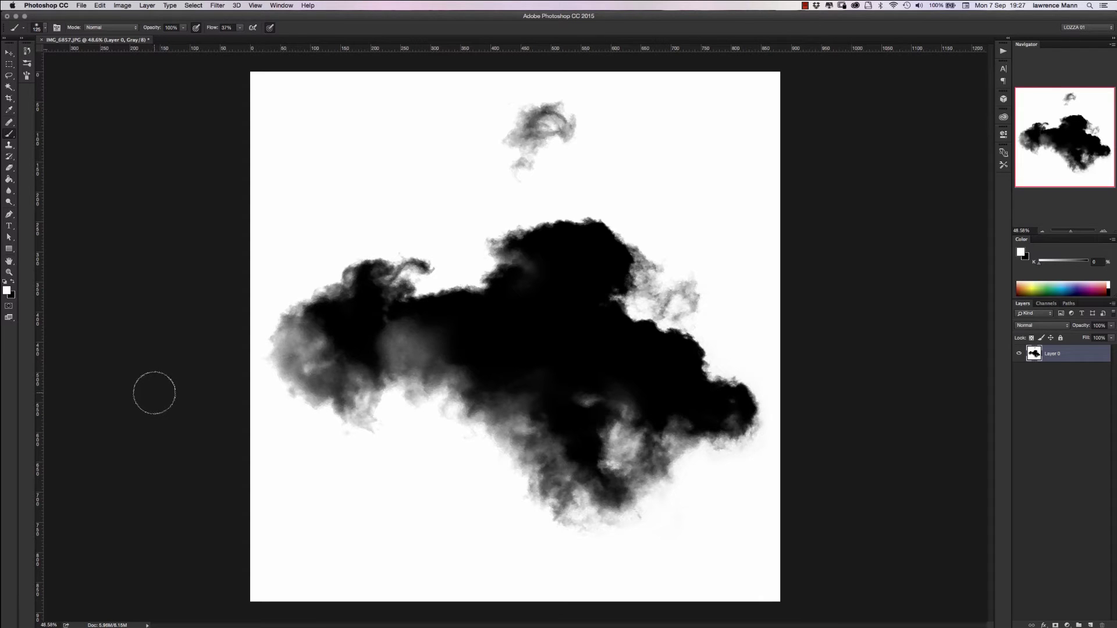
Define the cleaned image as a brush preset named "Cloud Brush 07" followed by the author's name.
{"action": "left_click", "coordinate": [100, 5]}
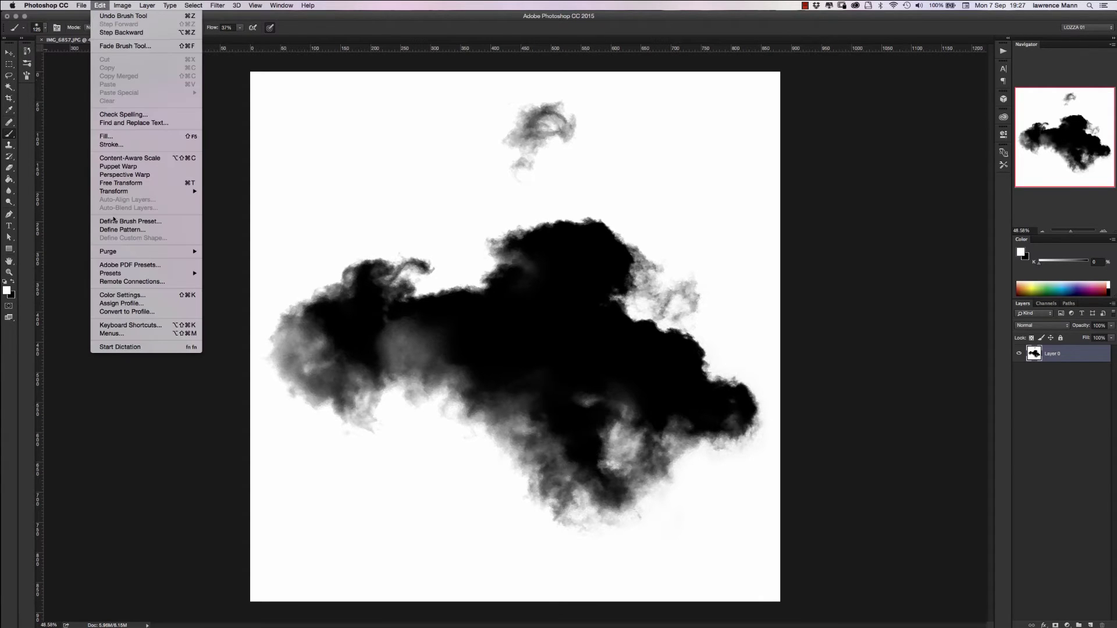
{"action": "left_click", "coordinate": [114, 224]}
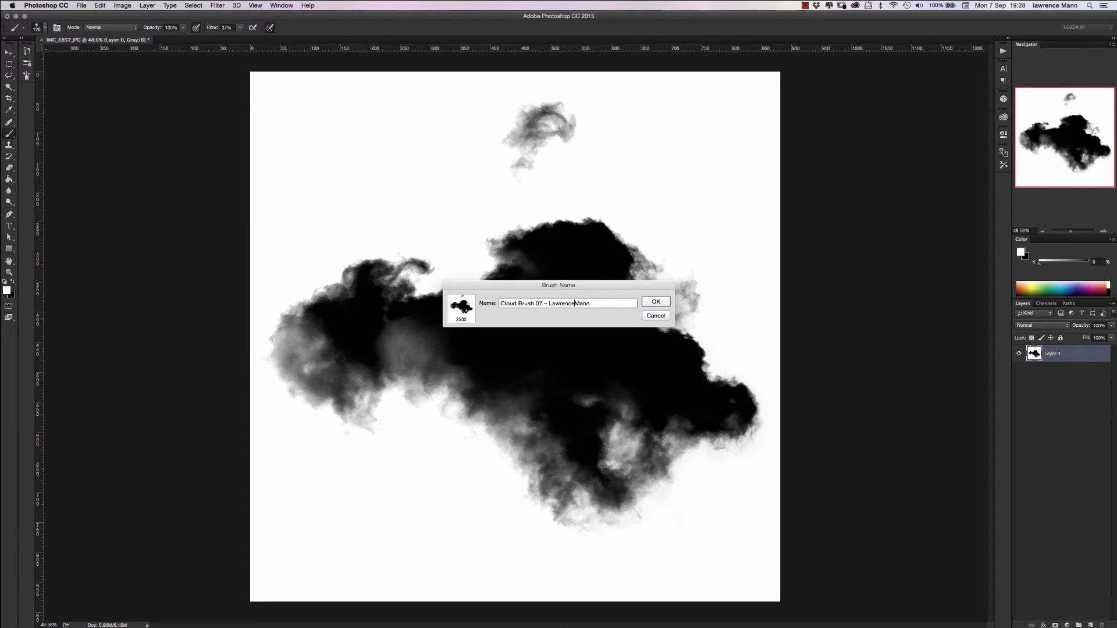
{"action": "key", "text": "Return"}
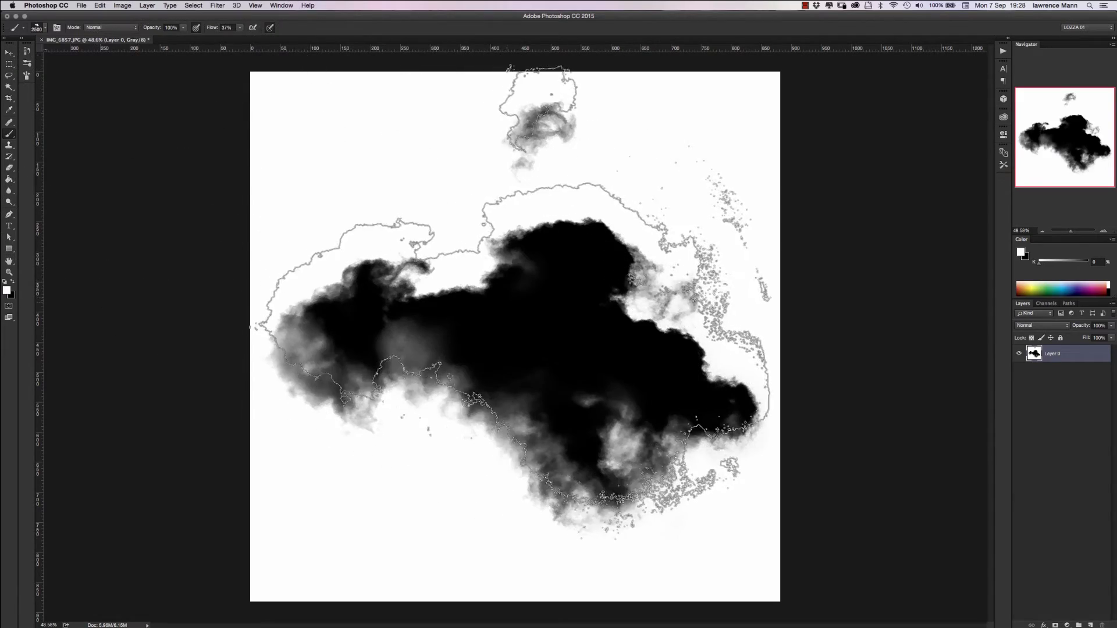
Try the new cloud brush in white over the cloud and undo the stroke.
{"action": "left_click_drag", "start_coordinate": [509, 309], "coordinate": [473, 286]}
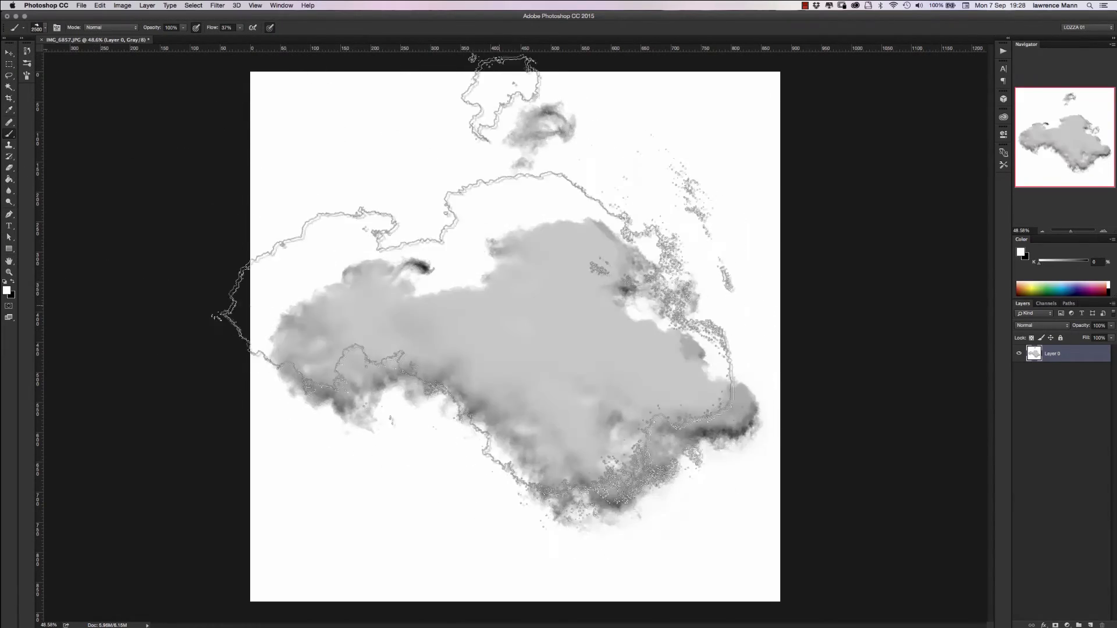
{"action": "key", "text": "super+z"}
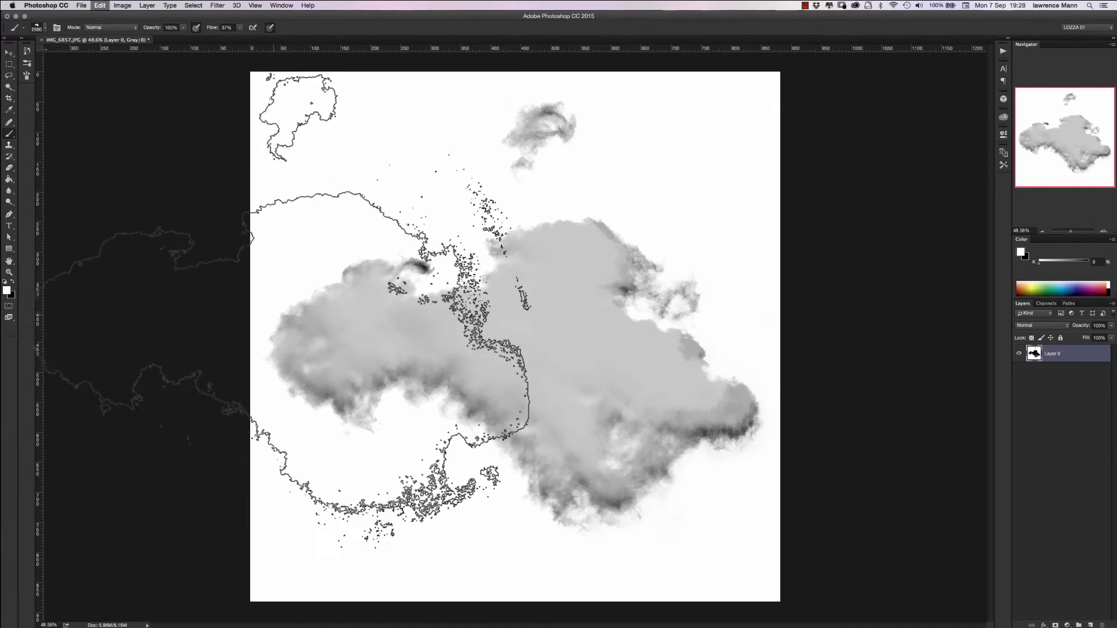
Hide Layer 0, add an empty layer above it and make black the foreground color.
{"action": "left_click", "coordinate": [1019, 354]}
{"action": "left_click", "coordinate": [1090, 624]}
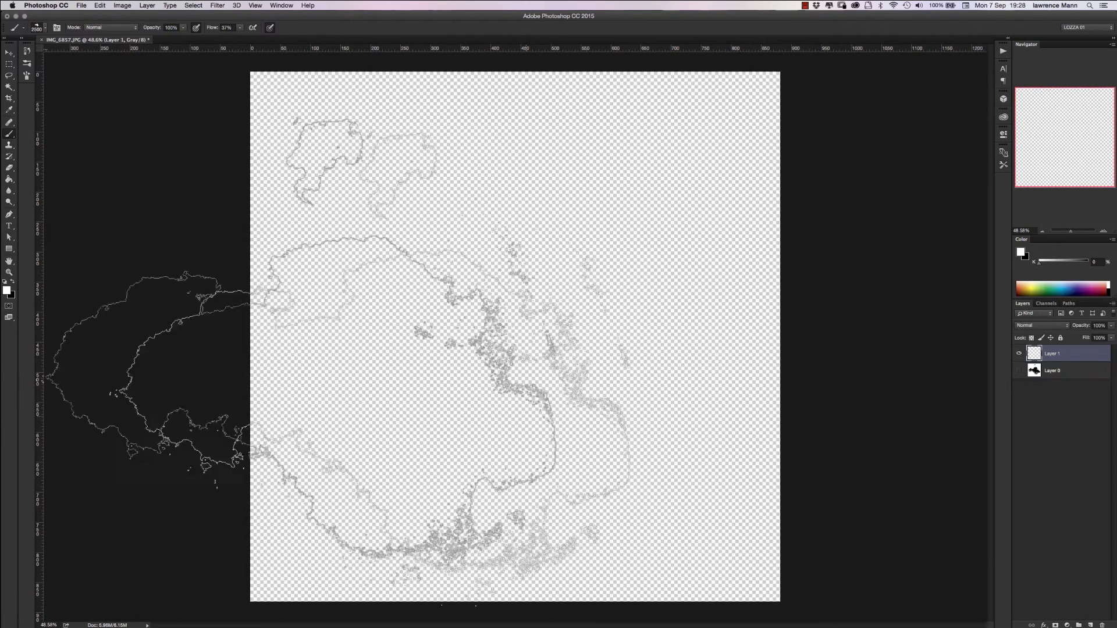
{"action": "key", "text": "x"}
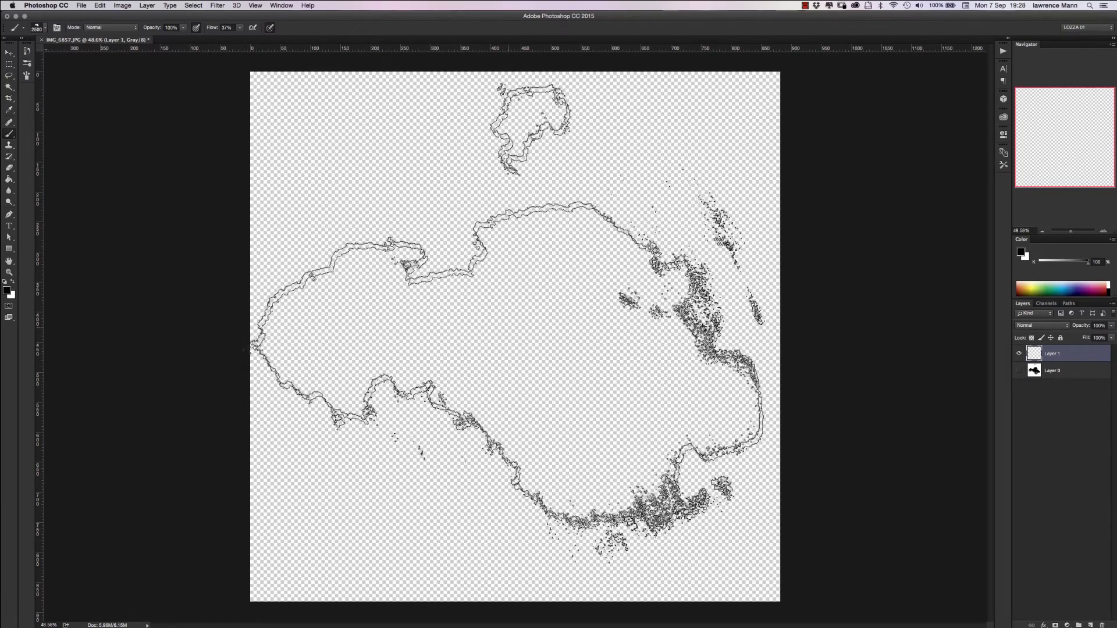
Raise the brush flow to 100%, undo the trial stamps and stamp one black cloud at the canvas centre.
{"action": "left_click", "coordinate": [509, 325]}
{"action": "left_click", "coordinate": [509, 323]}
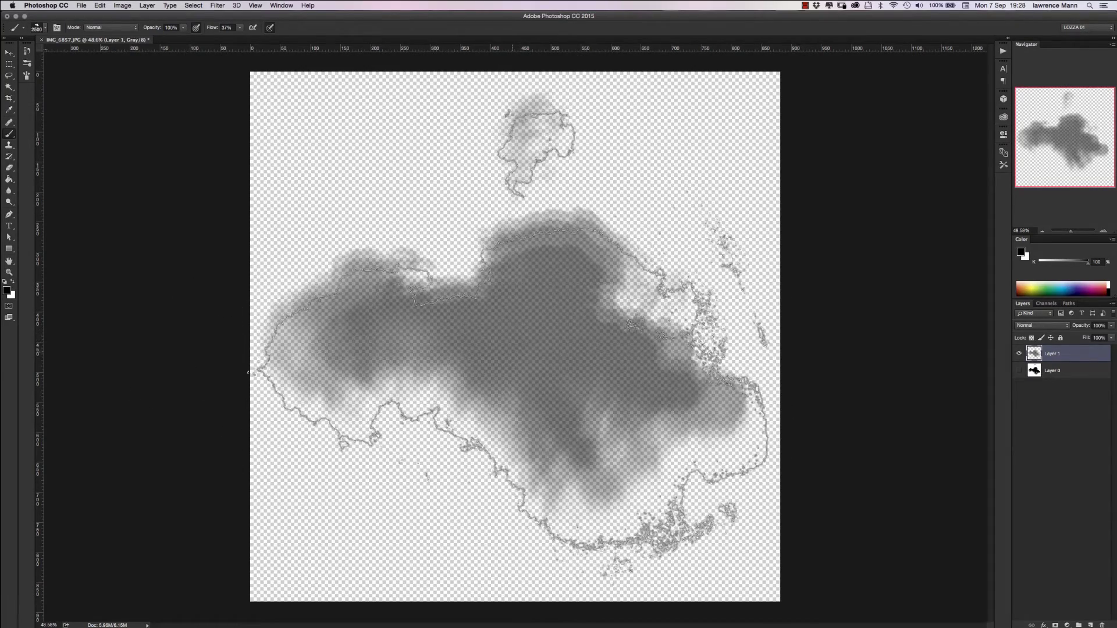
{"action": "left_click", "coordinate": [240, 28]}
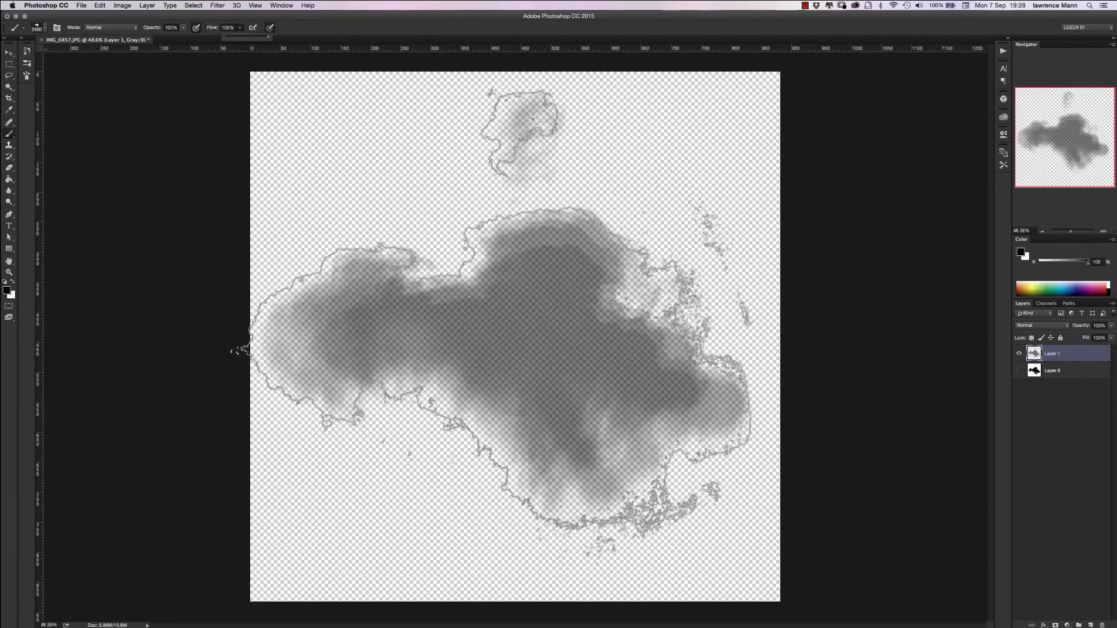
{"action": "left_click", "coordinate": [506, 325]}
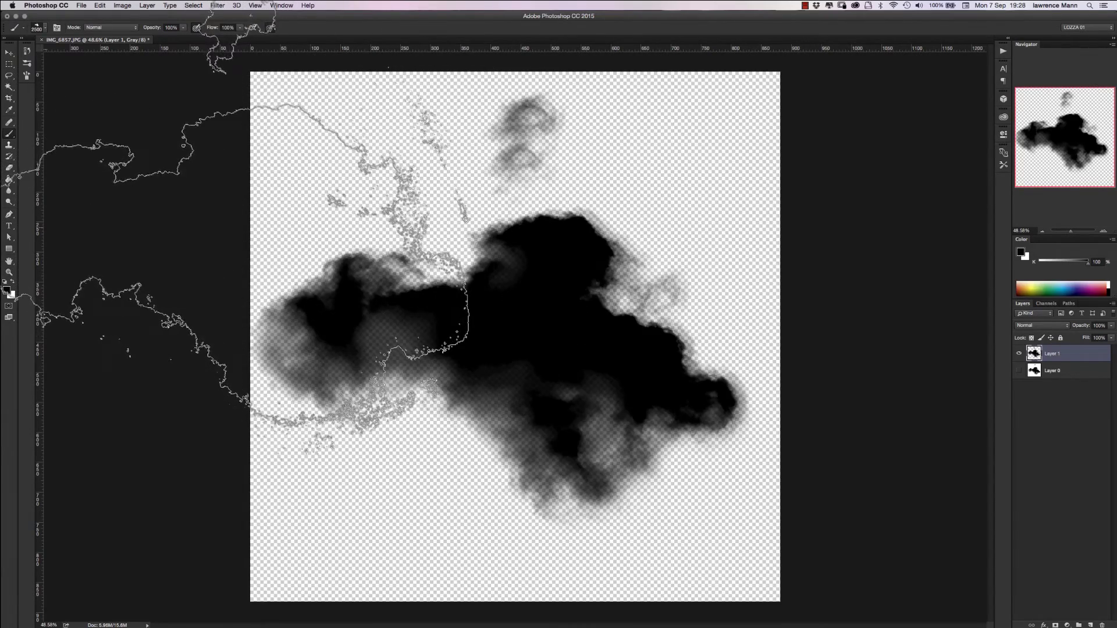
{"action": "key", "text": "super+z"}
{"action": "key", "text": "alt+super+z"}
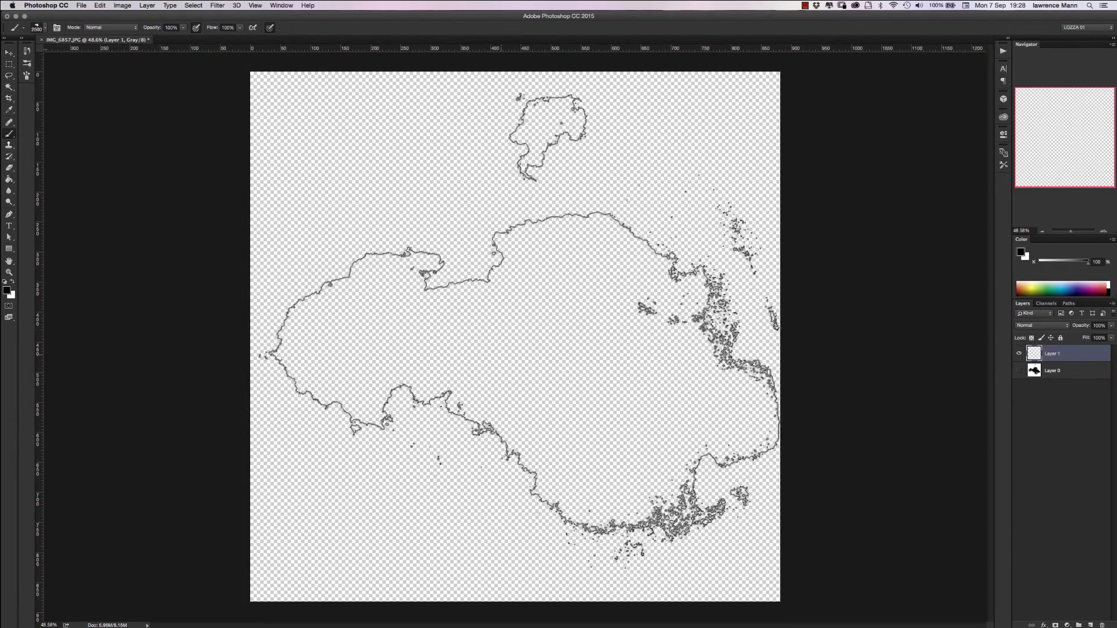
{"action": "left_click", "coordinate": [512, 332]}
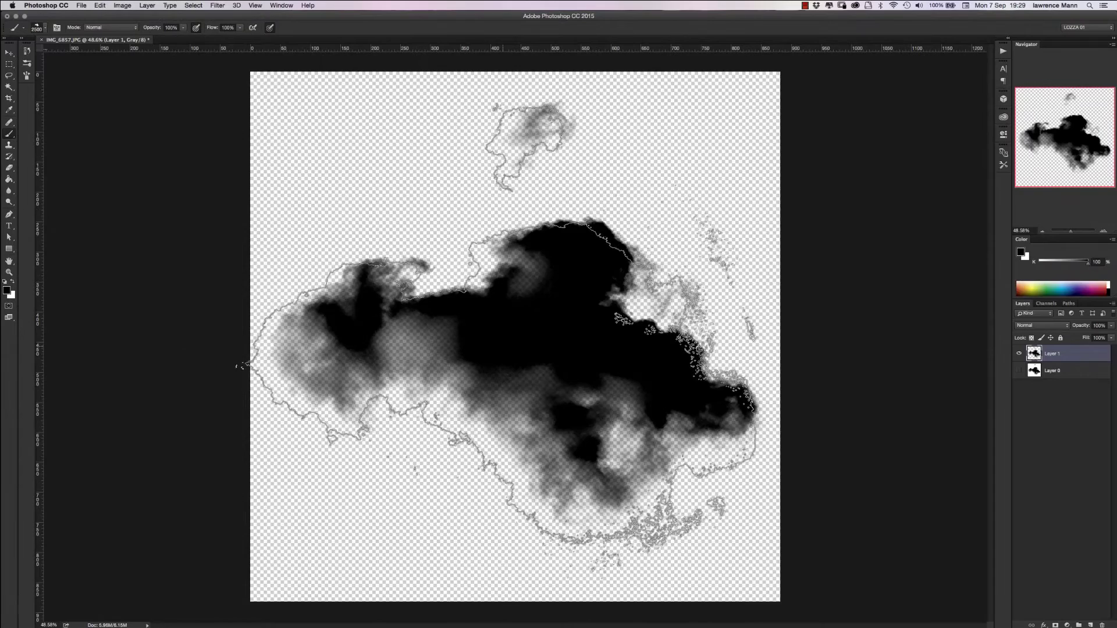
Add a new layer, hide Layer 1 and fill the new layer with black.
{"action": "left_click", "coordinate": [1090, 624]}
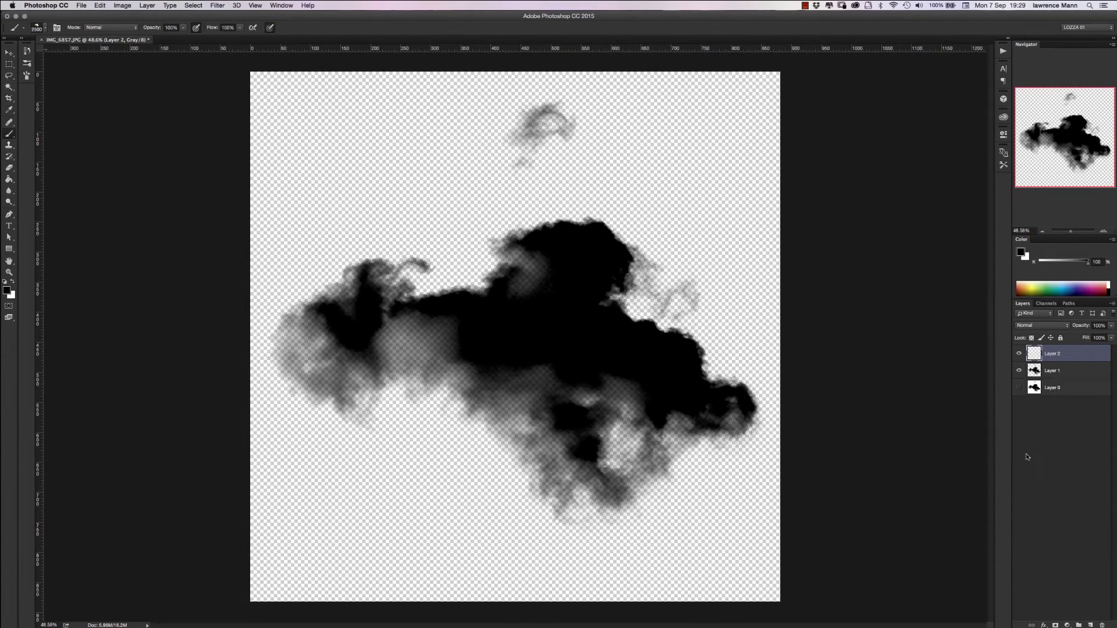
{"action": "left_click", "coordinate": [1020, 370]}
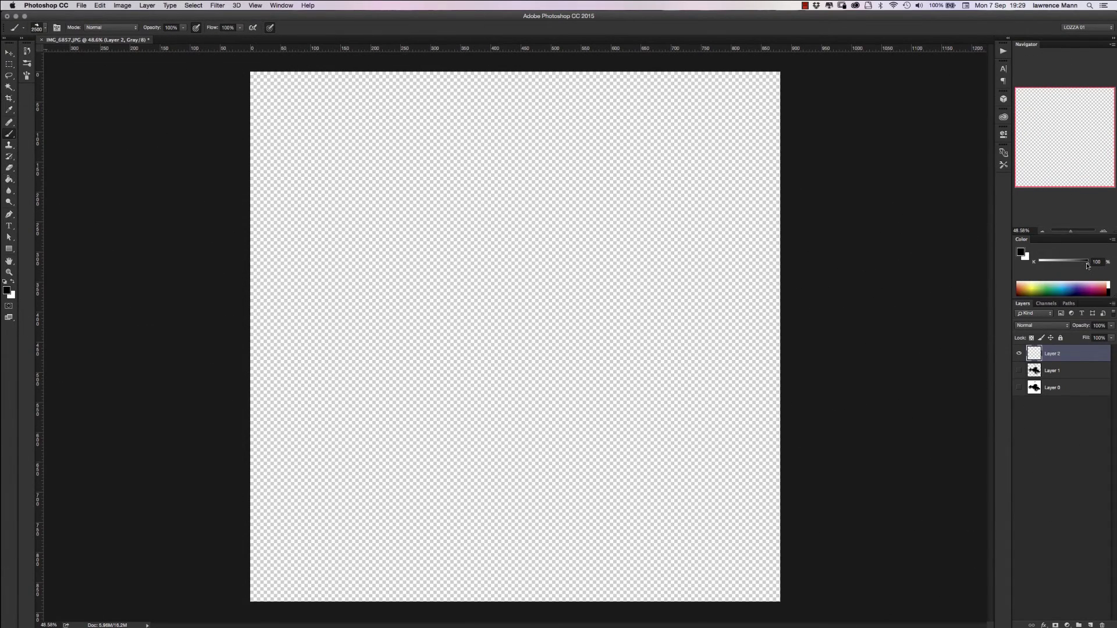
{"action": "key", "text": "g"}
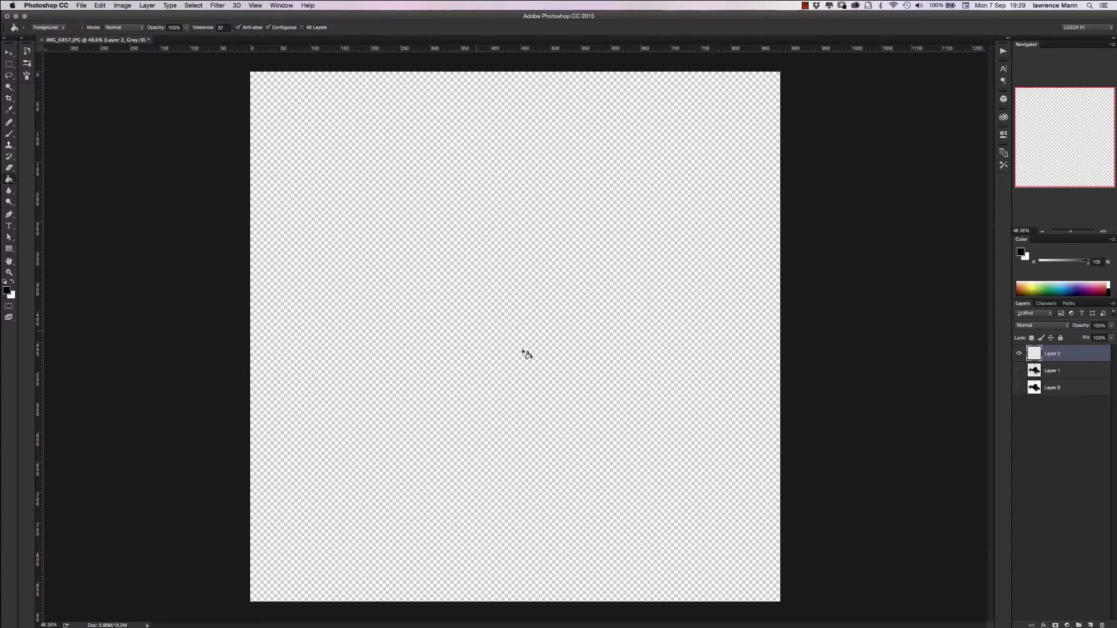
{"action": "left_click", "coordinate": [275, 303]}
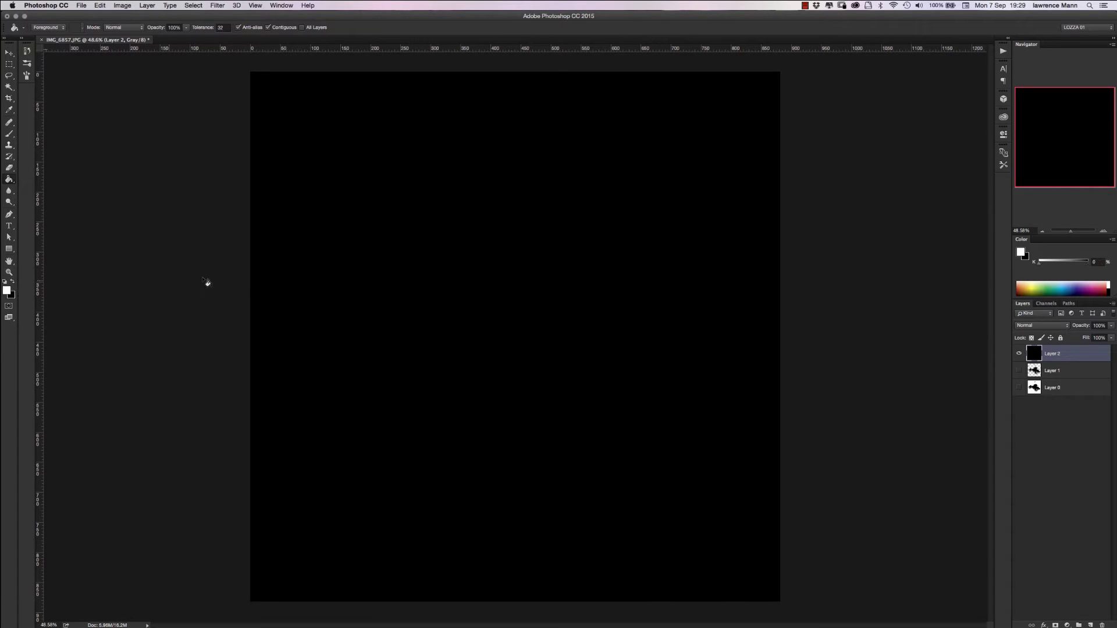
Stamp white clouds on the black layer at the centre, lower left, upper left, right and lower right of the canvas.
{"action": "left_click", "coordinate": [9, 133]}
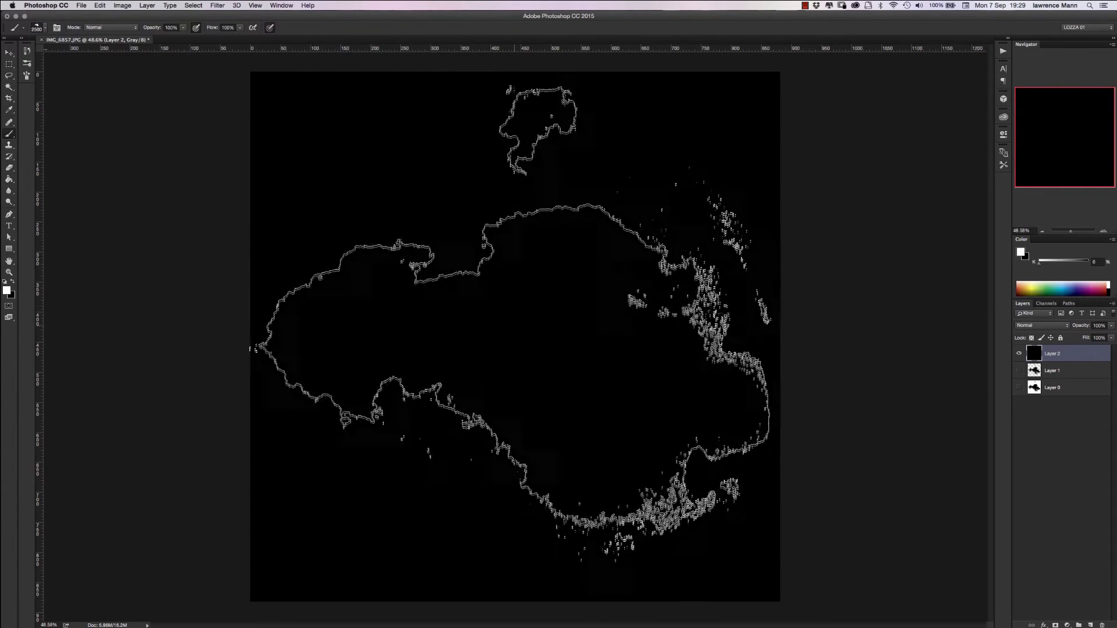
{"action": "left_click", "coordinate": [511, 332]}
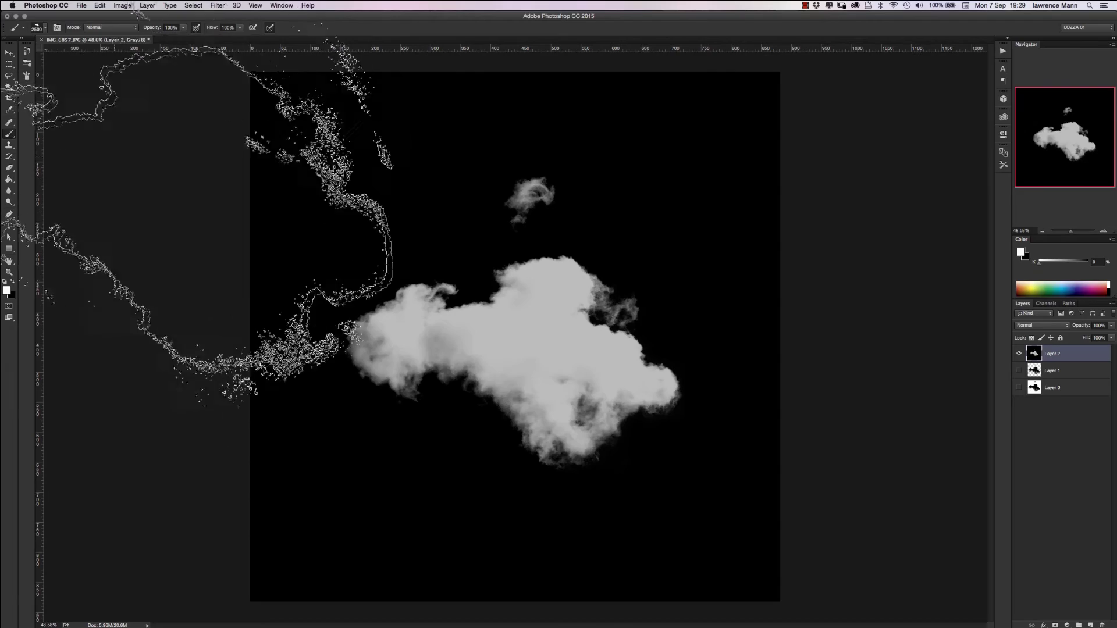
{"action": "left_click", "coordinate": [332, 460]}
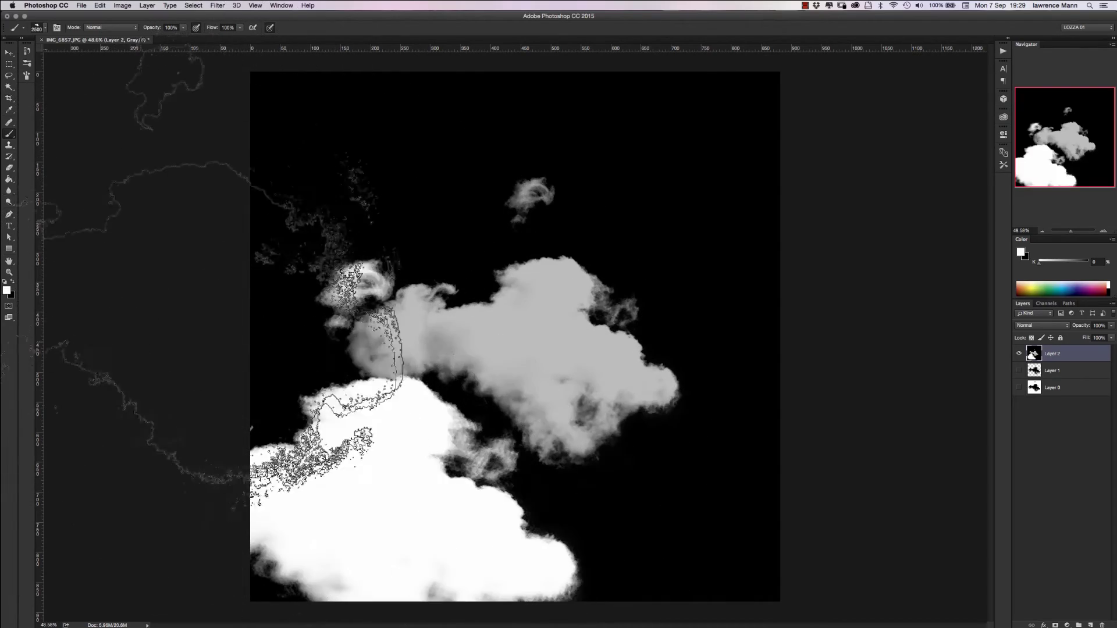
{"action": "left_click", "coordinate": [246, 160]}
{"action": "left_click", "coordinate": [646, 308]}
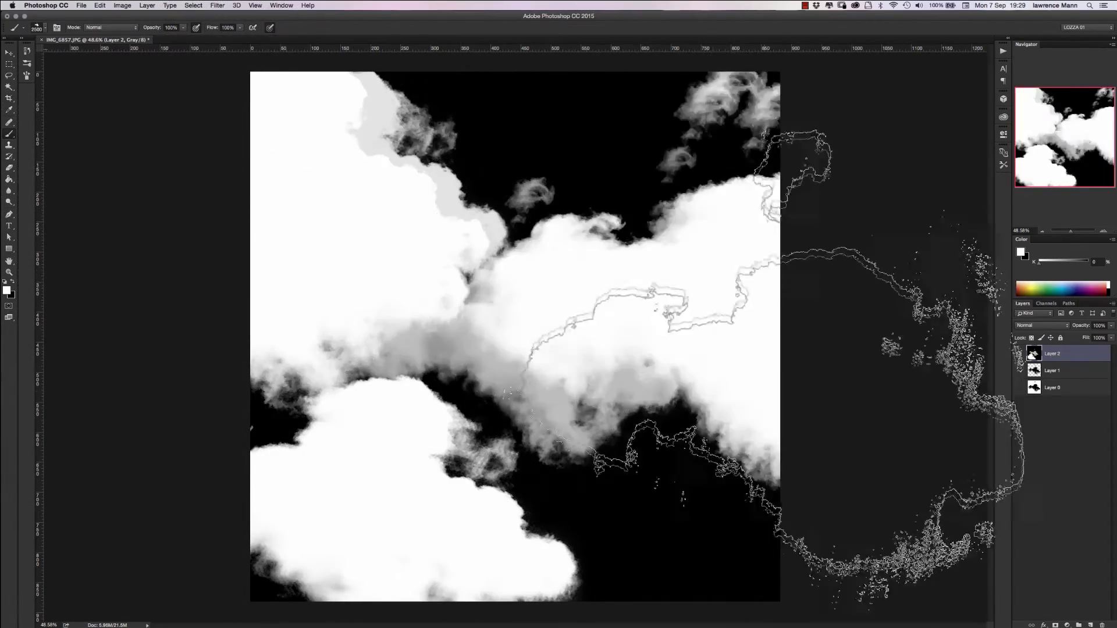
{"action": "left_click", "coordinate": [698, 478]}
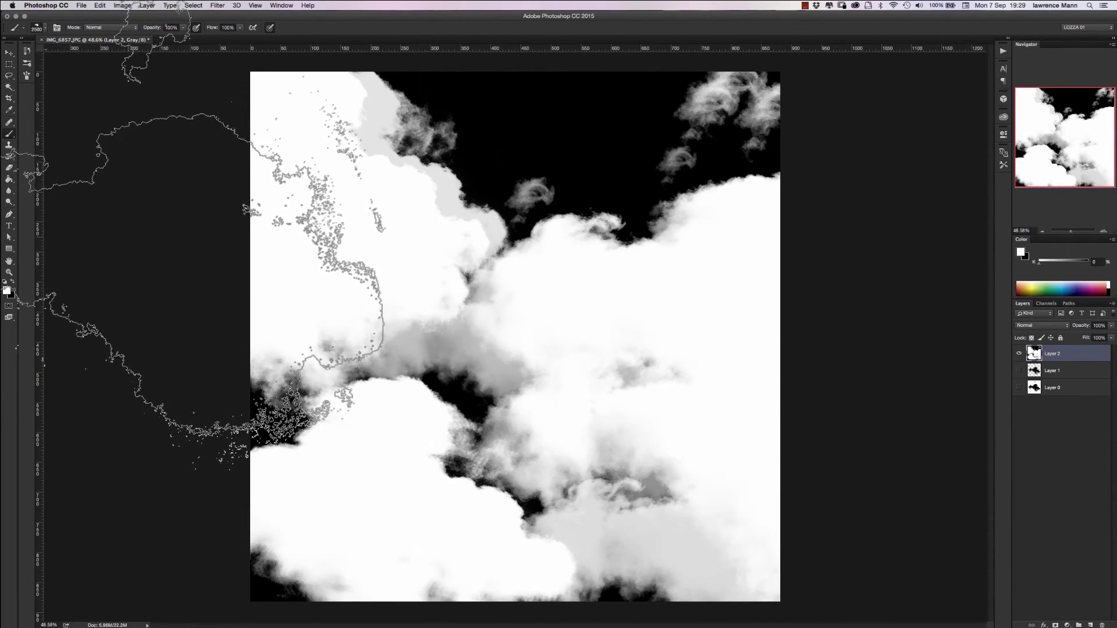
Lower the brush opacity and stamp fainter white clouds over the upper sky and the left half of the canvas.
{"action": "left_click_drag", "start_coordinate": [160, 39], "coordinate": [161, 39]}
{"action": "left_click", "coordinate": [485, 192]}
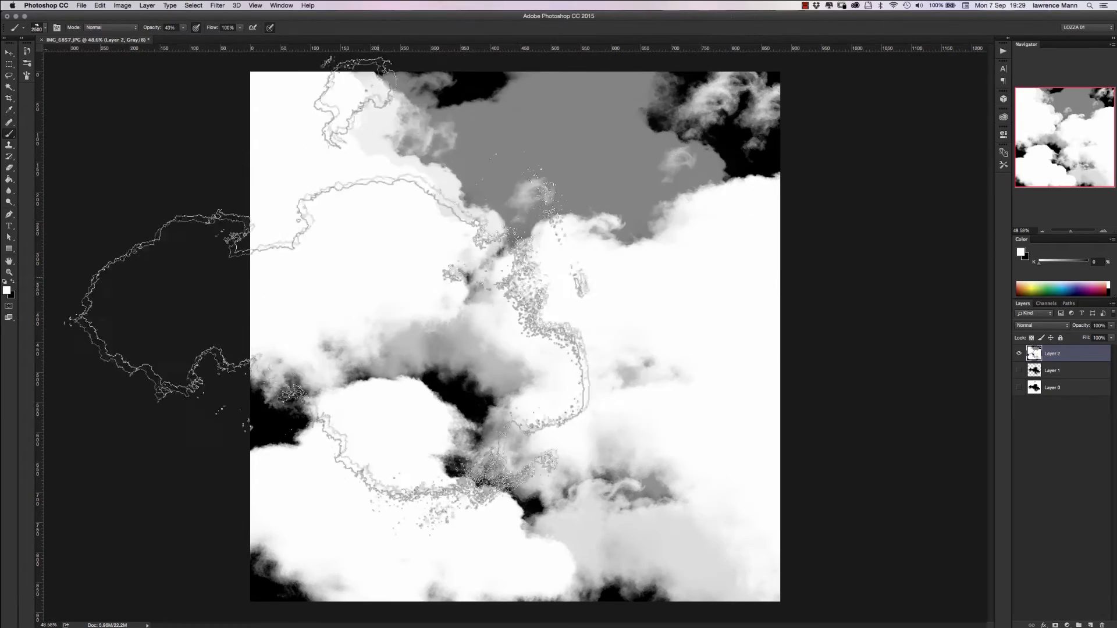
{"action": "left_click", "coordinate": [389, 368]}
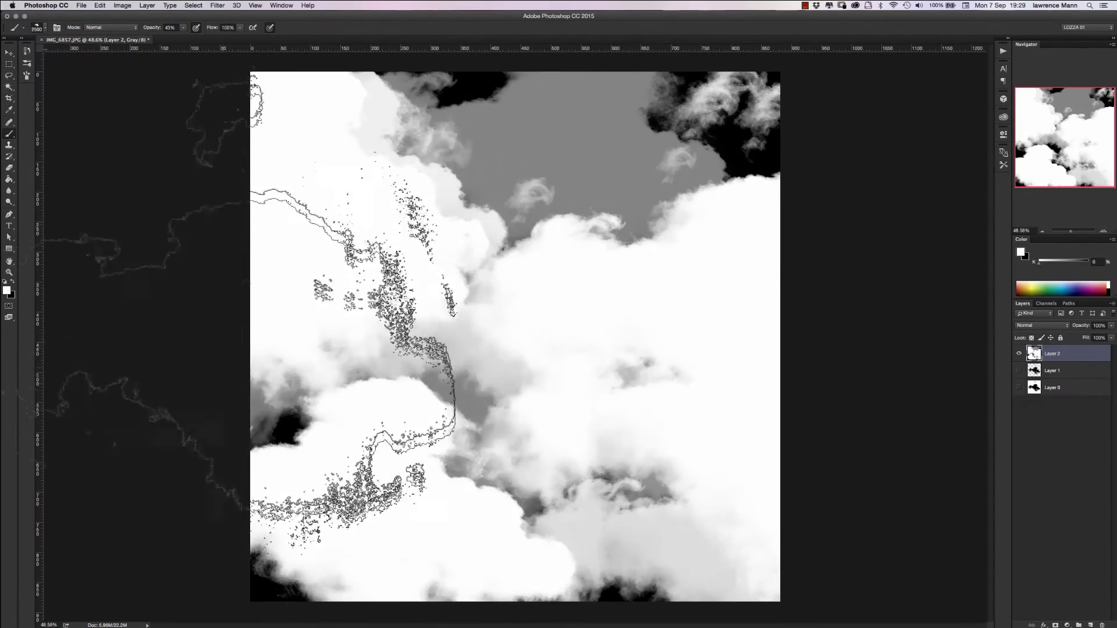
{"action": "left_click", "coordinate": [291, 233]}
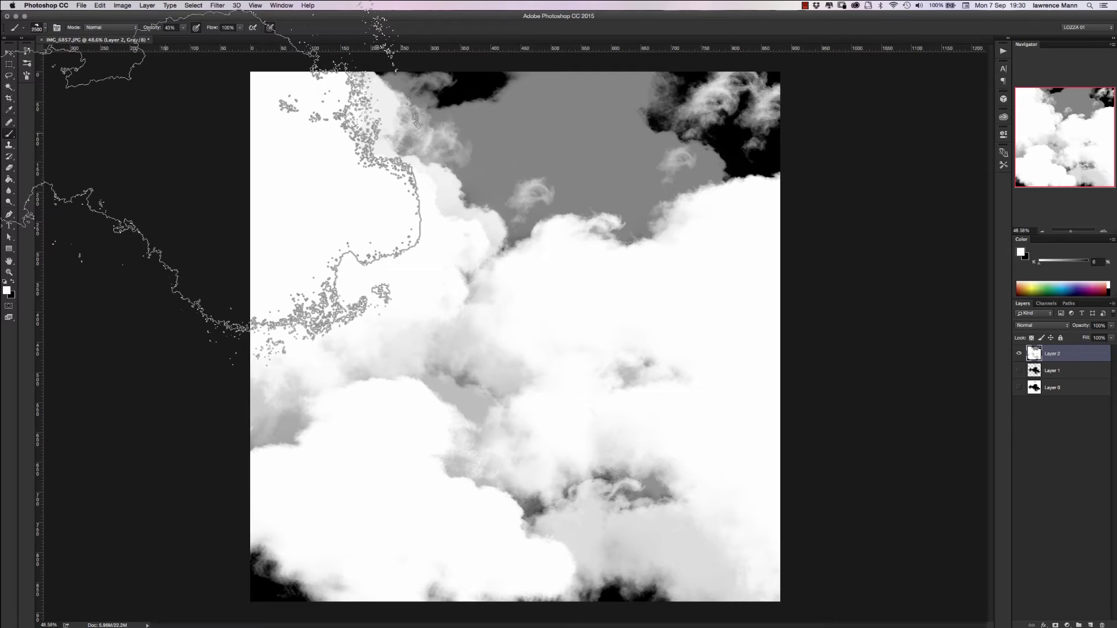
Hide Layer 2, add a new layer above it and fill it with black.
{"action": "left_click", "coordinate": [1018, 354]}
{"action": "left_click", "coordinate": [1090, 625]}
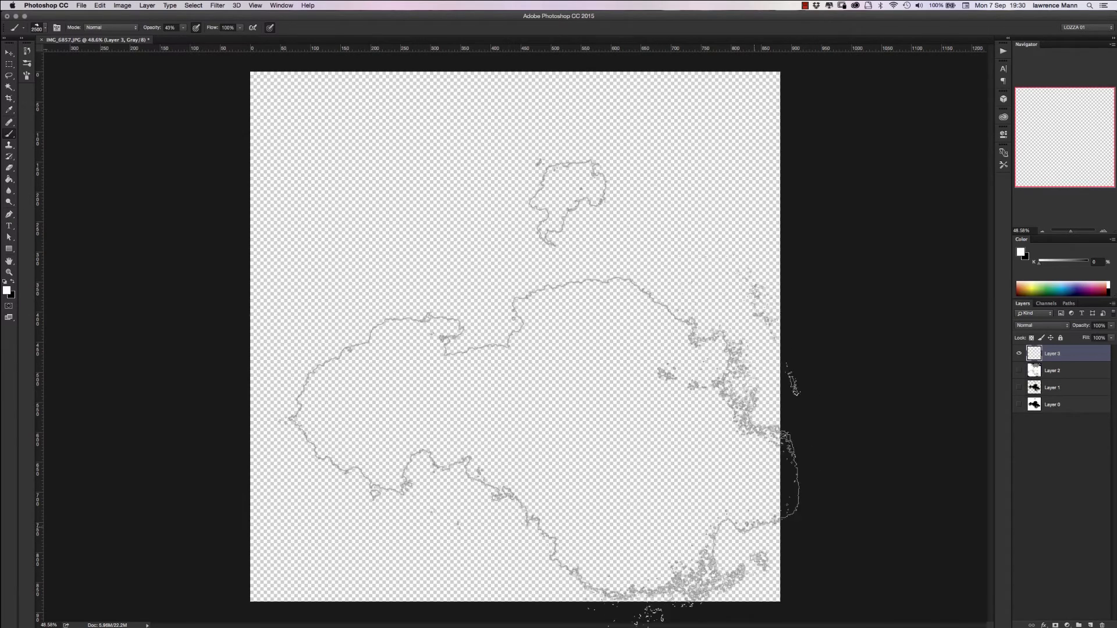
{"action": "left_click", "coordinate": [9, 179]}
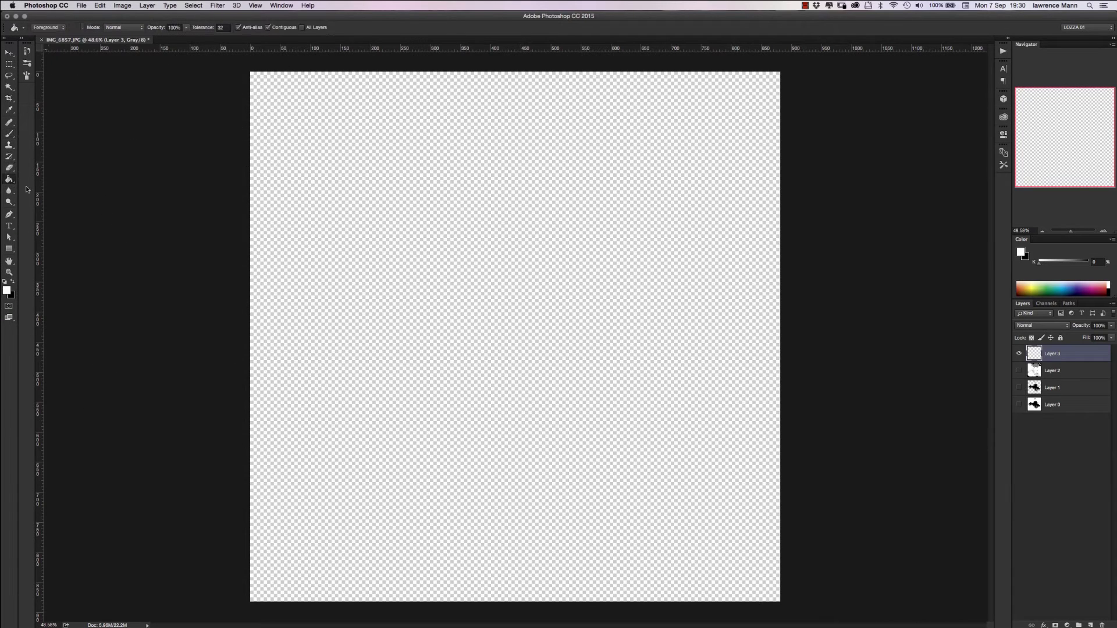
{"action": "left_click", "coordinate": [481, 356]}
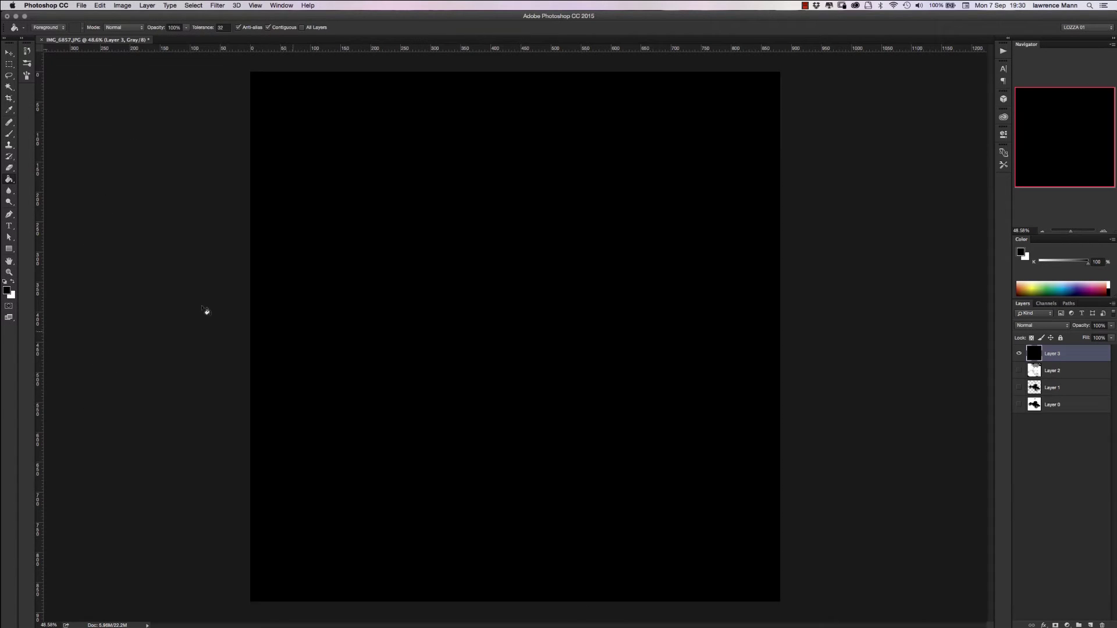
Stamp a single white cloud at the centre of the new black layer with the cloud brush.
{"action": "left_click", "coordinate": [9, 134]}
{"action": "left_click", "coordinate": [12, 282]}
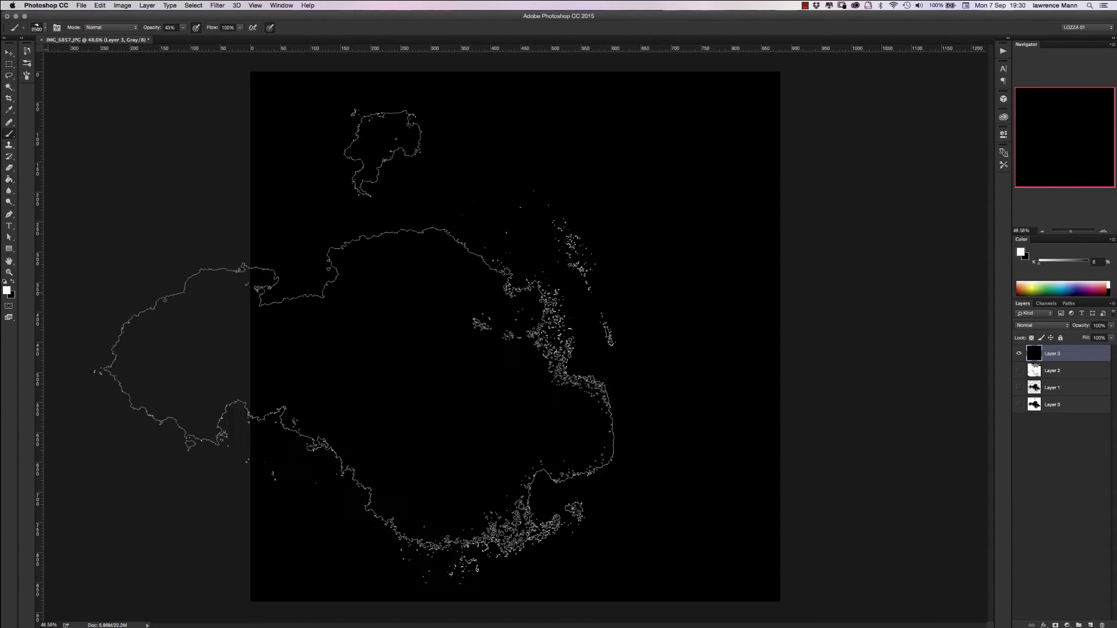
{"action": "left_click", "coordinate": [505, 323]}
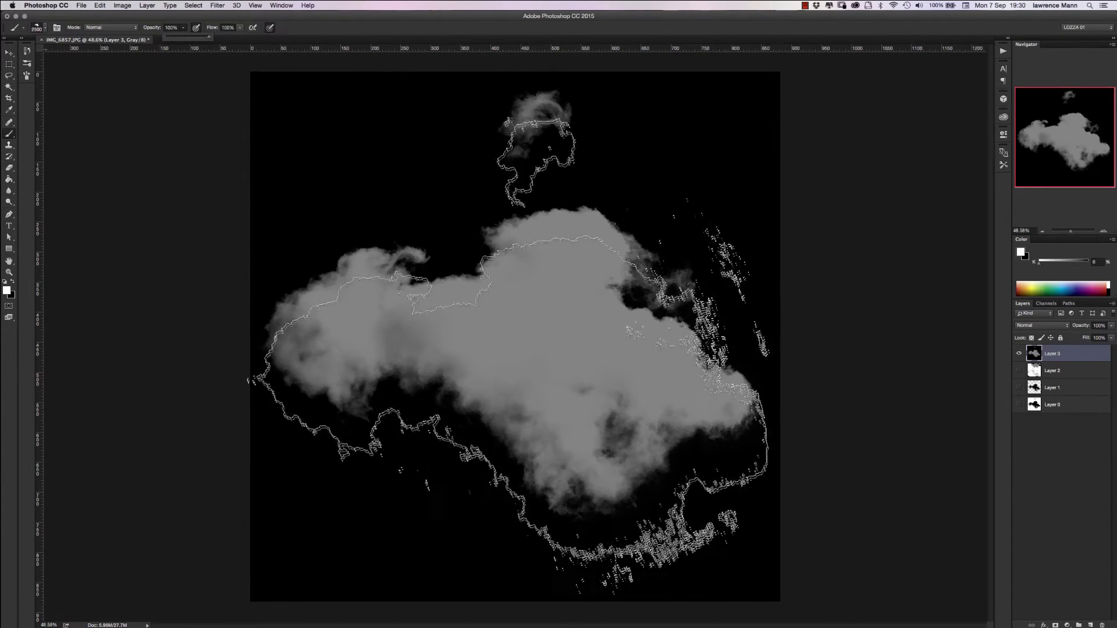
Stamp white clouds over the black layer at the centre, lower left, upper left, upper right, lower right and both side edges.
{"action": "left_click", "coordinate": [505, 323]}
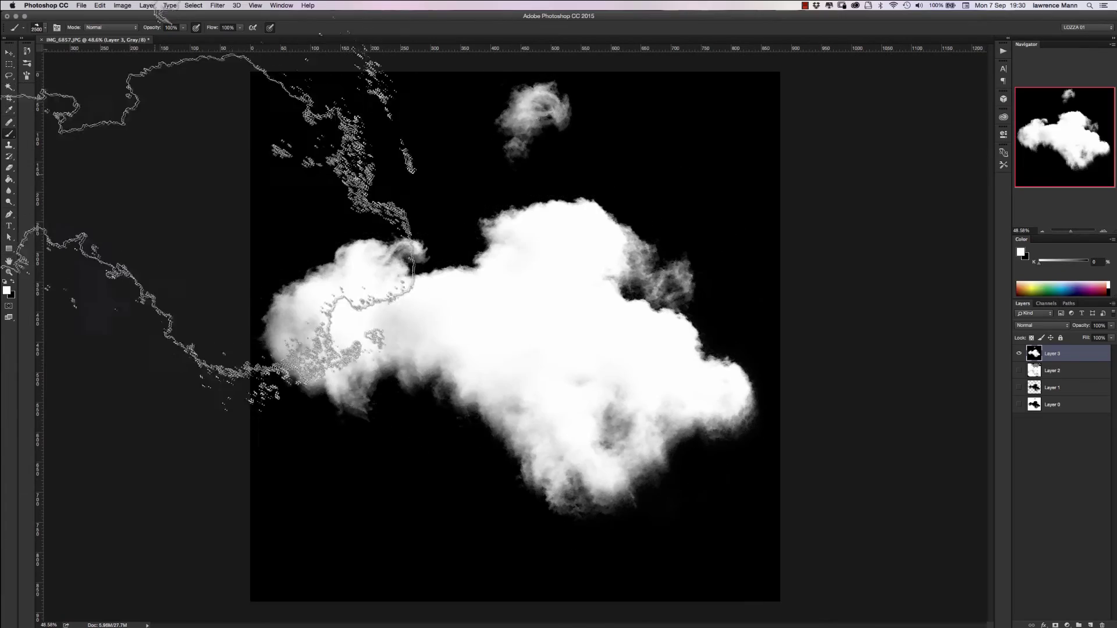
{"action": "left_click", "coordinate": [225, 545]}
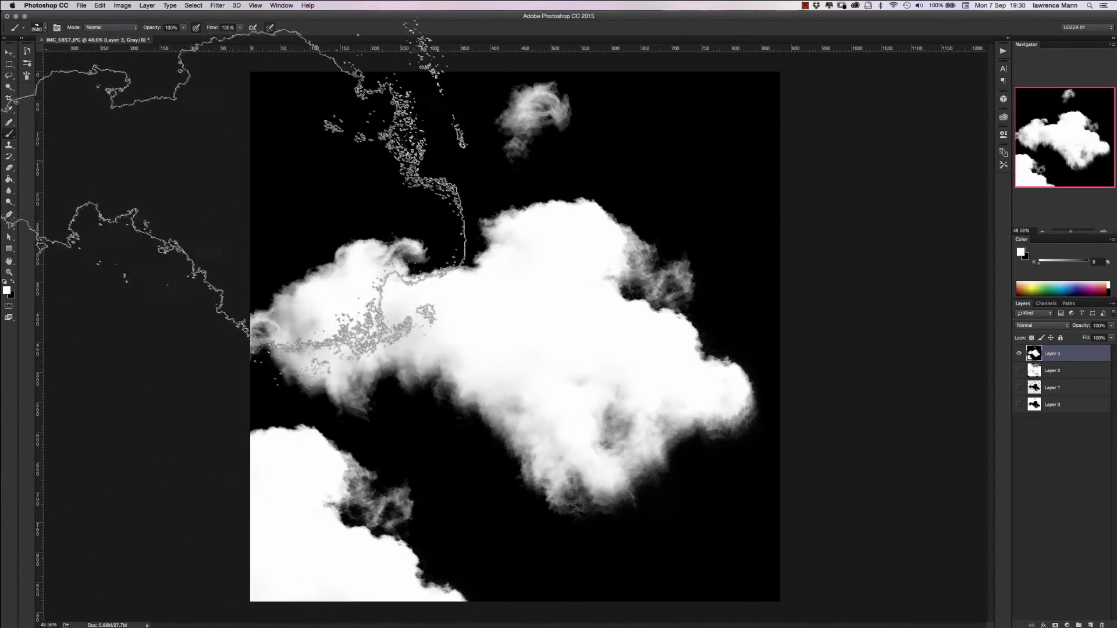
{"action": "left_click", "coordinate": [209, 137]}
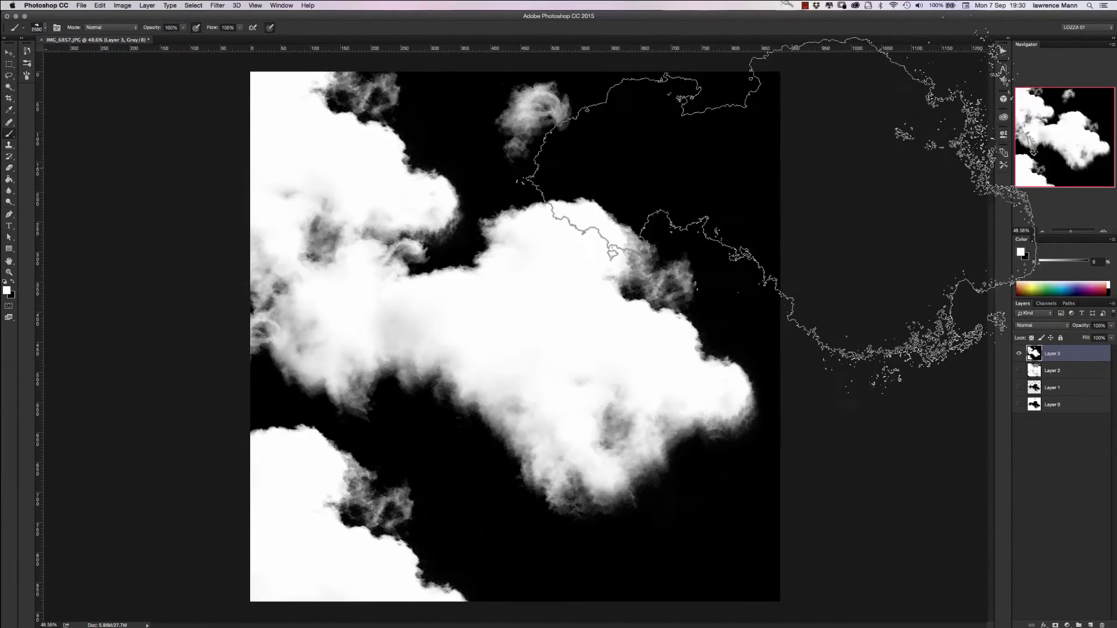
{"action": "left_click", "coordinate": [768, 215]}
{"action": "left_click", "coordinate": [730, 574]}
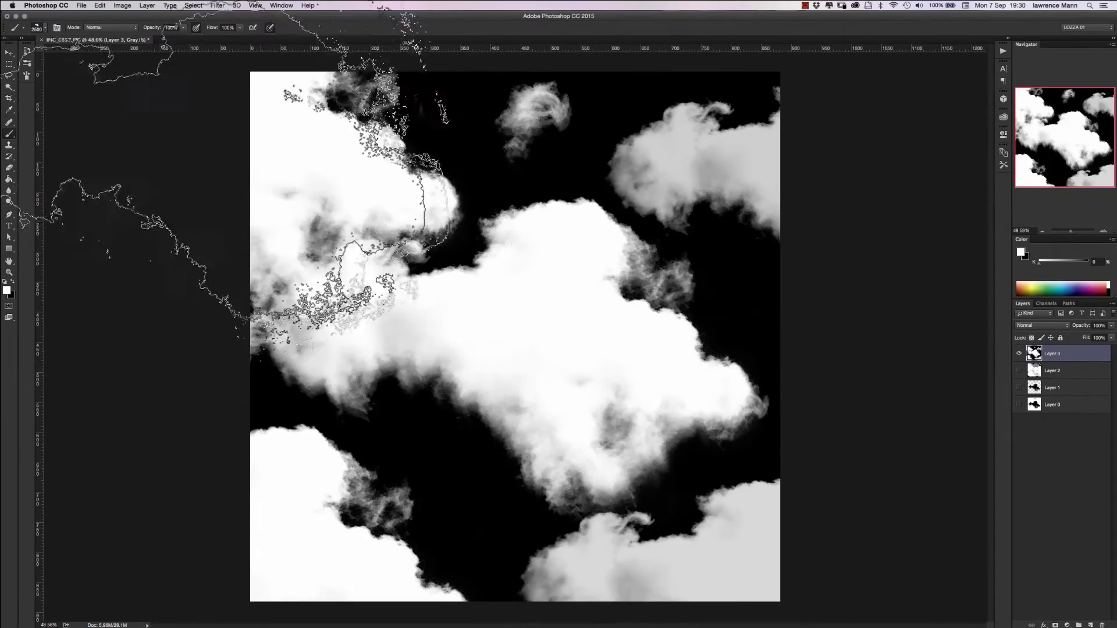
{"action": "left_click", "coordinate": [94, 309]}
{"action": "left_click", "coordinate": [765, 273]}
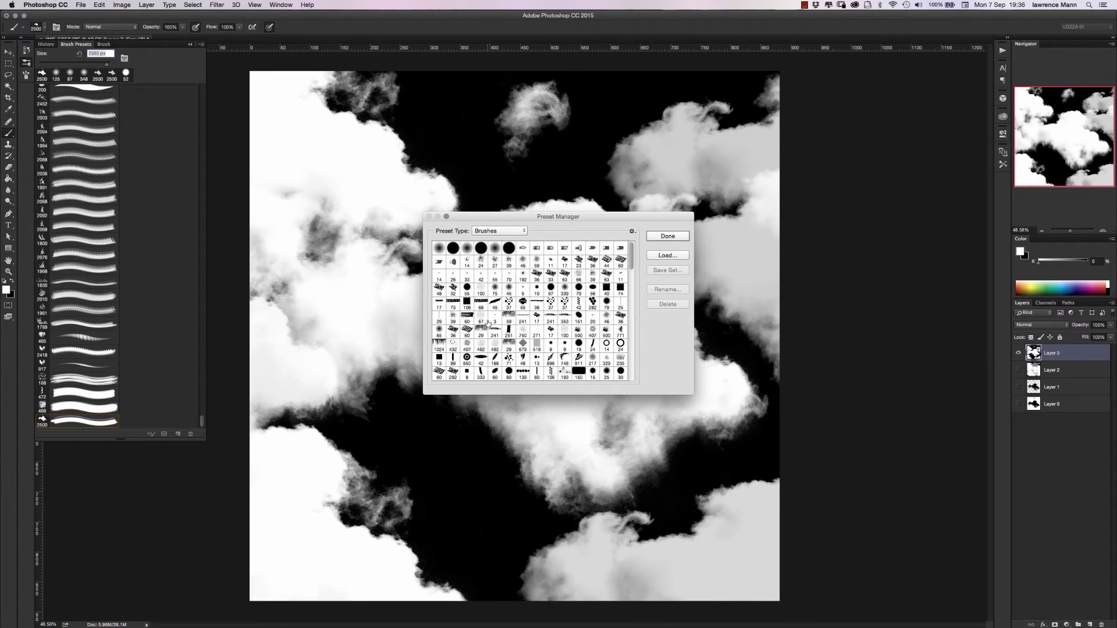
Save the 2500 px cloud brush from the end of the preset list as the brush set cloud7 in the Brushes folder.
{"action": "left_click_drag", "start_coordinate": [630, 371], "coordinate": [631, 384]}
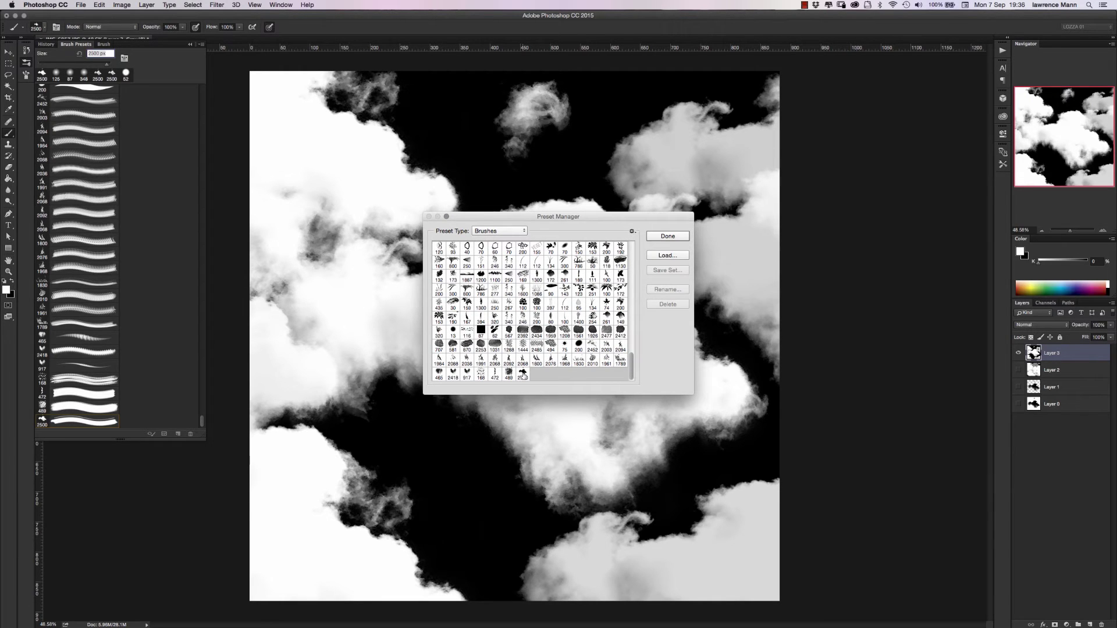
{"action": "left_click", "coordinate": [523, 374]}
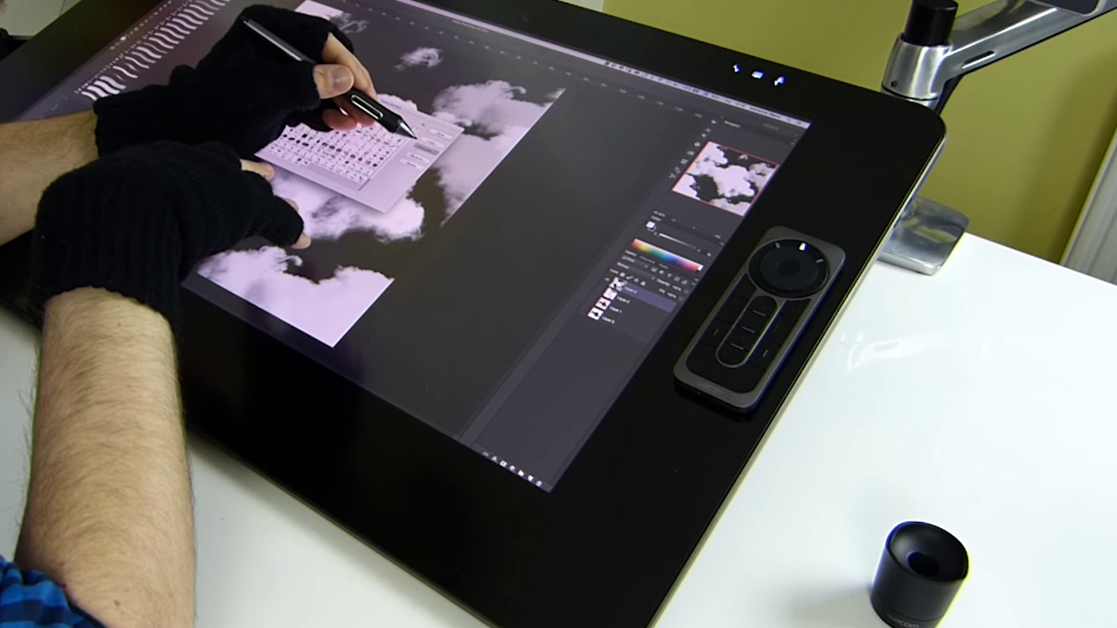
{"action": "left_click", "coordinate": [415, 137]}
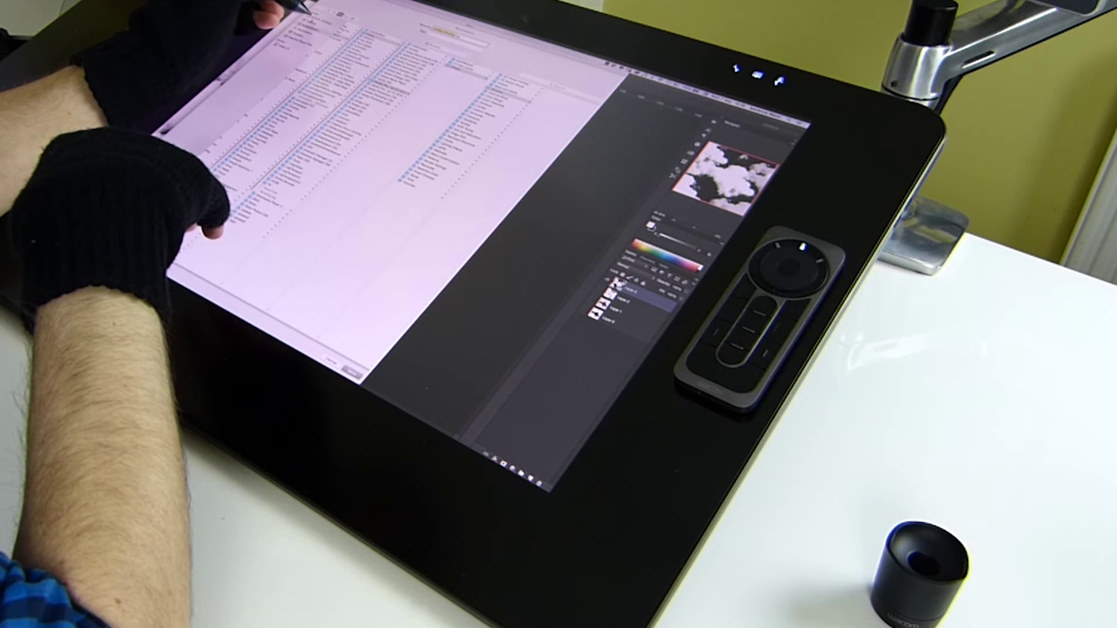
{"action": "left_click", "coordinate": [310, 23]}
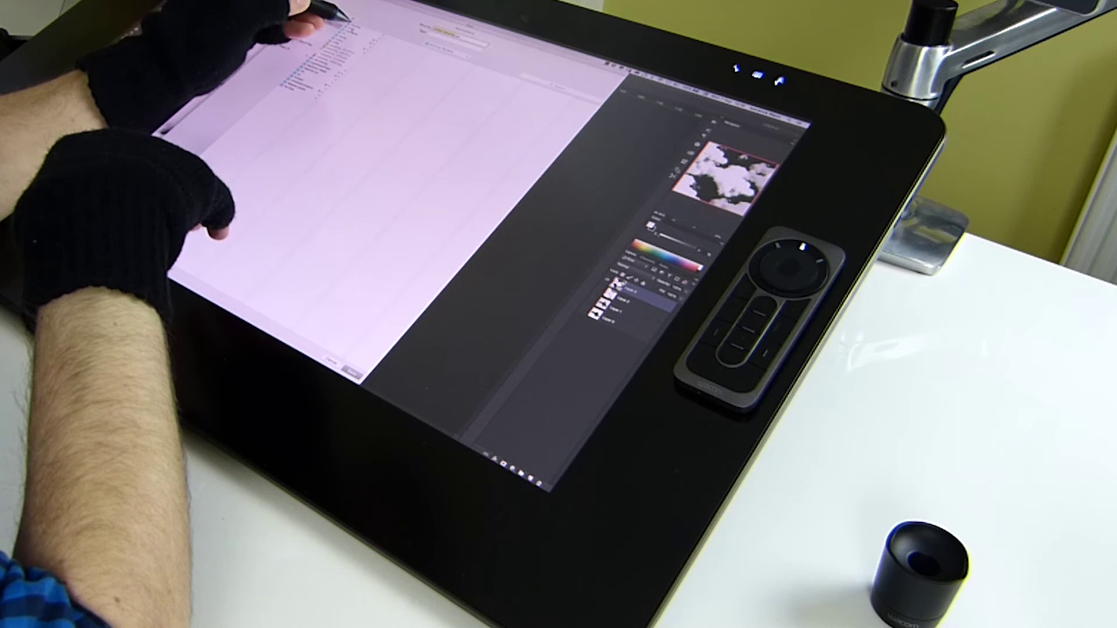
{"action": "left_click", "coordinate": [353, 27]}
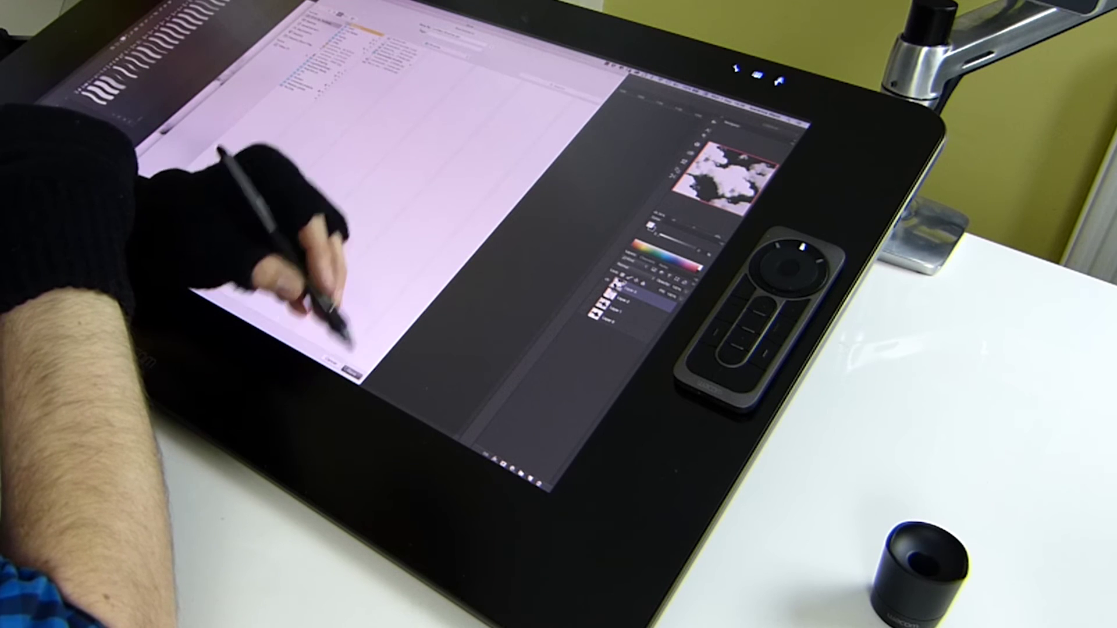
{"action": "left_click_drag", "start_coordinate": [457, 36], "coordinate": [433, 29]}
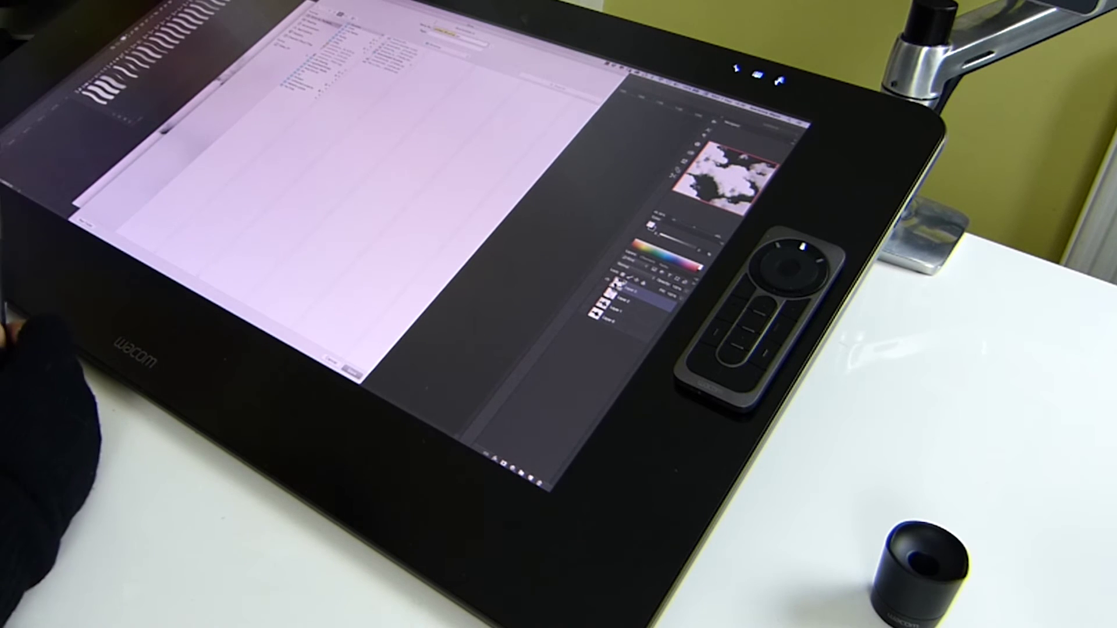
{"action": "type", "text": "cloud"}
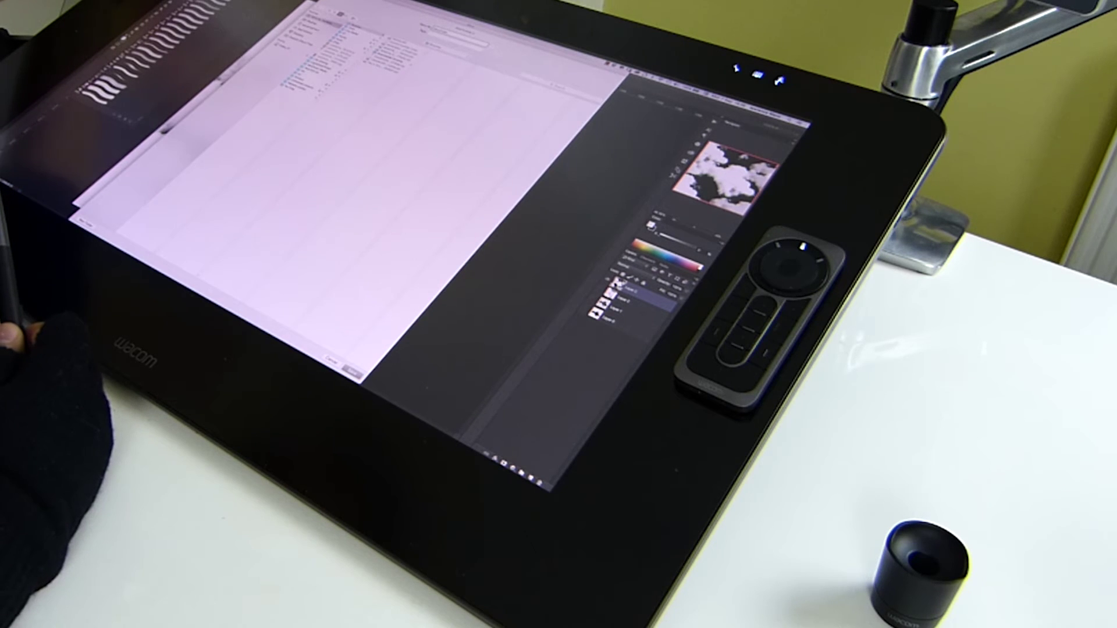
{"action": "key", "text": "Return"}
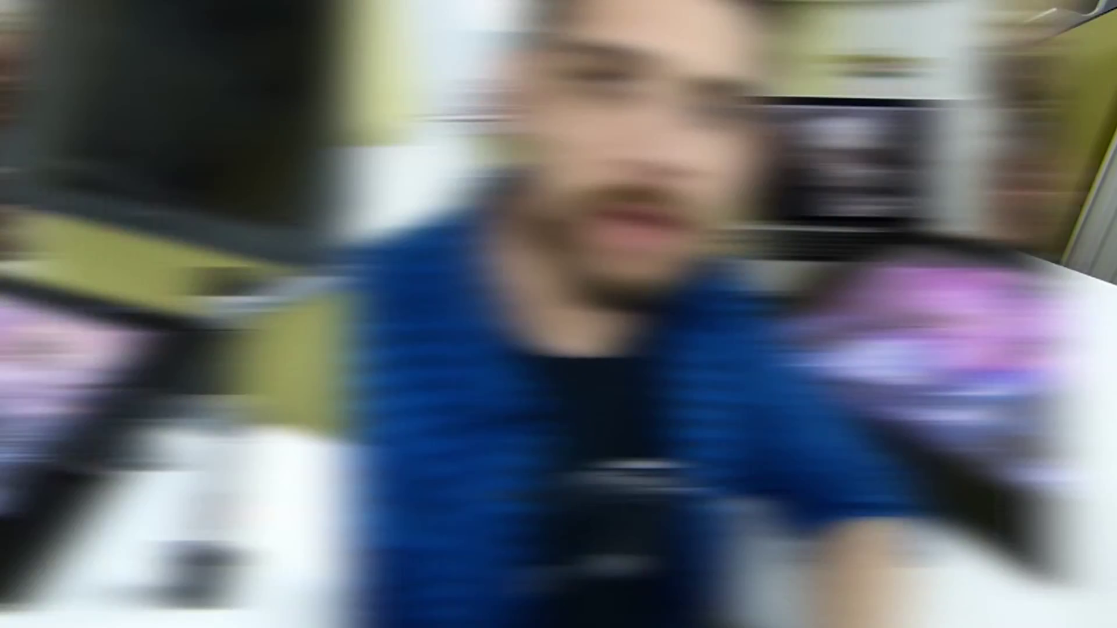
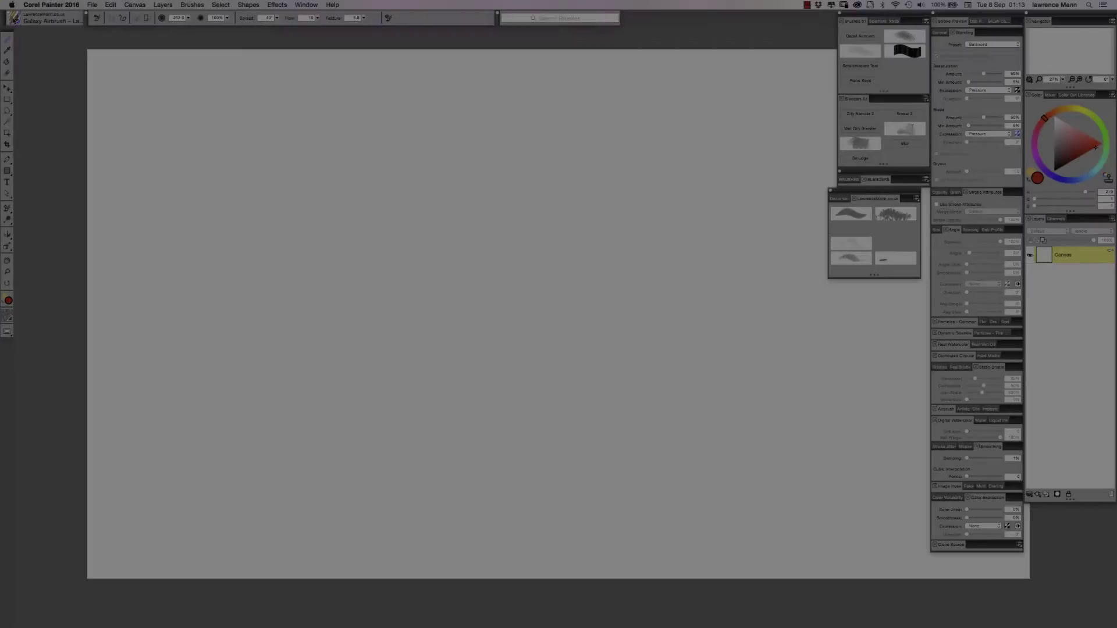
Switch to Corel Painter 2016 and import cloud7.abr as Photoshop brush stamps into a new brush category named cloud7.
{"action": "left_click", "coordinate": [14, 19]}
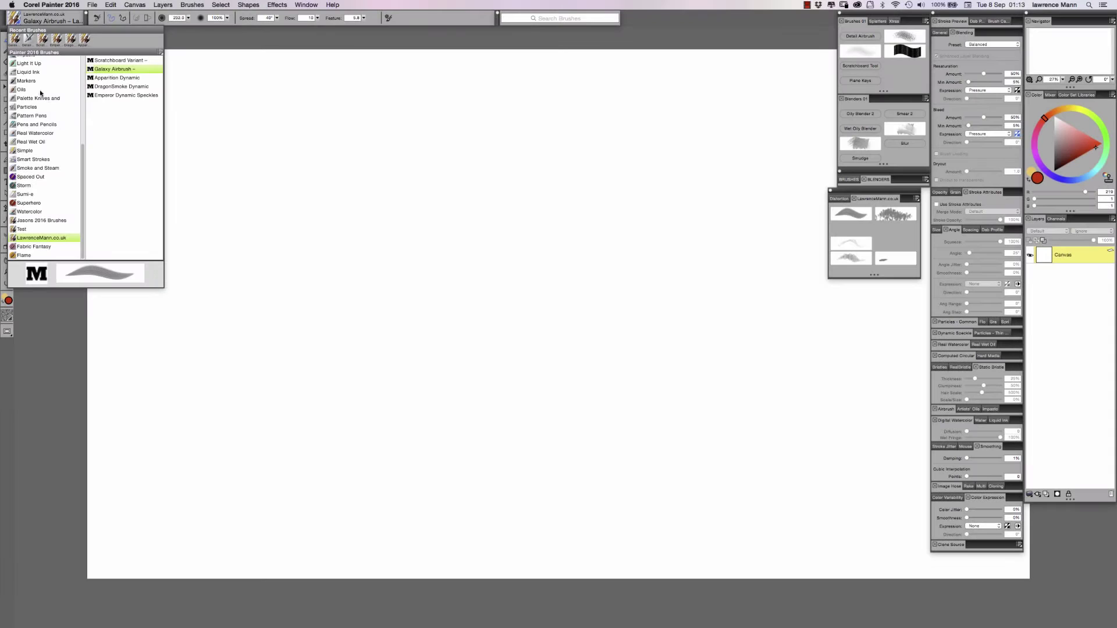
{"action": "left_click", "coordinate": [161, 52]}
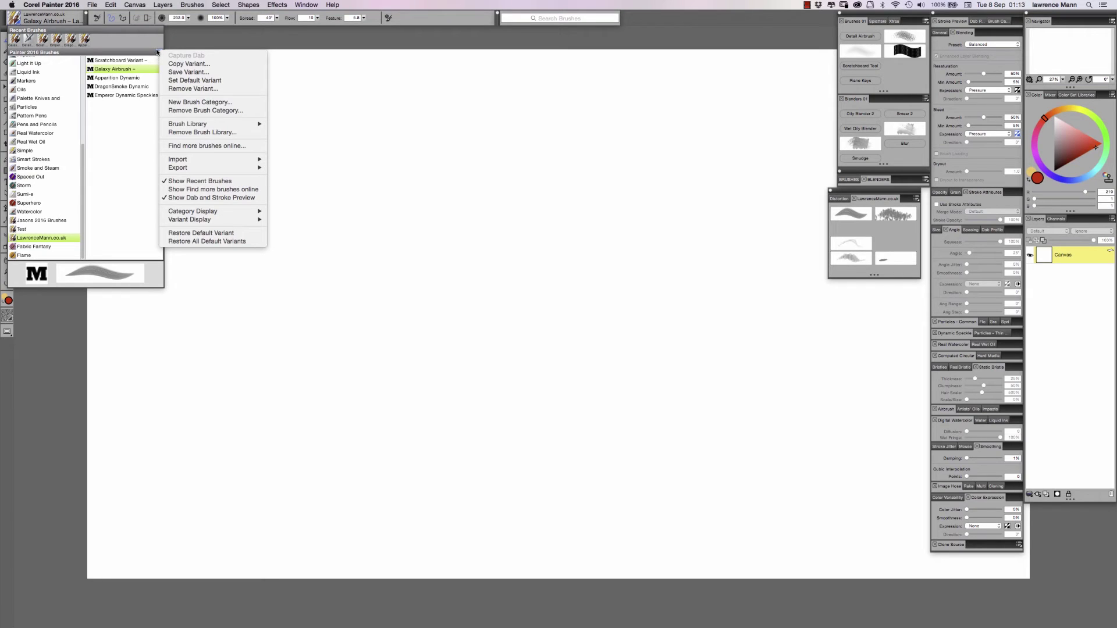
{"action": "mouse_move", "coordinate": [204, 163]}
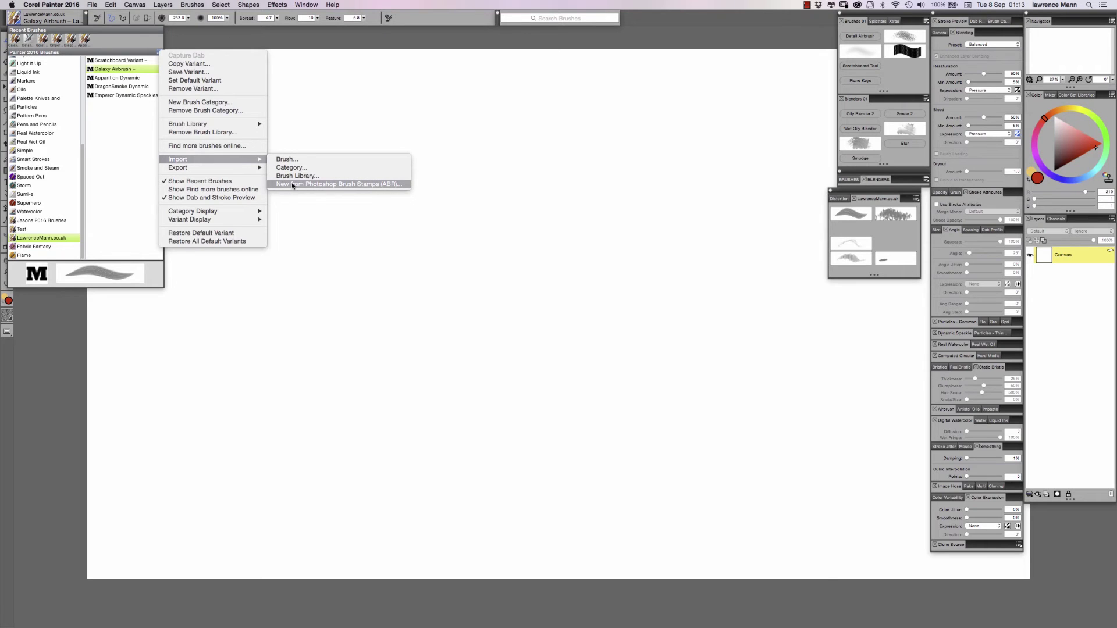
{"action": "left_click", "coordinate": [363, 184]}
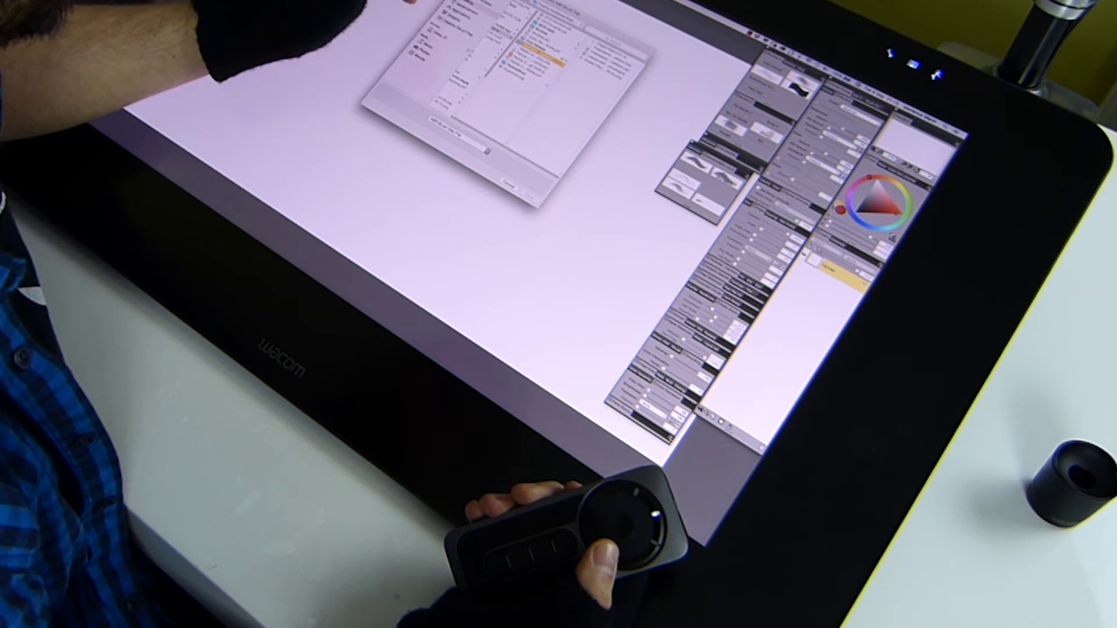
{"action": "left_click", "coordinate": [464, 6]}
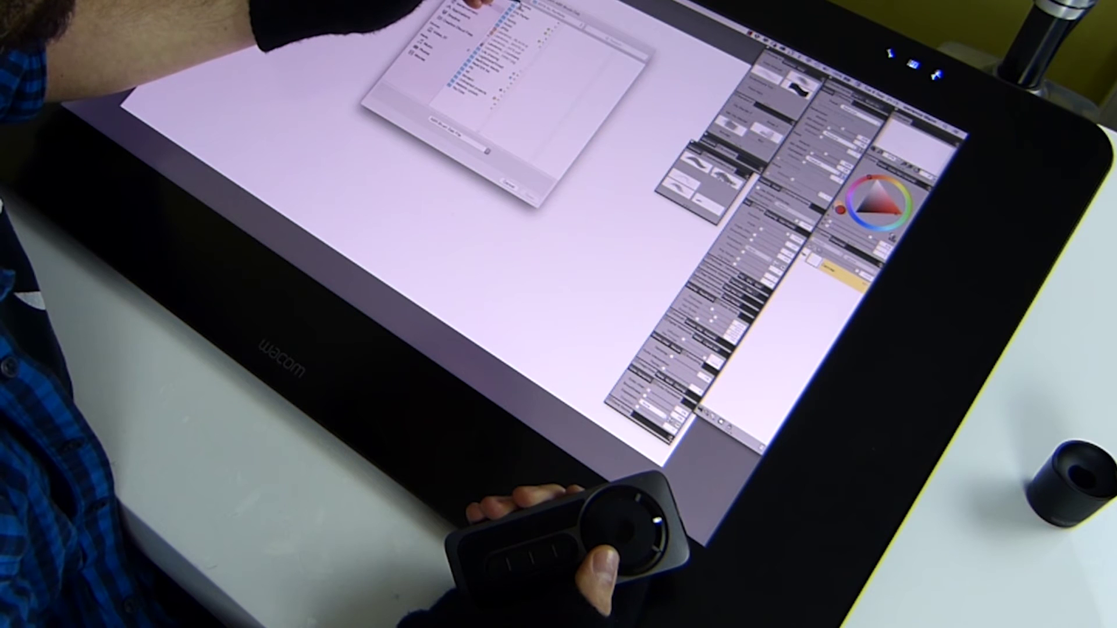
{"action": "left_click", "coordinate": [521, 8]}
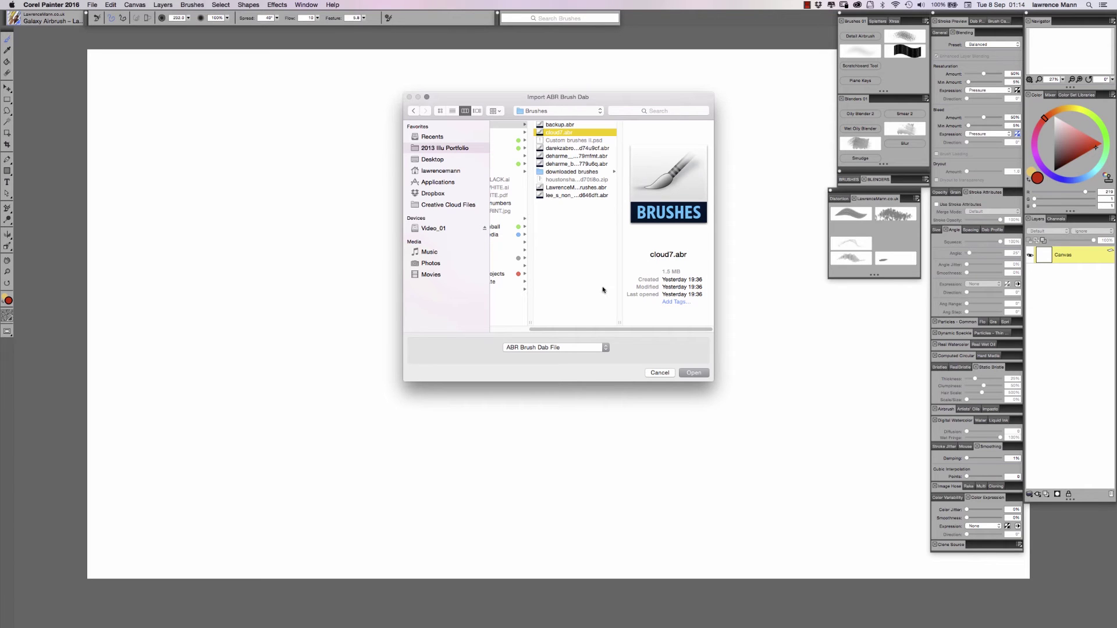
{"action": "left_click", "coordinate": [697, 377]}
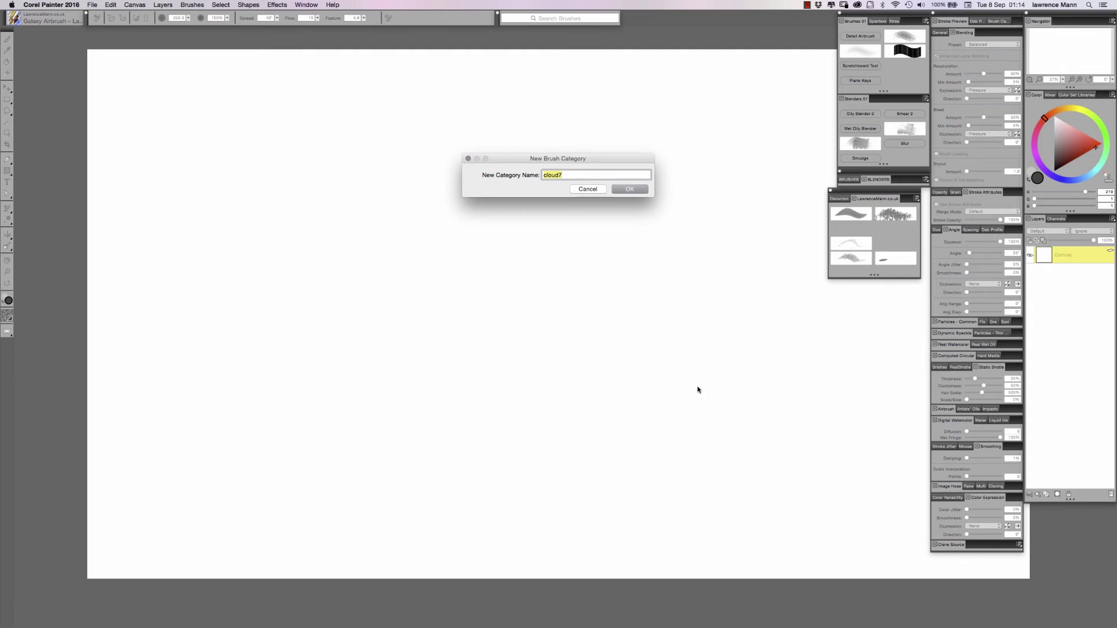
{"action": "left_click", "coordinate": [623, 190]}
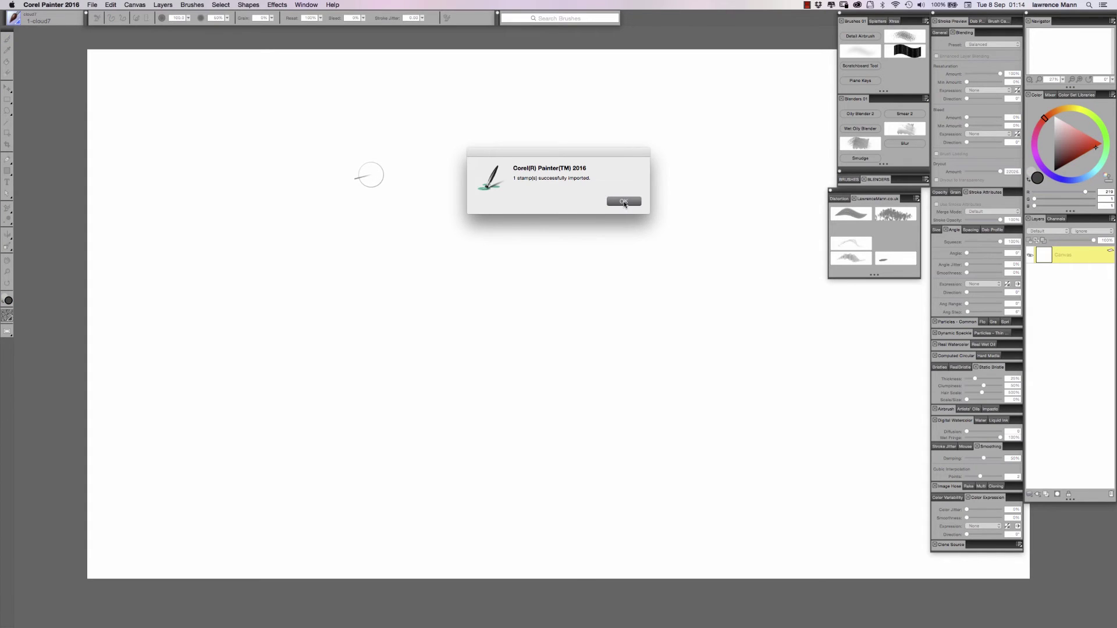
{"action": "left_click", "coordinate": [623, 202]}
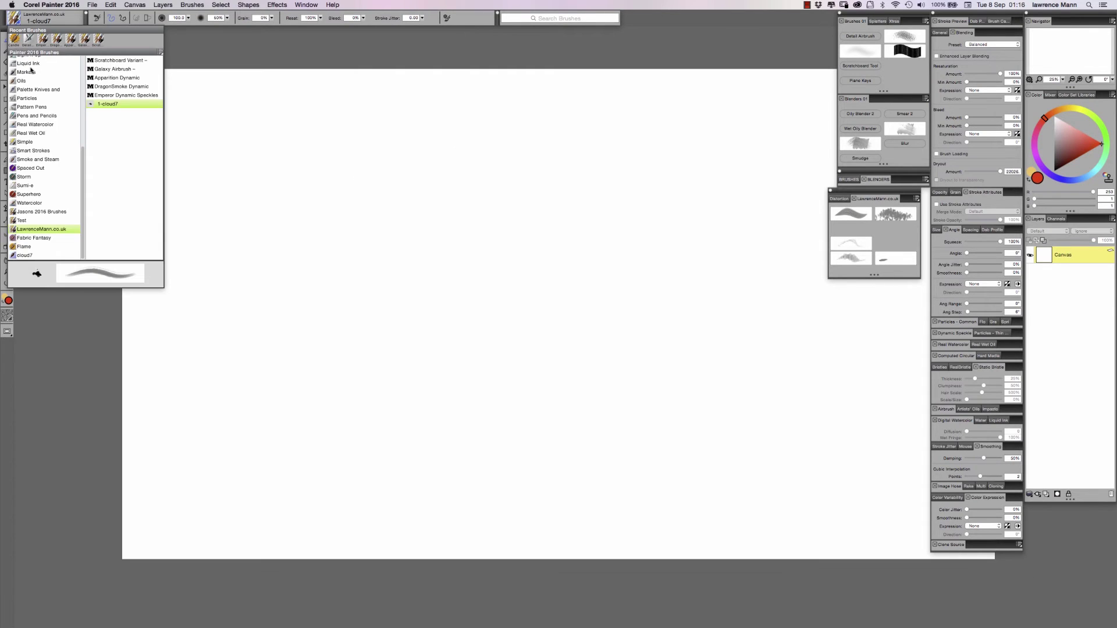
Select the 1-cloud7 brush variant, test it with one winding red stroke on the canvas and undo the stroke.
{"action": "left_click", "coordinate": [108, 105]}
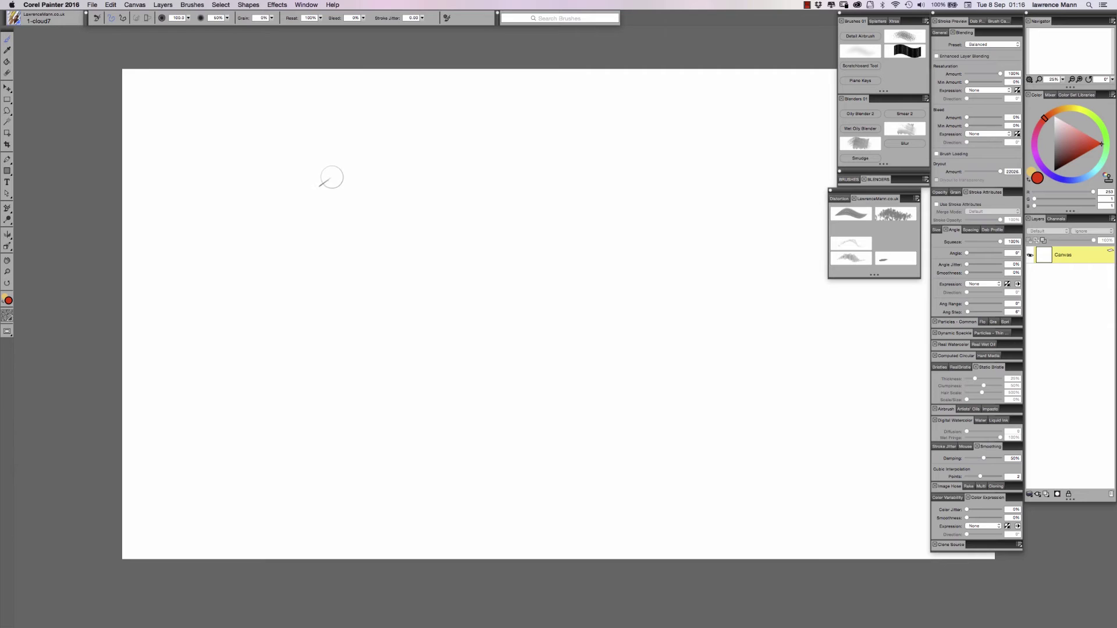
{"action": "mouse_move", "coordinate": [588, 323]}
{"action": "left_mouse_down"}
{"action": "mouse_move", "coordinate": [487, 237]}
{"action": "mouse_move", "coordinate": [432, 420]}
{"action": "mouse_move", "coordinate": [327, 265]}
{"action": "mouse_move", "coordinate": [391, 283]}
{"action": "mouse_move", "coordinate": [470, 167]}
{"action": "mouse_move", "coordinate": [656, 277]}
{"action": "mouse_move", "coordinate": [584, 396]}
{"action": "mouse_move", "coordinate": [472, 408]}
{"action": "left_mouse_up"}
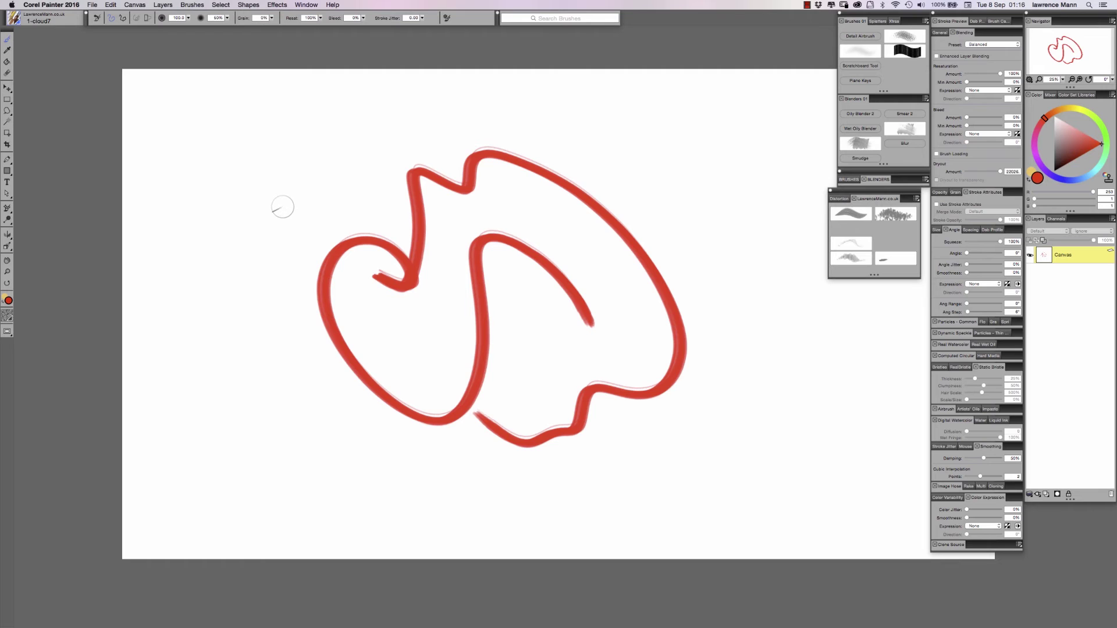
{"action": "scroll", "coordinate": [281, 207], "scroll_direction": "down", "scroll_amount": 3}
{"action": "scroll", "coordinate": [282, 206], "scroll_direction": "up", "scroll_amount": 2}
{"action": "scroll", "coordinate": [281, 206], "scroll_direction": "down", "scroll_amount": 3}
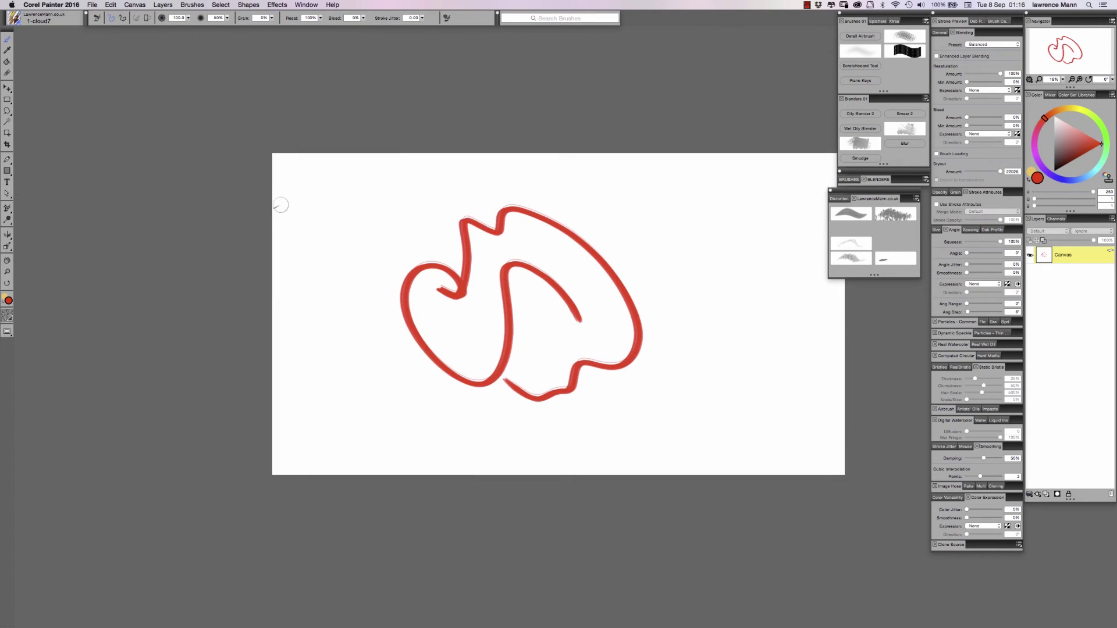
{"action": "key", "text": "super+z"}
{"action": "key", "text": "super+0"}
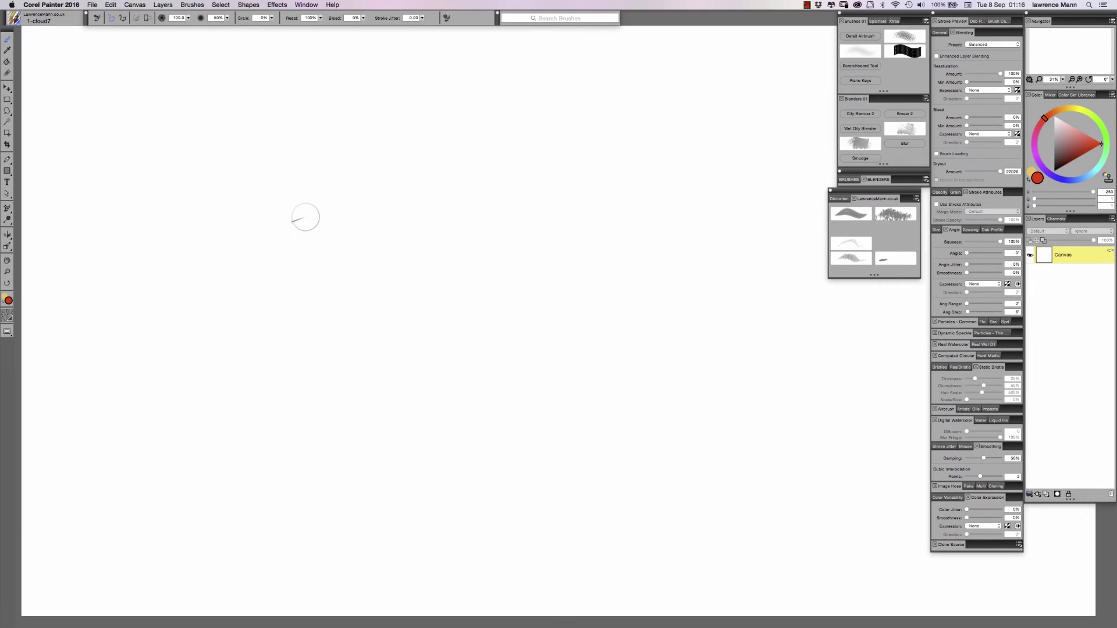
Raise the brush's dab spacing to about 160% and test it with a looping red stroke, undoing the stroke.
{"action": "mouse_move", "coordinate": [944, 15]}
{"action": "left_mouse_down"}
{"action": "mouse_move", "coordinate": [344, 95]}
{"action": "mouse_move", "coordinate": [92, 36]}
{"action": "left_mouse_up"}
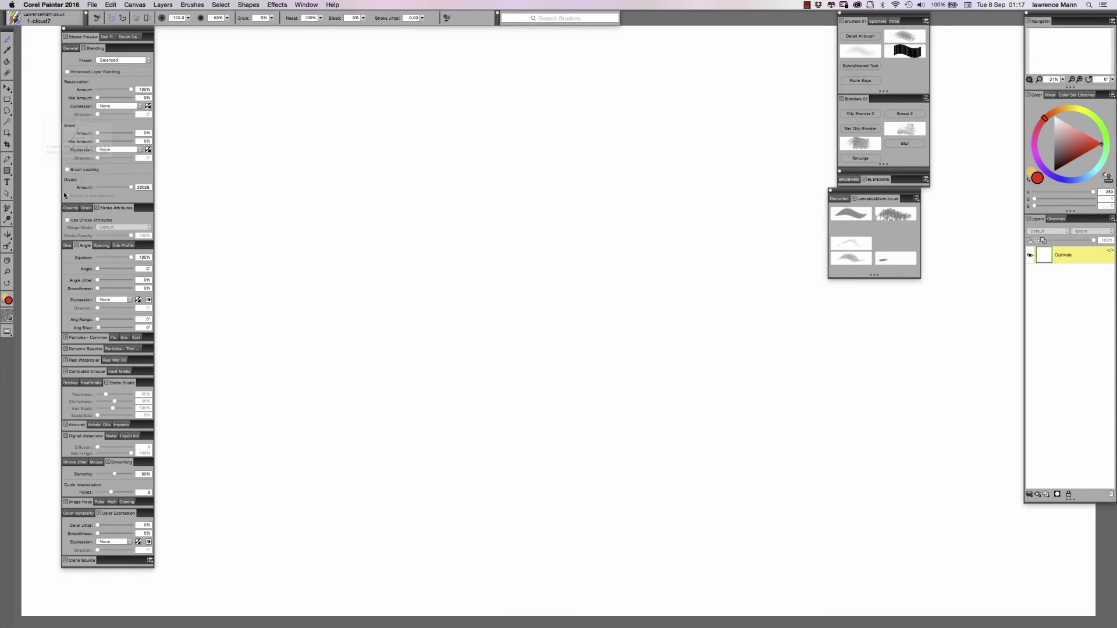
{"action": "left_click", "coordinate": [99, 245]}
{"action": "left_click_drag", "start_coordinate": [99, 257], "coordinate": [121, 260]}
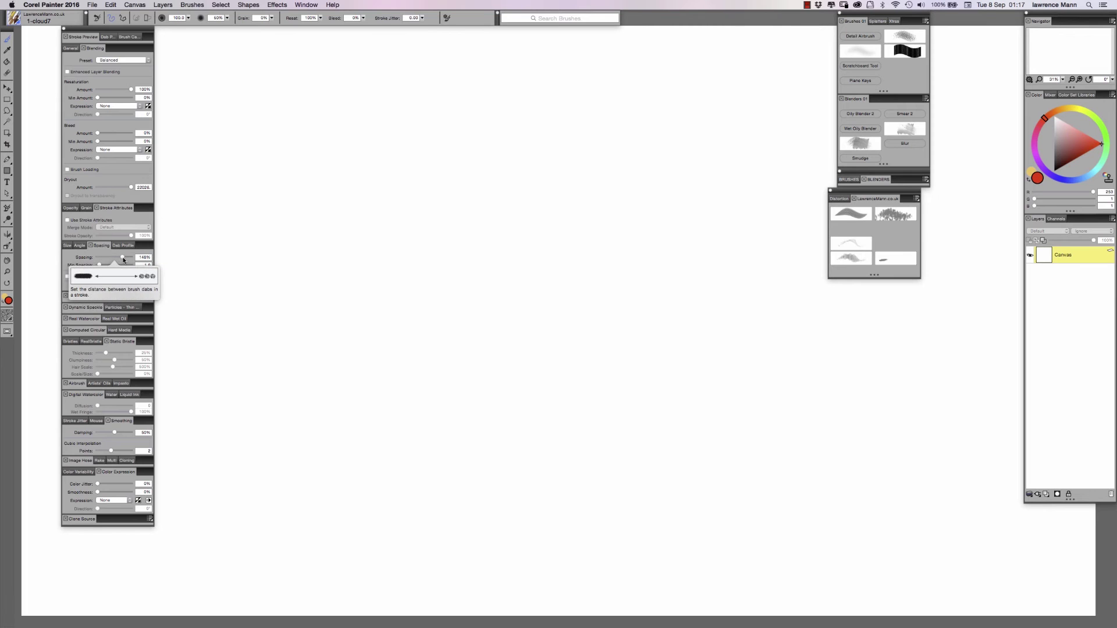
{"action": "mouse_move", "coordinate": [308, 188]}
{"action": "left_mouse_down"}
{"action": "mouse_move", "coordinate": [479, 247]}
{"action": "mouse_move", "coordinate": [554, 375]}
{"action": "mouse_move", "coordinate": [448, 358]}
{"action": "mouse_move", "coordinate": [313, 274]}
{"action": "mouse_move", "coordinate": [248, 308]}
{"action": "mouse_move", "coordinate": [301, 363]}
{"action": "mouse_move", "coordinate": [427, 417]}
{"action": "mouse_move", "coordinate": [369, 446]}
{"action": "mouse_move", "coordinate": [272, 434]}
{"action": "mouse_move", "coordinate": [228, 370]}
{"action": "mouse_move", "coordinate": [269, 399]}
{"action": "mouse_move", "coordinate": [317, 373]}
{"action": "mouse_move", "coordinate": [478, 521]}
{"action": "left_mouse_up"}
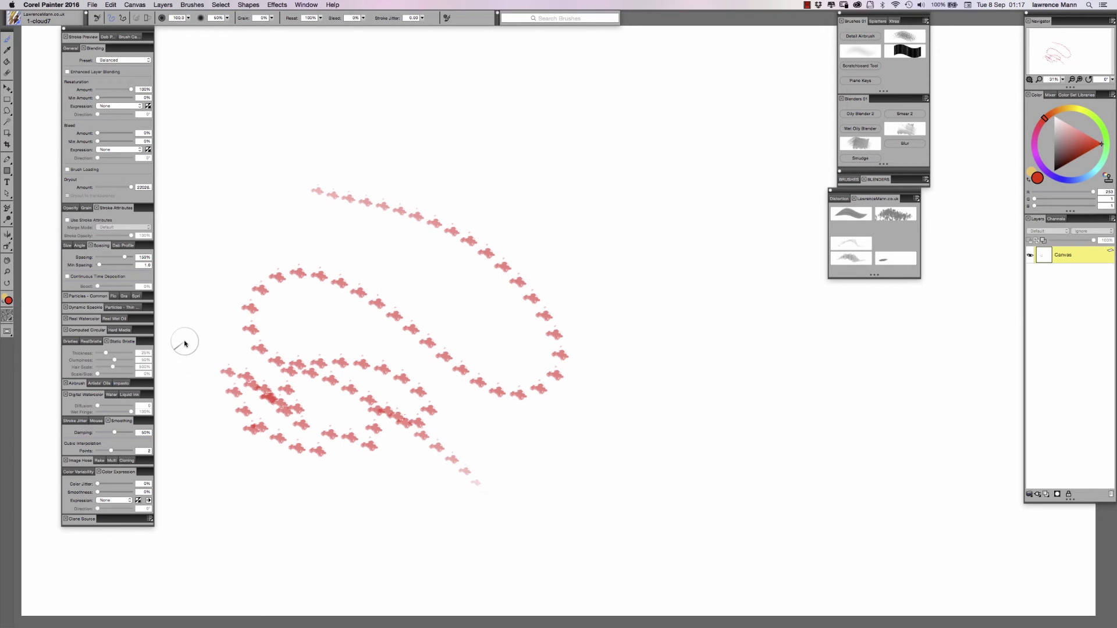
{"action": "key", "text": "super+z"}
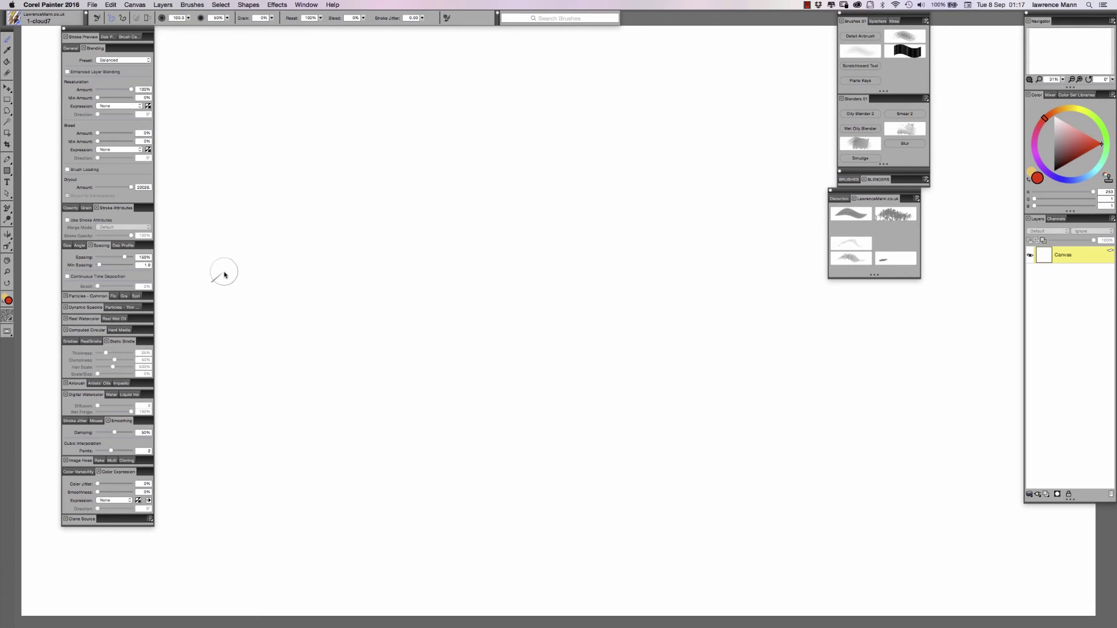
Enlarge the cloud brush to about 944 px and test it with six separate red stamps, clearing them from the canvas.
{"action": "mouse_move", "coordinate": [297, 259]}
{"action": "left_mouse_down"}
{"action": "mouse_move", "coordinate": [333, 333]}
{"action": "mouse_move", "coordinate": [329, 323]}
{"action": "left_mouse_up"}
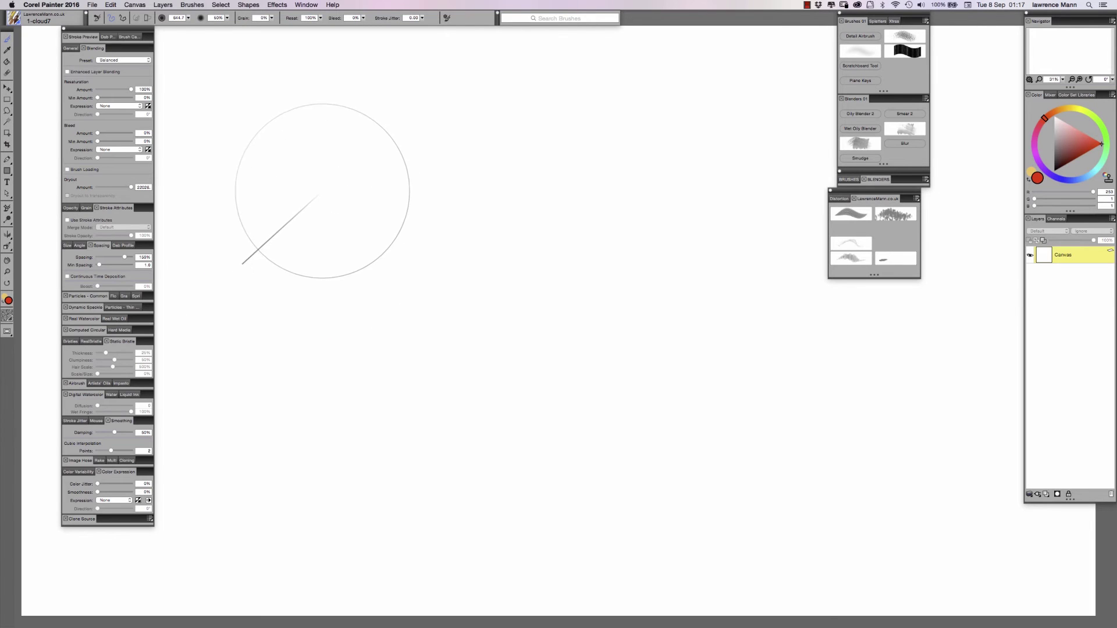
{"action": "left_click", "coordinate": [376, 240]}
{"action": "left_click", "coordinate": [477, 335]}
{"action": "left_click", "coordinate": [576, 428]}
{"action": "left_click", "coordinate": [476, 460]}
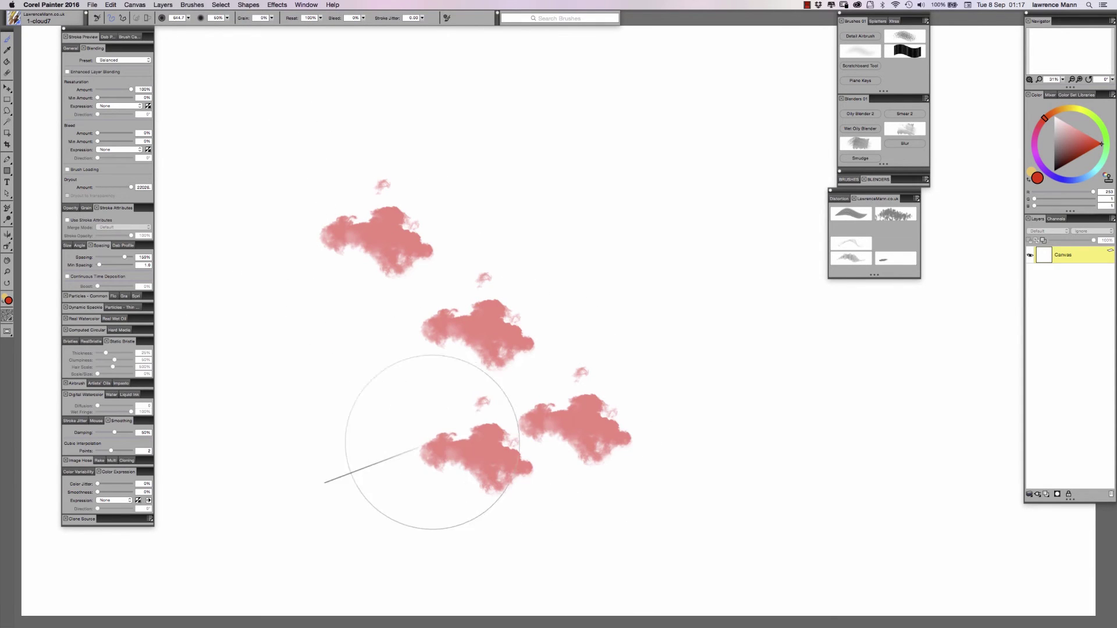
{"action": "left_click", "coordinate": [343, 424]}
{"action": "left_click", "coordinate": [270, 312]}
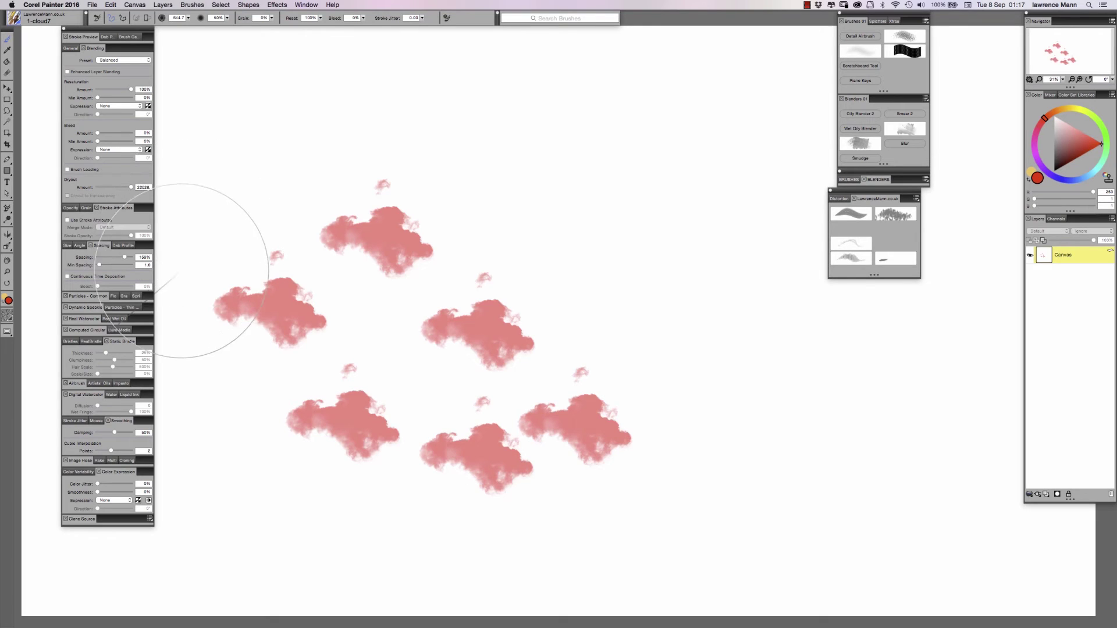
{"action": "key", "text": "BackSpace"}
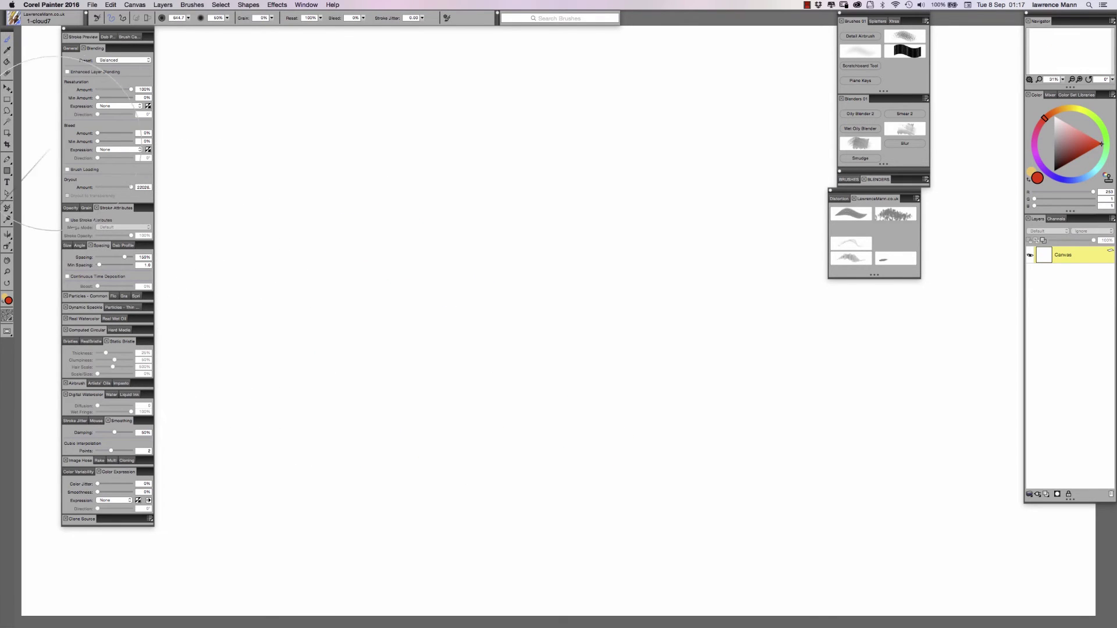
Fill the whole canvas with black, switch the main colour to white and return to the cloud brush.
{"action": "left_click", "coordinate": [7, 63]}
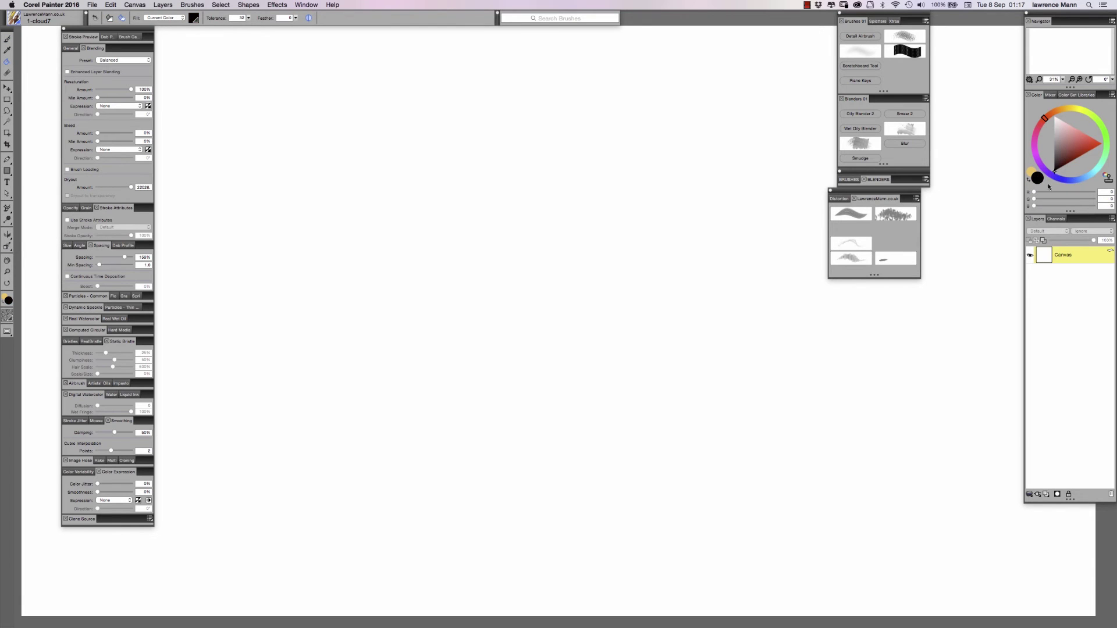
{"action": "left_click", "coordinate": [369, 303]}
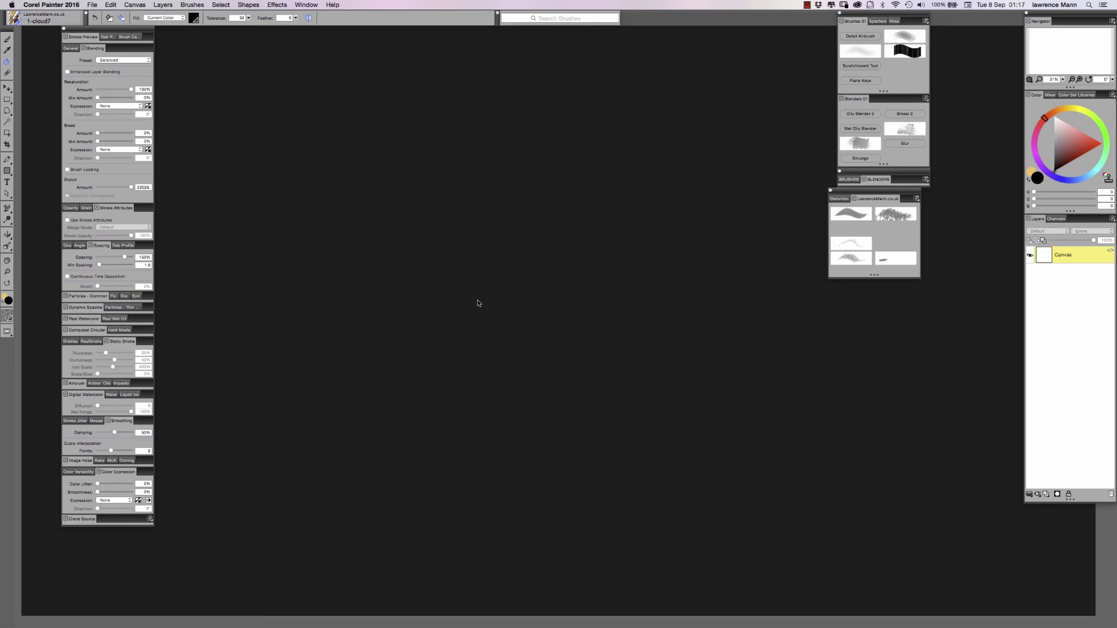
{"action": "left_click", "coordinate": [1058, 130]}
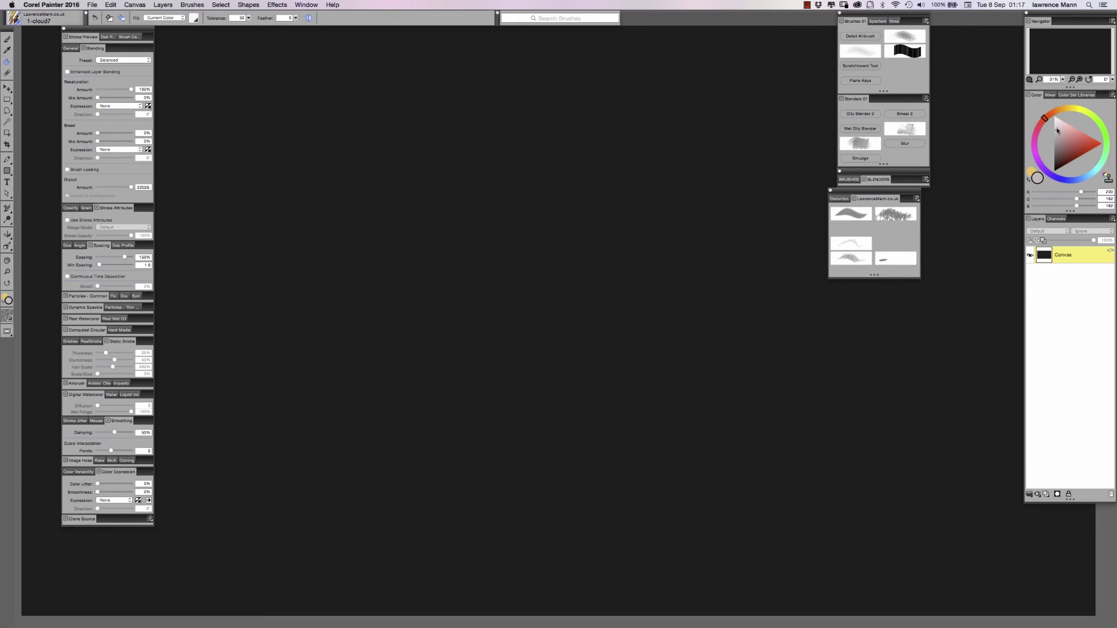
{"action": "left_click", "coordinate": [8, 40]}
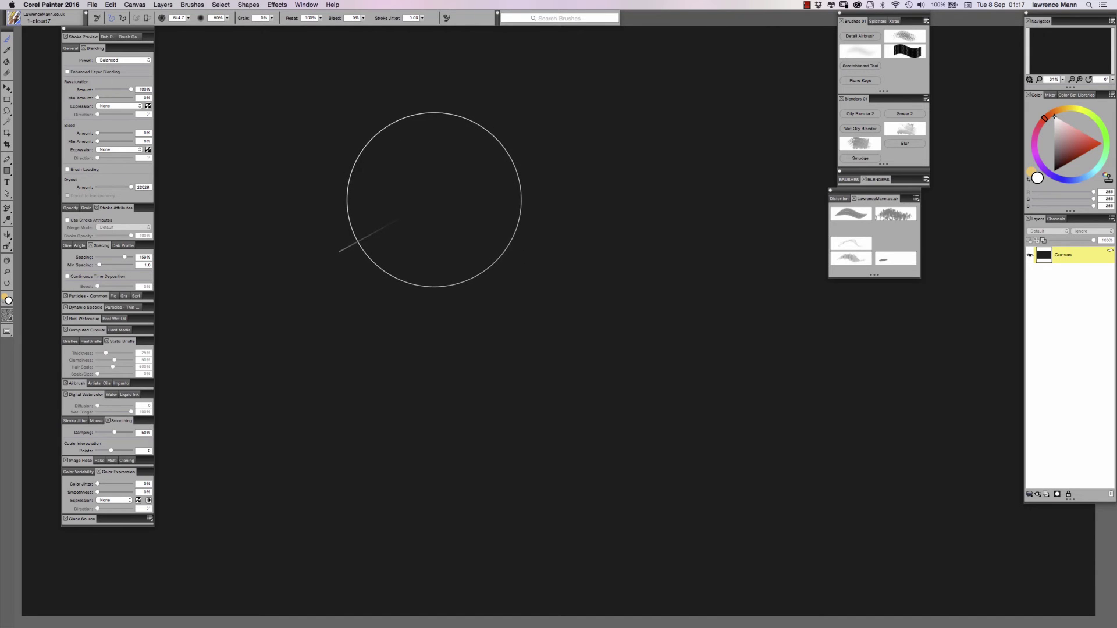
Test the brush with two white stamps, raise its opacity to 100% and undo both stamps.
{"action": "left_click", "coordinate": [469, 268]}
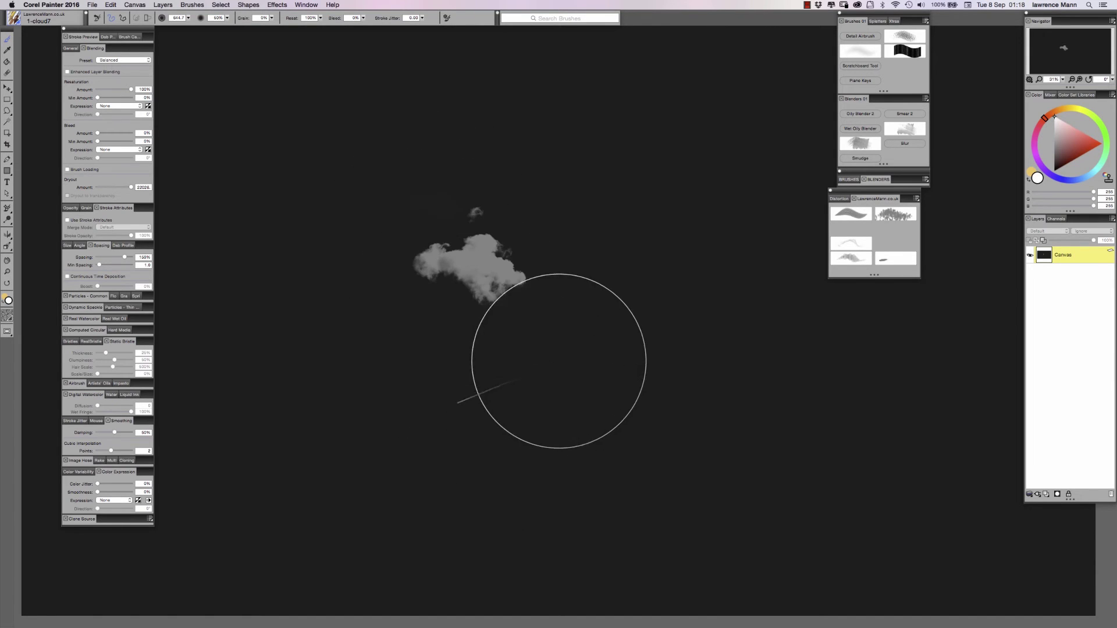
{"action": "left_click", "coordinate": [501, 357]}
{"action": "left_click", "coordinate": [227, 18]}
{"action": "left_click_drag", "start_coordinate": [227, 18], "coordinate": [262, 29]}
{"action": "key", "text": "super+z"}
{"action": "key", "text": "super+z"}
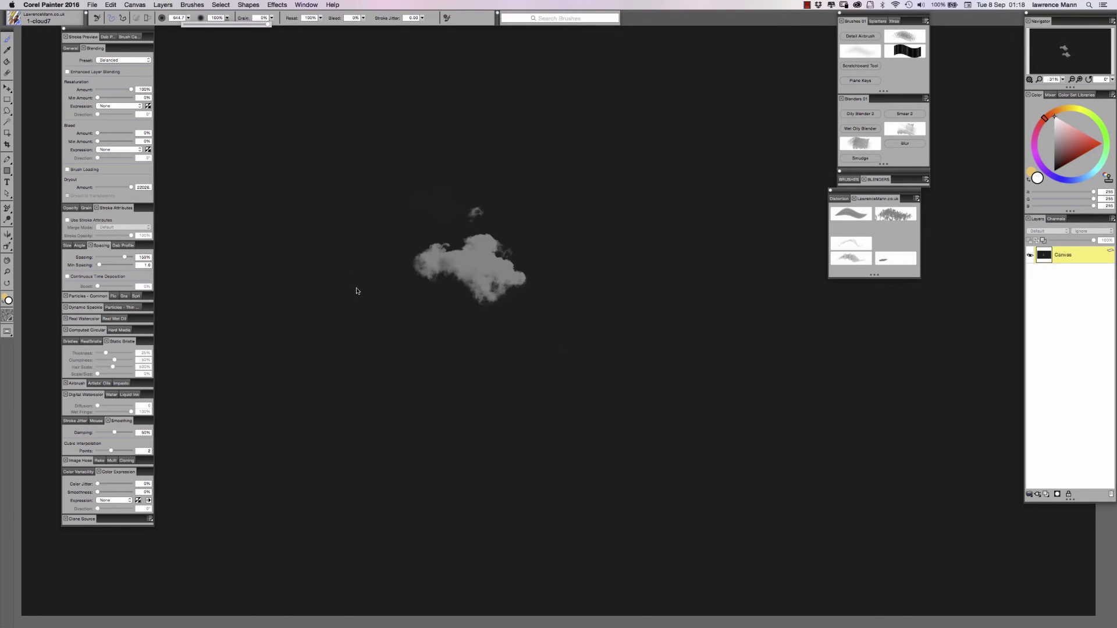
Enlarge the brush to about 750 px, test it with ten separate white cloud stamps and clear them from the canvas.
{"action": "left_click_drag", "start_coordinate": [367, 164], "coordinate": [436, 299]}
{"action": "left_click", "coordinate": [424, 256]}
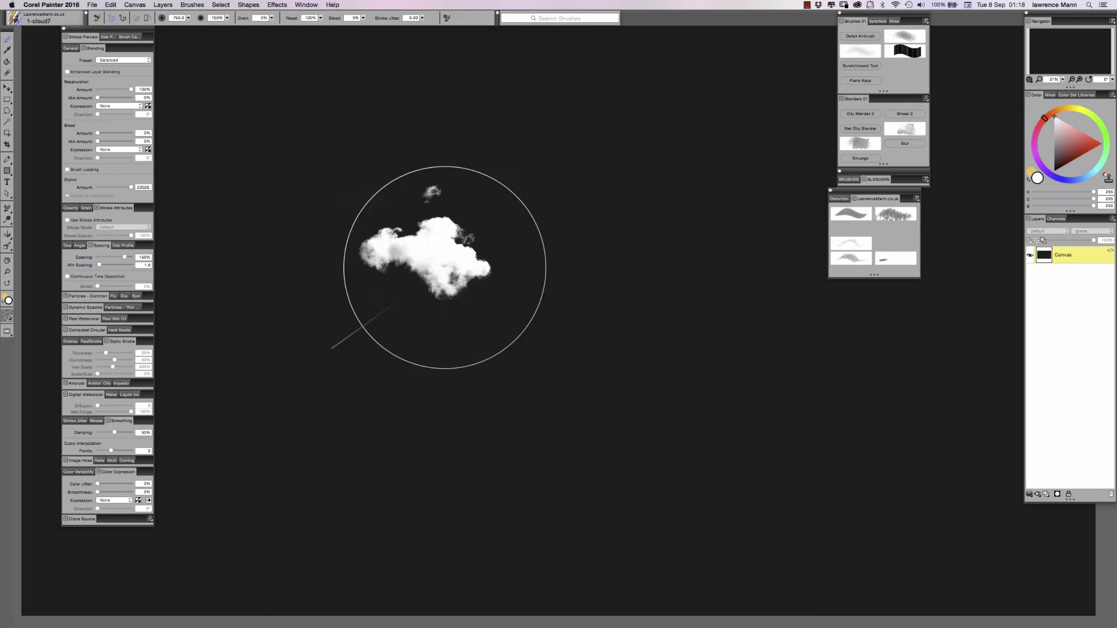
{"action": "left_click", "coordinate": [547, 358]}
{"action": "left_click", "coordinate": [637, 329]}
{"action": "left_click", "coordinate": [582, 180]}
{"action": "left_click", "coordinate": [430, 123]}
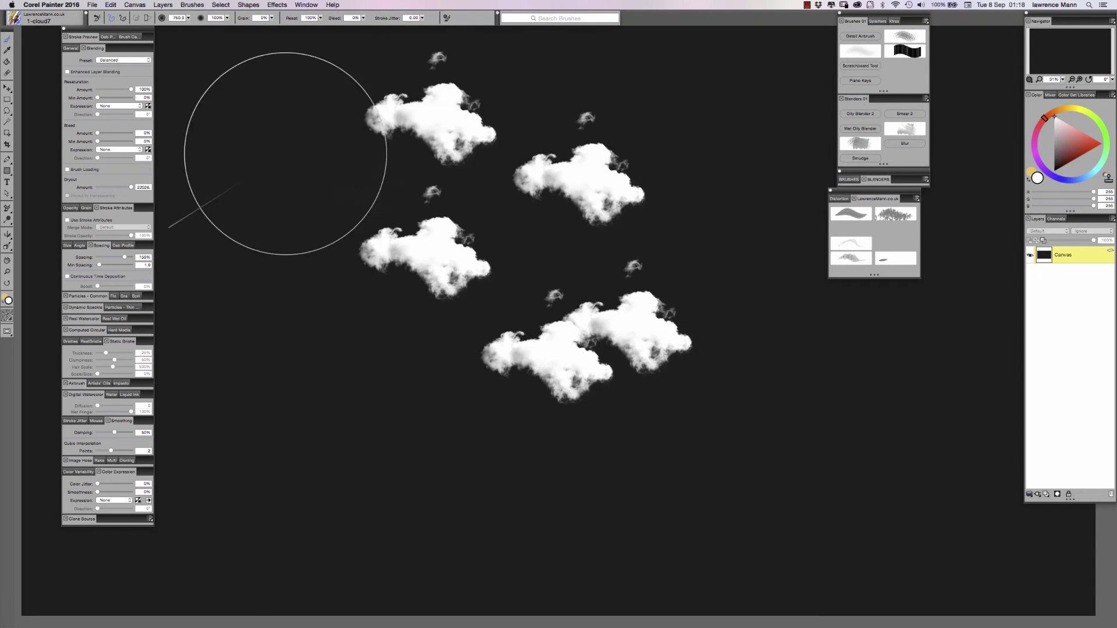
{"action": "left_click", "coordinate": [282, 165]}
{"action": "left_click", "coordinate": [253, 314]}
{"action": "left_click", "coordinate": [384, 407]}
{"action": "left_click", "coordinate": [515, 497]}
{"action": "left_click", "coordinate": [667, 454]}
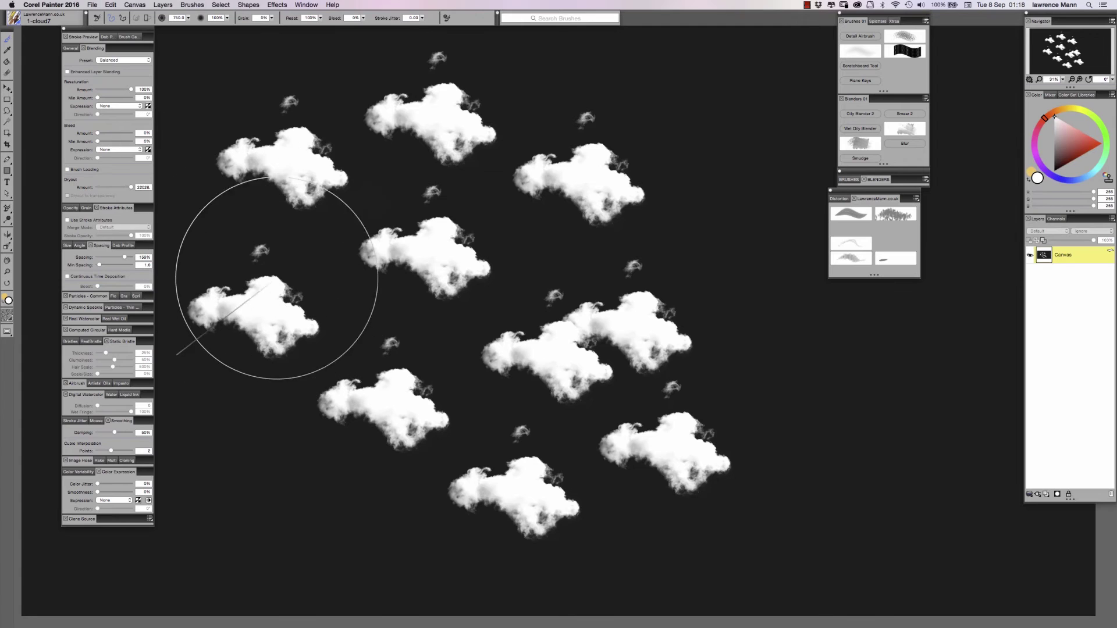
{"action": "key", "text": "BackSpace"}
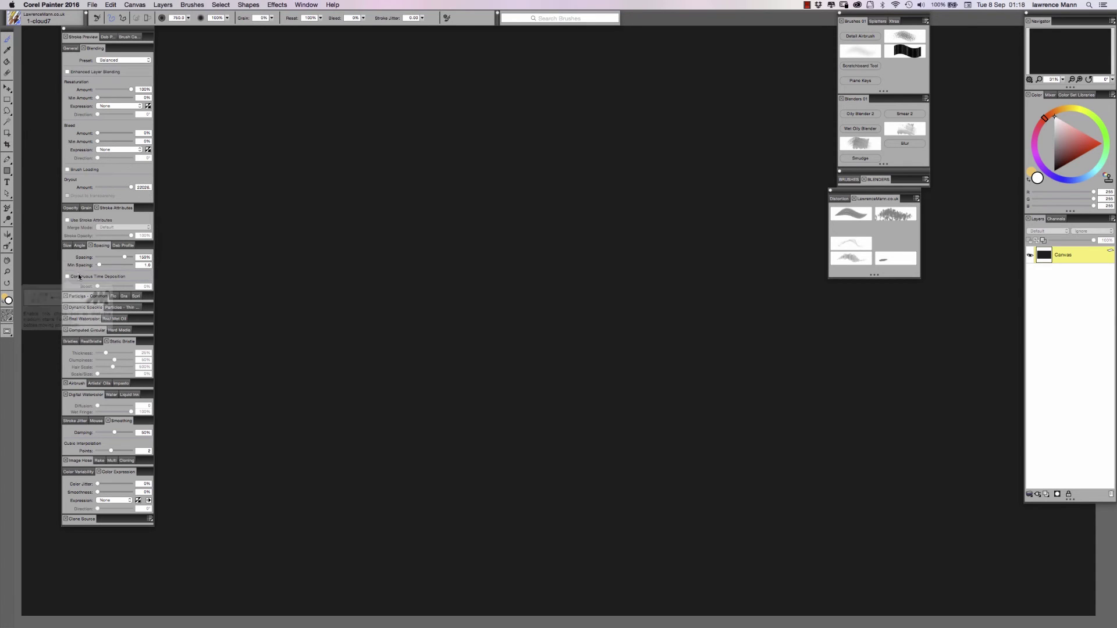
Set the brush's size jitter to about 9% and size smoothness to about 12%, testing with a stroke and undoing it.
{"action": "left_click", "coordinate": [69, 245]}
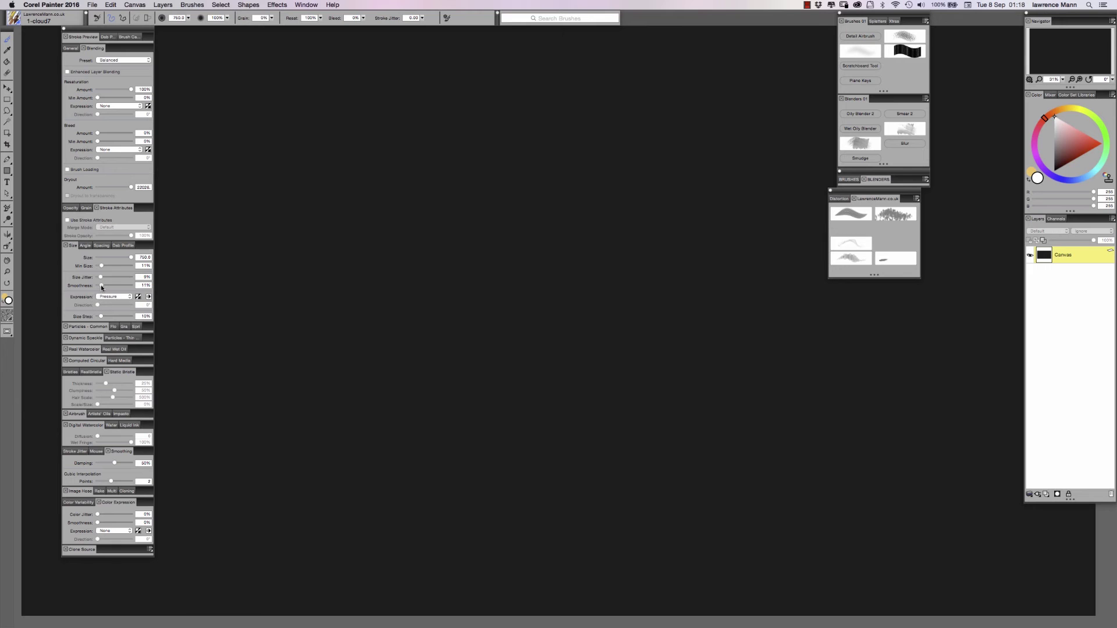
{"action": "mouse_move", "coordinate": [274, 204]}
{"action": "left_mouse_down"}
{"action": "mouse_move", "coordinate": [410, 209]}
{"action": "mouse_move", "coordinate": [496, 321]}
{"action": "mouse_move", "coordinate": [593, 300]}
{"action": "mouse_move", "coordinate": [580, 178]}
{"action": "mouse_move", "coordinate": [646, 176]}
{"action": "mouse_move", "coordinate": [705, 350]}
{"action": "mouse_move", "coordinate": [521, 465]}
{"action": "mouse_move", "coordinate": [250, 327]}
{"action": "mouse_move", "coordinate": [239, 347]}
{"action": "left_mouse_up"}
{"action": "key", "text": "super+z"}
Raise the brush's opacity jitter to about 60%, test it with a stroke and undo the stroke.
{"action": "left_click", "coordinate": [75, 208]}
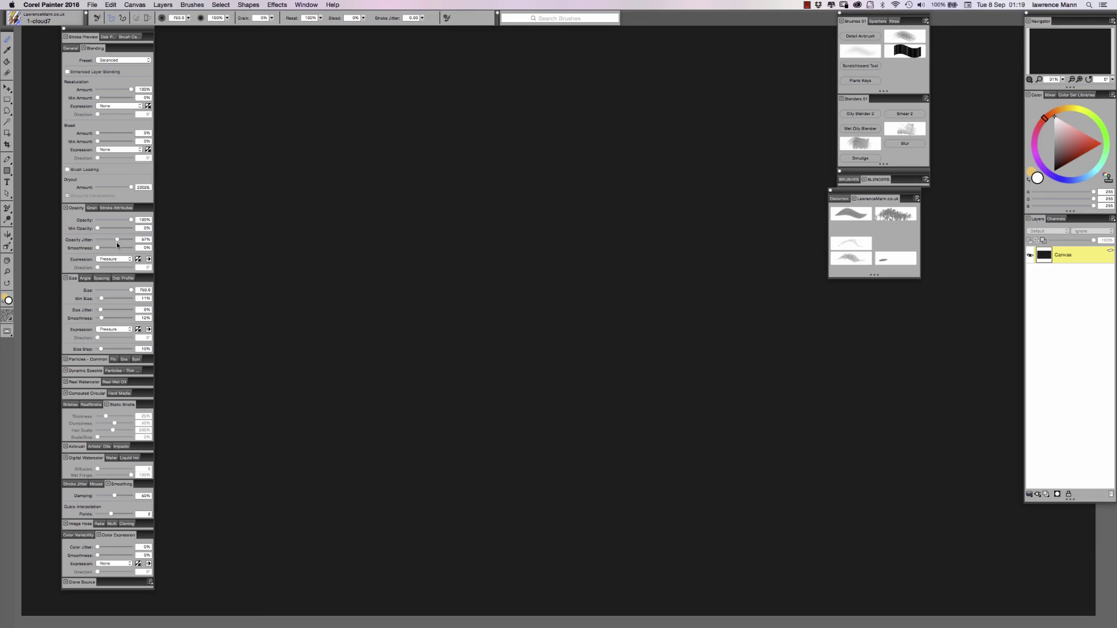
{"action": "mouse_move", "coordinate": [291, 169]}
{"action": "left_mouse_down"}
{"action": "mouse_move", "coordinate": [436, 218]}
{"action": "mouse_move", "coordinate": [533, 372]}
{"action": "mouse_move", "coordinate": [588, 209]}
{"action": "mouse_move", "coordinate": [630, 157]}
{"action": "mouse_move", "coordinate": [728, 372]}
{"action": "mouse_move", "coordinate": [554, 509]}
{"action": "mouse_move", "coordinate": [281, 291]}
{"action": "mouse_move", "coordinate": [249, 369]}
{"action": "left_mouse_up"}
{"action": "key", "text": "super+z"}
Set the brush's angle to 134°, angle jitter to about 90%, smoothness to 12% and angle range to 137°, testing with twenty stamps.
{"action": "left_click", "coordinate": [86, 279]}
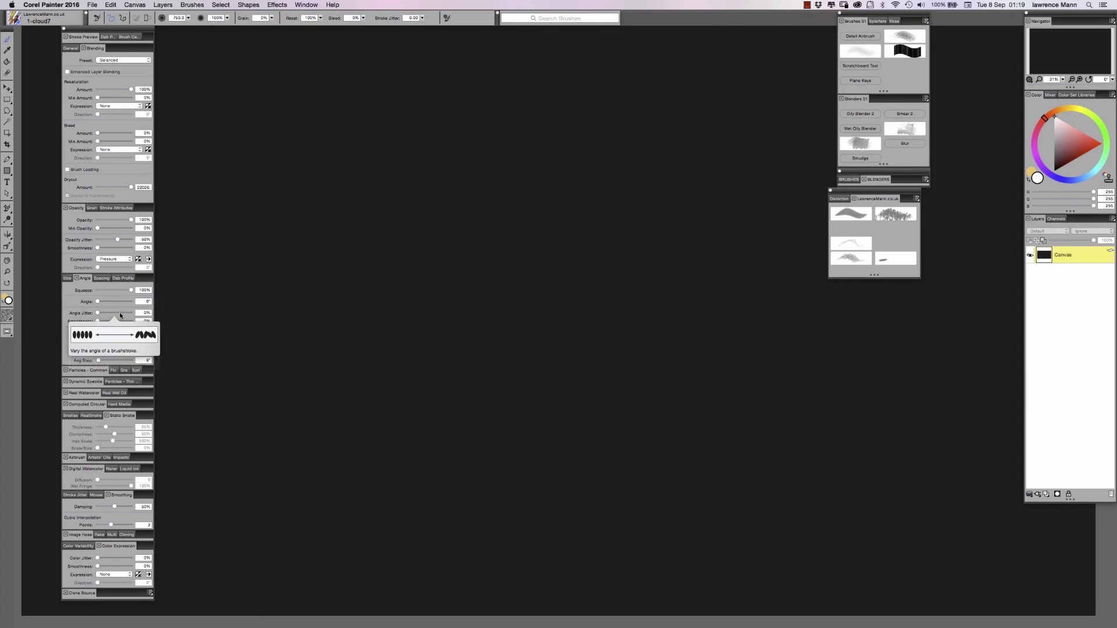
{"action": "left_click_drag", "start_coordinate": [98, 321], "coordinate": [101, 322]}
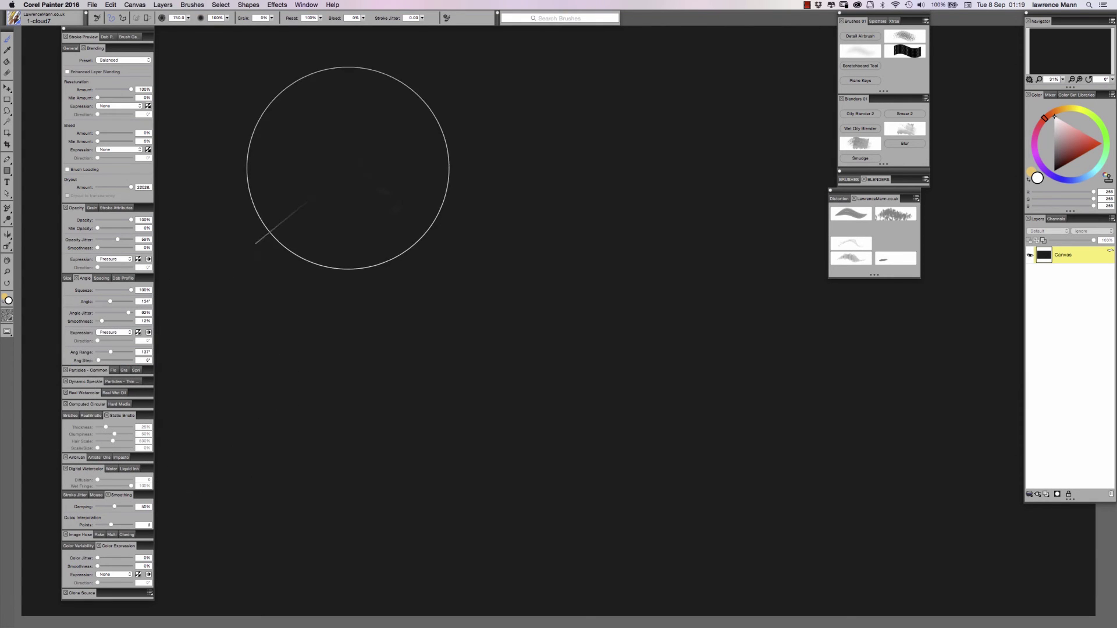
{"action": "left_click", "coordinate": [351, 168]}
{"action": "left_click", "coordinate": [466, 249]}
{"action": "left_click", "coordinate": [434, 342]}
{"action": "left_click", "coordinate": [314, 371]}
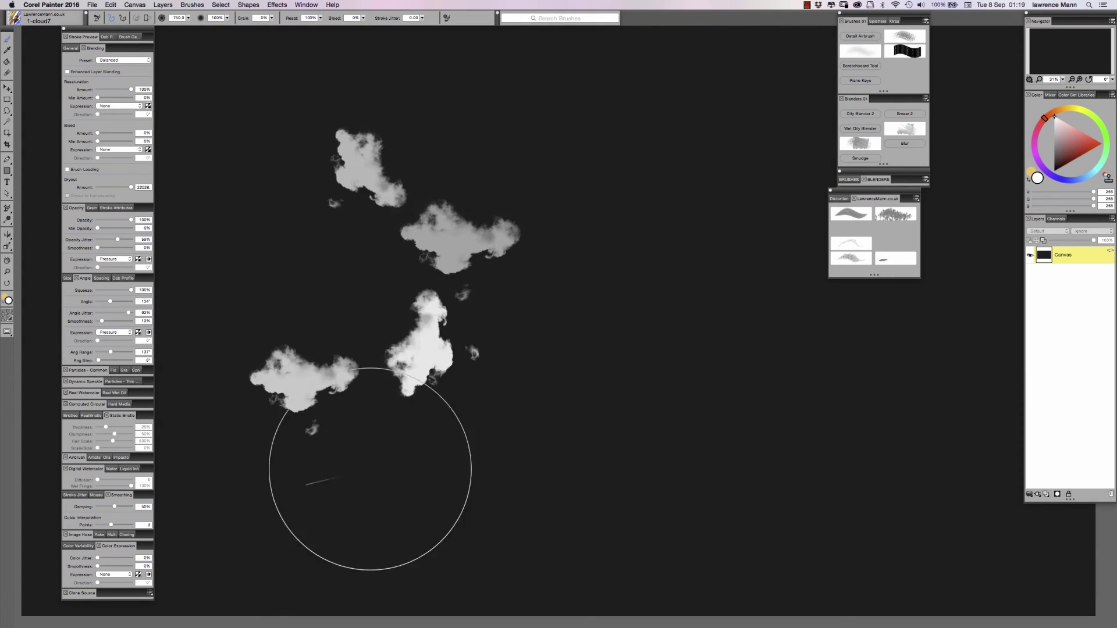
{"action": "left_click", "coordinate": [372, 469]}
{"action": "left_click", "coordinate": [491, 387]}
{"action": "left_click", "coordinate": [481, 234]}
{"action": "left_click", "coordinate": [544, 107]}
{"action": "left_click", "coordinate": [655, 186]}
{"action": "left_click", "coordinate": [648, 340]}
{"action": "left_click", "coordinate": [551, 256]}
{"action": "left_click", "coordinate": [646, 477]}
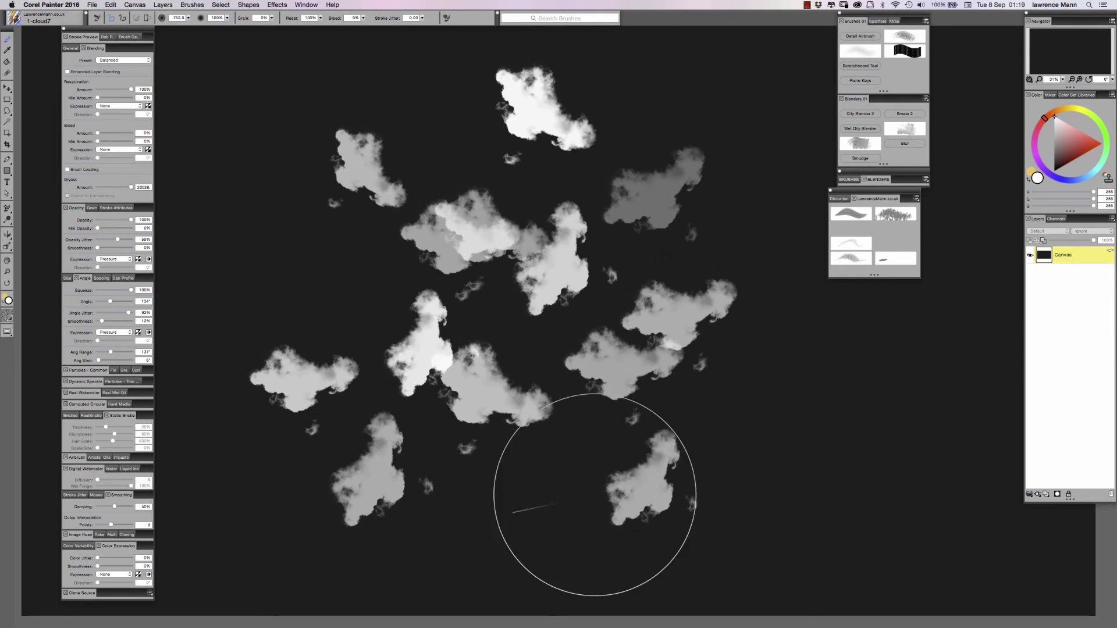
{"action": "left_click", "coordinate": [526, 465]}
{"action": "left_click", "coordinate": [483, 320]}
{"action": "left_click", "coordinate": [421, 186]}
{"action": "left_click", "coordinate": [335, 93]}
{"action": "left_click", "coordinate": [279, 201]}
{"action": "left_click", "coordinate": [272, 276]}
{"action": "left_click", "coordinate": [342, 283]}
{"action": "left_click", "coordinate": [326, 332]}
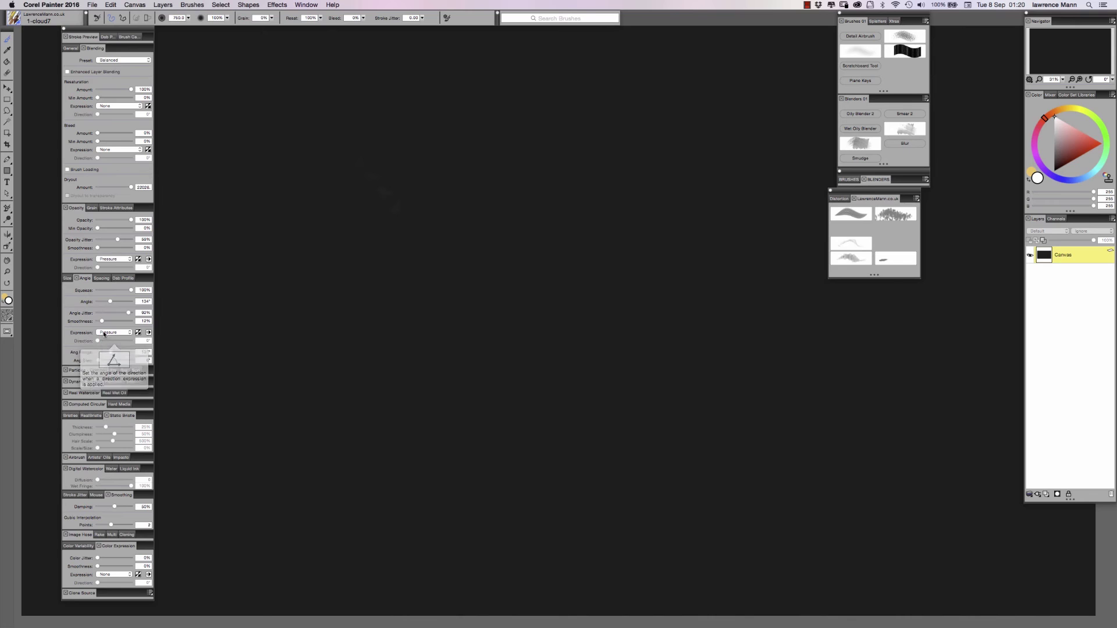
Set the angle expression to Direction, shrink the brush and test it with dense looping strokes, undoing them.
{"action": "left_click", "coordinate": [105, 333]}
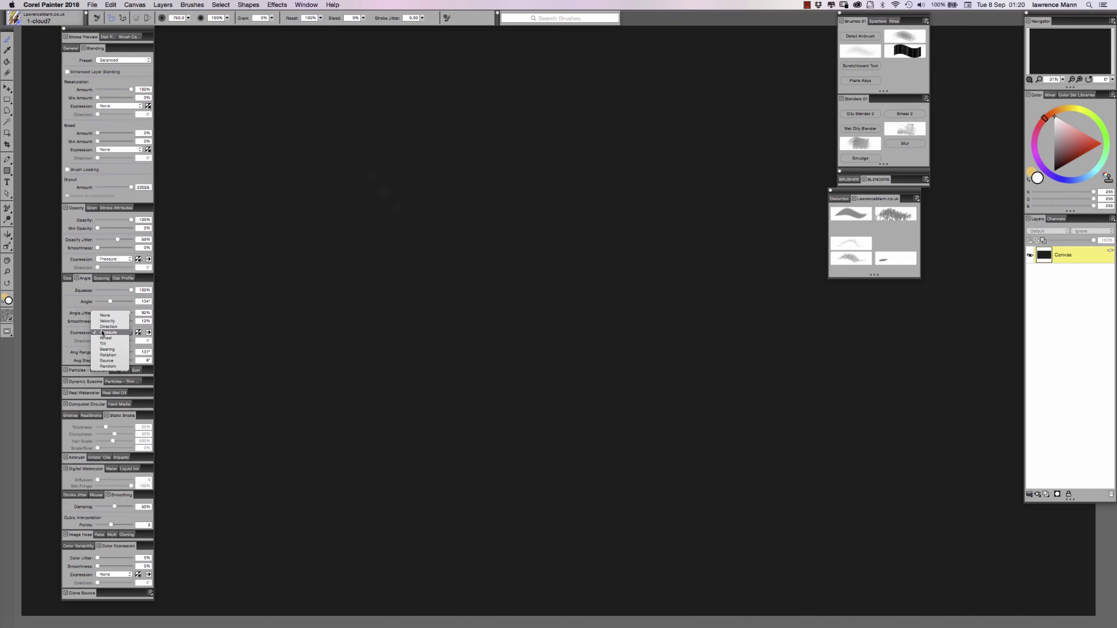
{"action": "left_click", "coordinate": [102, 327]}
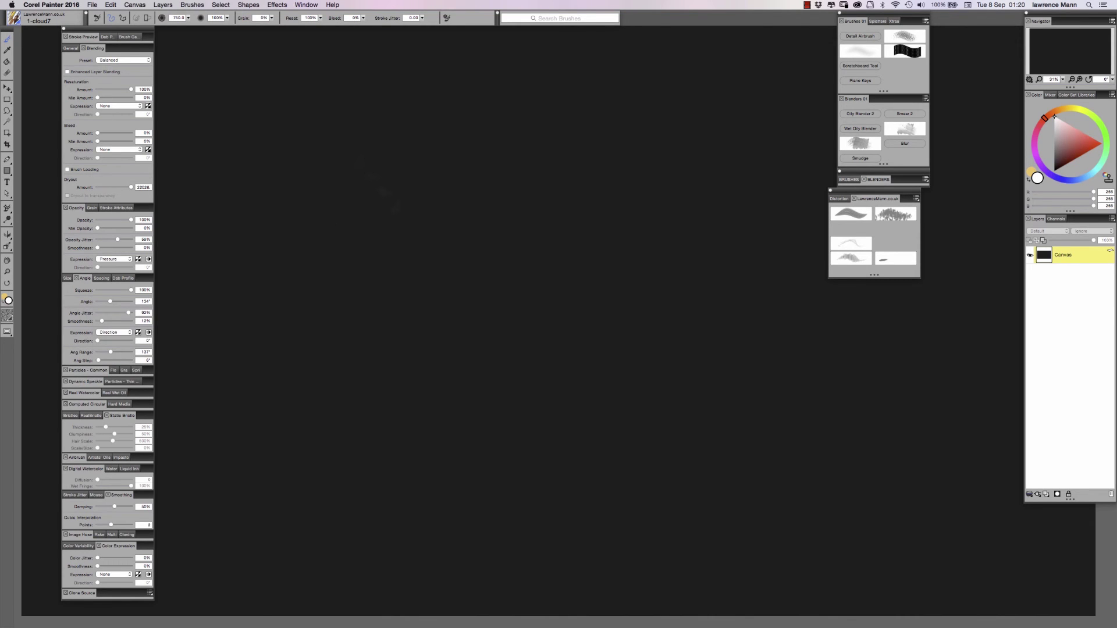
{"action": "left_click_drag", "start_coordinate": [329, 213], "coordinate": [329, 212]}
{"action": "mouse_move", "coordinate": [461, 304]}
{"action": "left_mouse_down"}
{"action": "mouse_move", "coordinate": [342, 142]}
{"action": "mouse_move", "coordinate": [307, 214]}
{"action": "mouse_move", "coordinate": [432, 259]}
{"action": "mouse_move", "coordinate": [670, 266]}
{"action": "mouse_move", "coordinate": [712, 407]}
{"action": "mouse_move", "coordinate": [568, 412]}
{"action": "mouse_move", "coordinate": [439, 258]}
{"action": "mouse_move", "coordinate": [423, 338]}
{"action": "mouse_move", "coordinate": [493, 447]}
{"action": "mouse_move", "coordinate": [380, 361]}
{"action": "mouse_move", "coordinate": [478, 250]}
{"action": "mouse_move", "coordinate": [596, 145]}
{"action": "left_mouse_up"}
{"action": "mouse_move", "coordinate": [660, 204]}
{"action": "left_mouse_down"}
{"action": "mouse_move", "coordinate": [686, 171]}
{"action": "mouse_move", "coordinate": [546, 223]}
{"action": "mouse_move", "coordinate": [334, 201]}
{"action": "mouse_move", "coordinate": [656, 459]}
{"action": "mouse_move", "coordinate": [321, 270]}
{"action": "mouse_move", "coordinate": [343, 340]}
{"action": "mouse_move", "coordinate": [481, 387]}
{"action": "mouse_move", "coordinate": [781, 160]}
{"action": "mouse_move", "coordinate": [458, 52]}
{"action": "mouse_move", "coordinate": [780, 369]}
{"action": "mouse_move", "coordinate": [640, 391]}
{"action": "mouse_move", "coordinate": [330, 50]}
{"action": "mouse_move", "coordinate": [607, 177]}
{"action": "mouse_move", "coordinate": [437, 329]}
{"action": "left_mouse_up"}
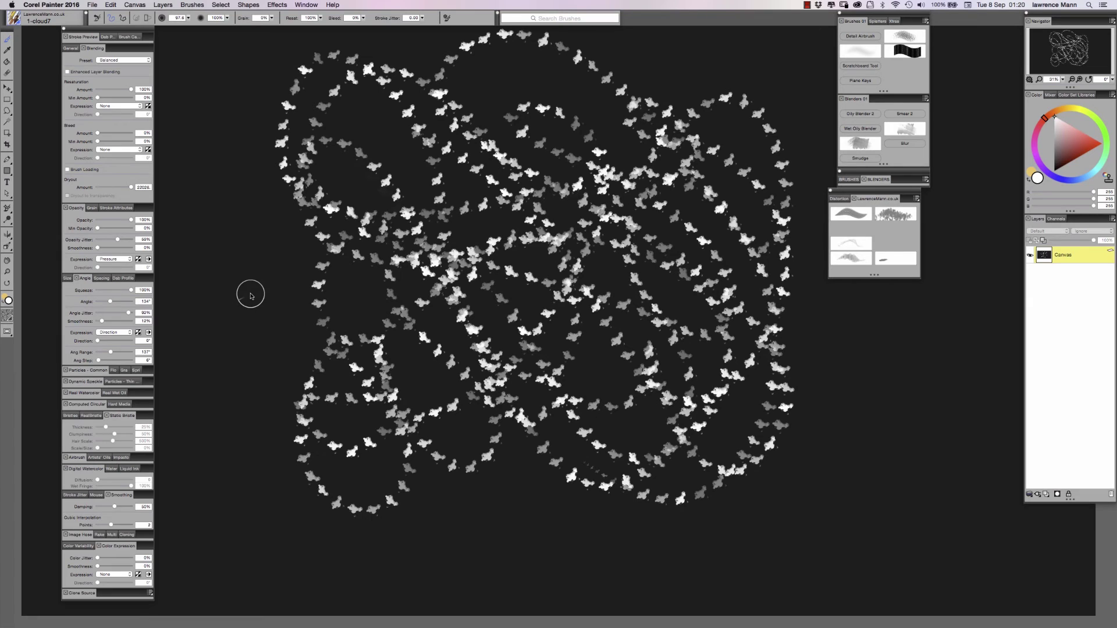
{"action": "key", "text": "super+z"}
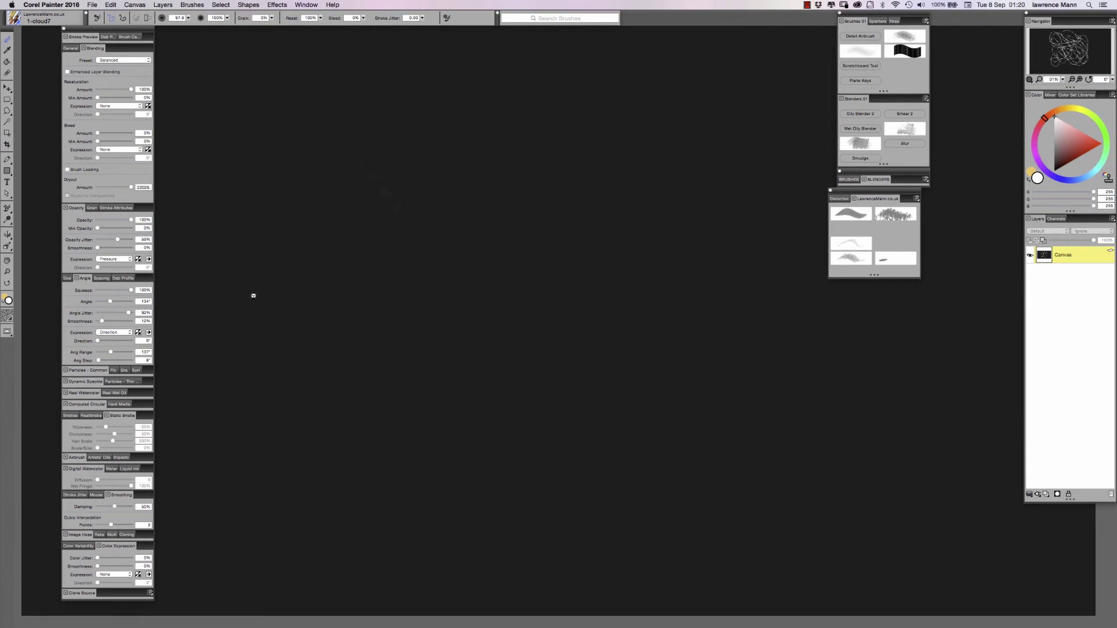
Set the angle expression to None and angle jitter to 0%, enlarge the brush and test it with four stamps.
{"action": "left_click", "coordinate": [102, 333]}
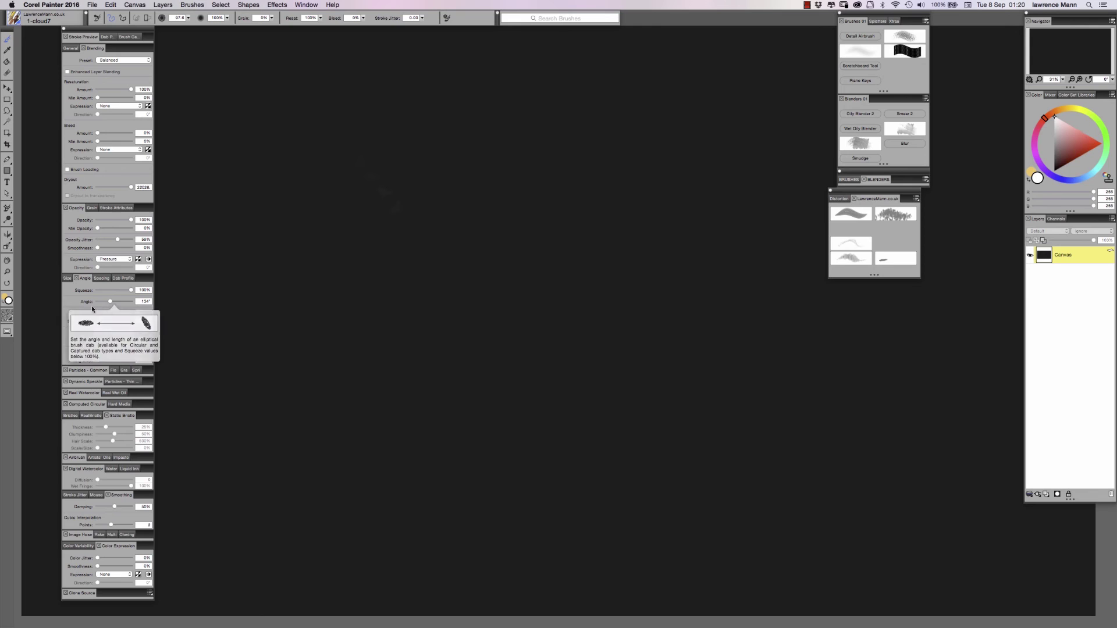
{"action": "left_click_drag", "start_coordinate": [99, 313], "coordinate": [84, 316]}
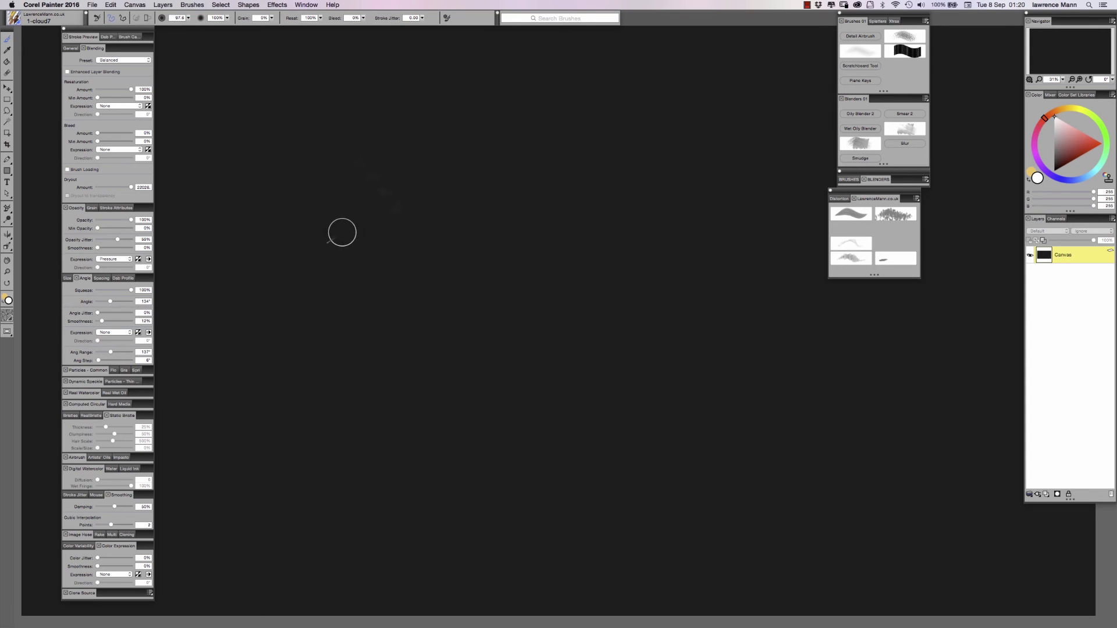
{"action": "left_click_drag", "start_coordinate": [340, 237], "coordinate": [429, 315]}
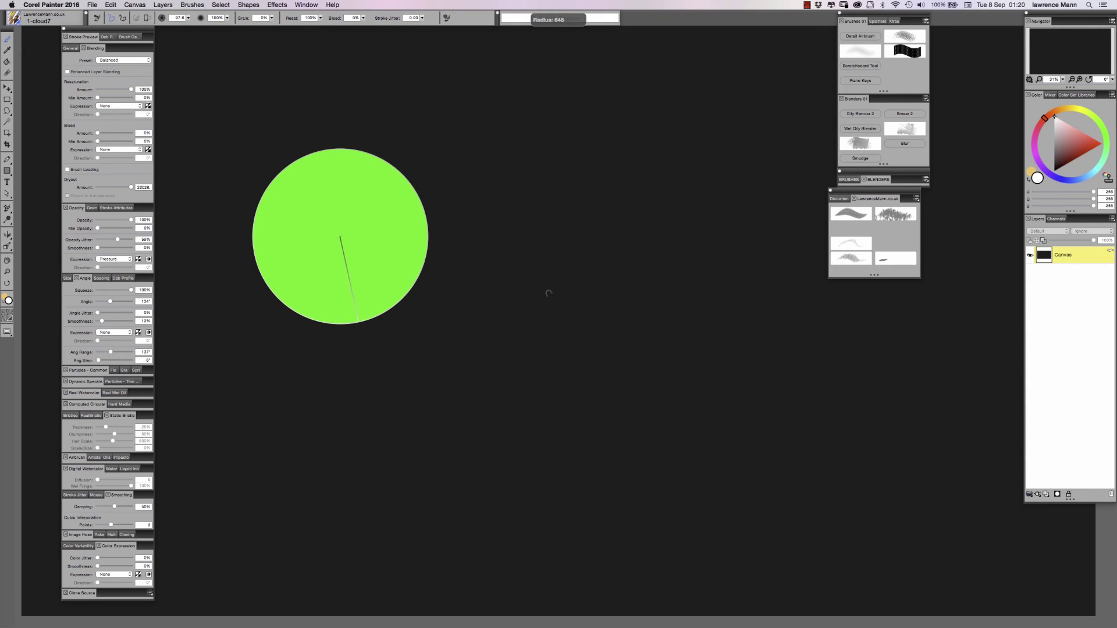
{"action": "left_click", "coordinate": [437, 250]}
{"action": "left_click", "coordinate": [561, 279]}
{"action": "left_click", "coordinate": [606, 394]}
{"action": "left_click", "coordinate": [466, 399]}
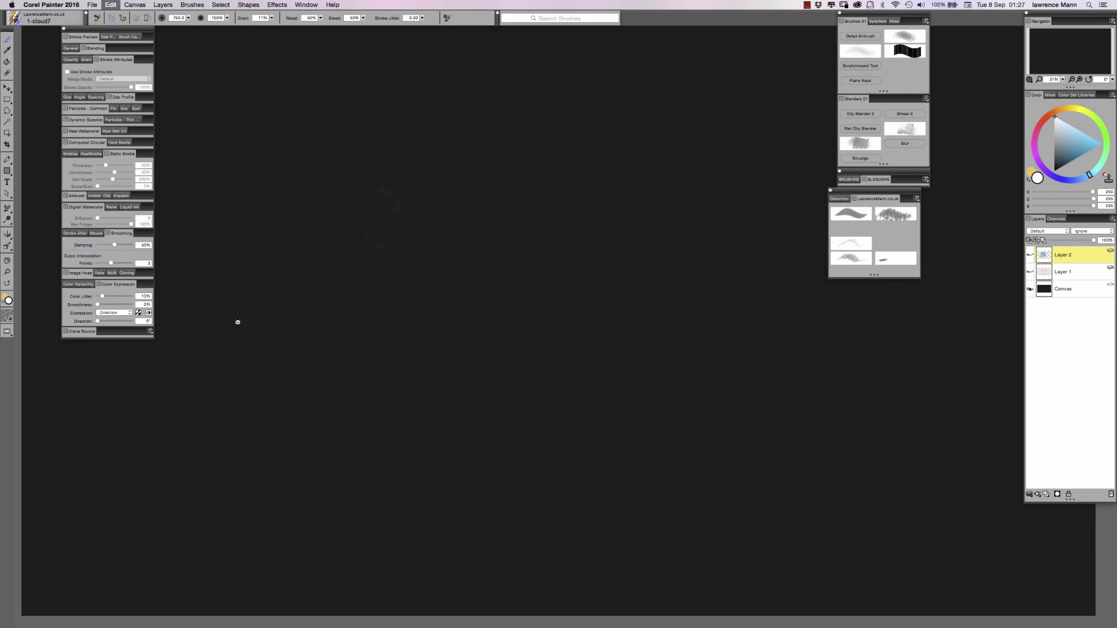
Add a light-blue layer and an empty layer above it, test the brush with three white cloud stamps and clear them.
{"action": "key", "text": "super+v"}
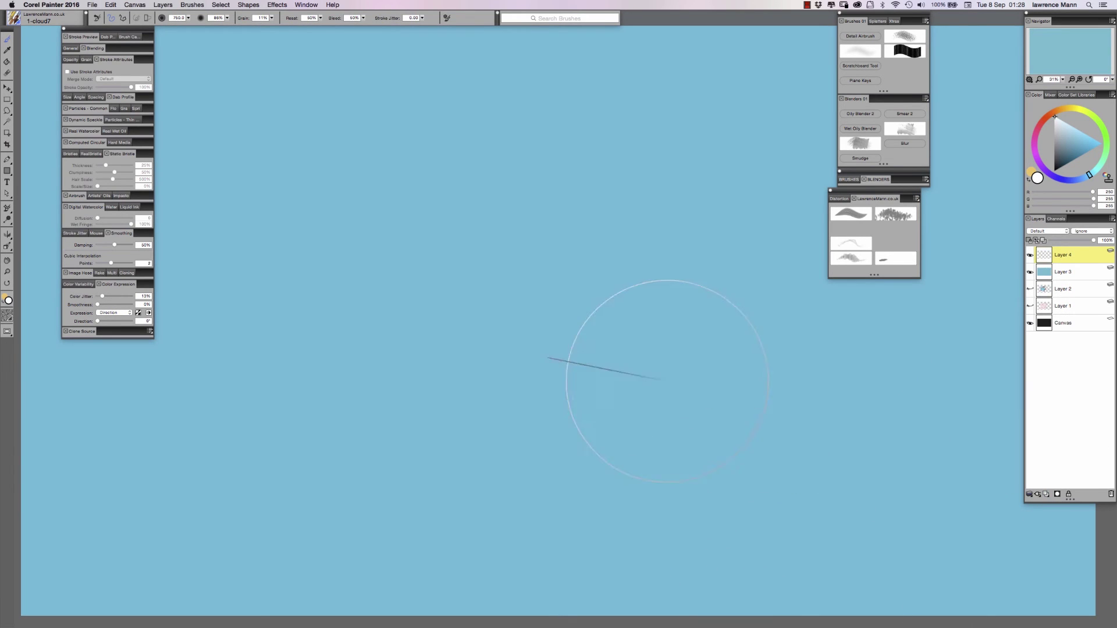
{"action": "left_click", "coordinate": [605, 227]}
{"action": "left_click", "coordinate": [465, 185]}
{"action": "left_click", "coordinate": [337, 245]}
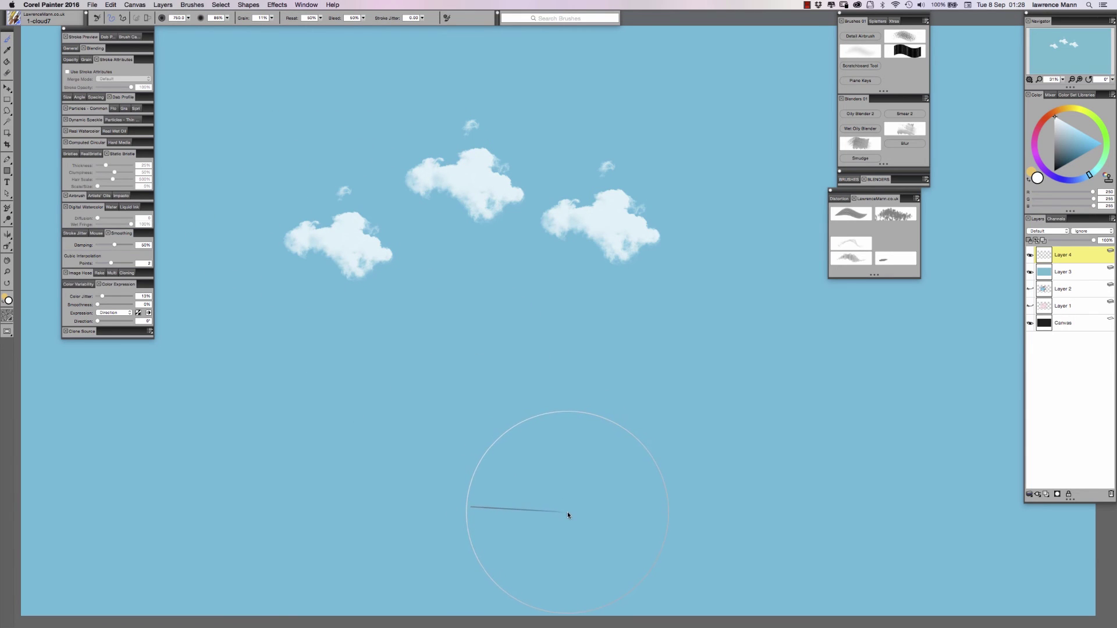
{"action": "key", "text": "BackSpace"}
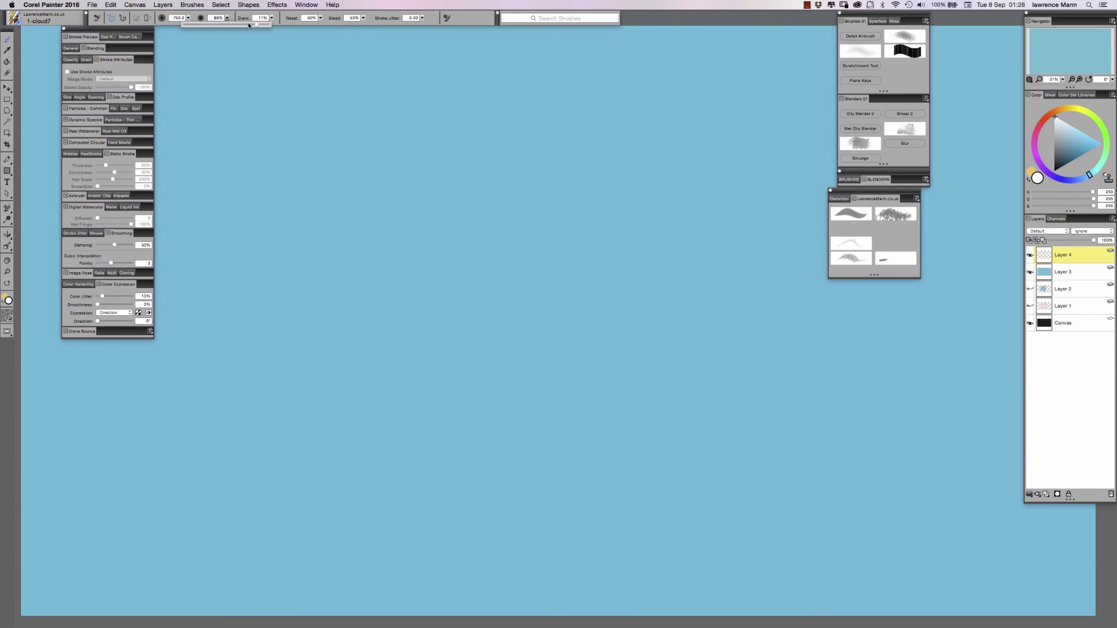
Lower the brush opacity to about 79% and test it with two sets of white cloud stamps, undoing both sets.
{"action": "left_click", "coordinate": [687, 270]}
{"action": "left_click", "coordinate": [626, 223]}
{"action": "left_click", "coordinate": [489, 182]}
{"action": "left_click", "coordinate": [360, 215]}
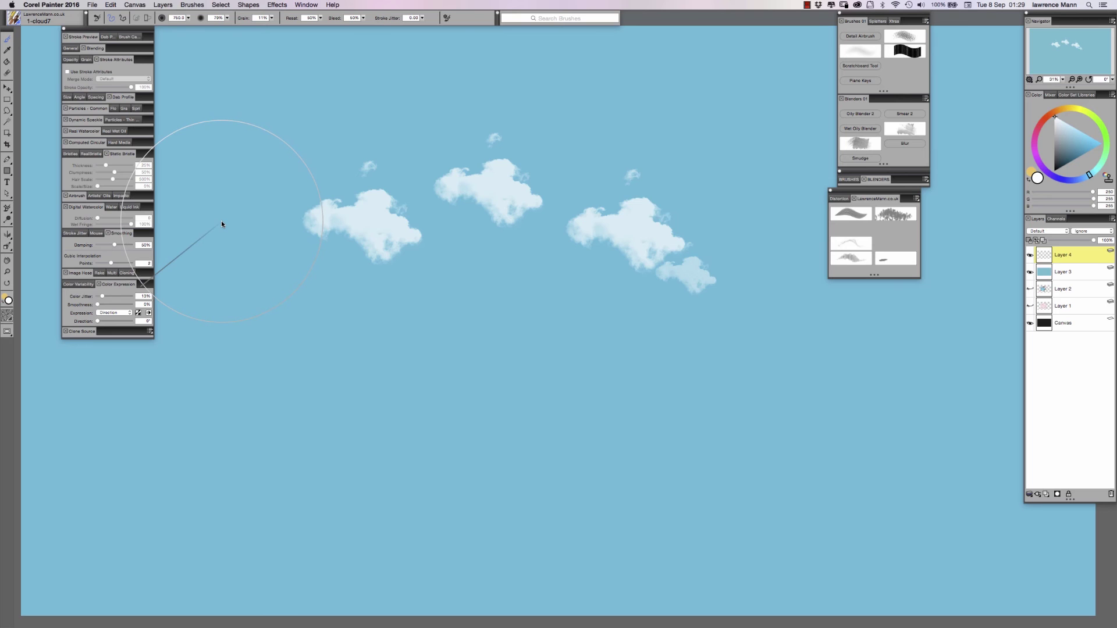
{"action": "key", "text": "ctrl+z"}
{"action": "mouse_move", "coordinate": [658, 229]}
{"action": "left_mouse_down"}
{"action": "mouse_move", "coordinate": [493, 142]}
{"action": "mouse_move", "coordinate": [354, 226]}
{"action": "mouse_move", "coordinate": [531, 265]}
{"action": "mouse_move", "coordinate": [654, 363]}
{"action": "mouse_move", "coordinate": [462, 351]}
{"action": "mouse_move", "coordinate": [276, 377]}
{"action": "mouse_move", "coordinate": [220, 295]}
{"action": "left_mouse_up"}
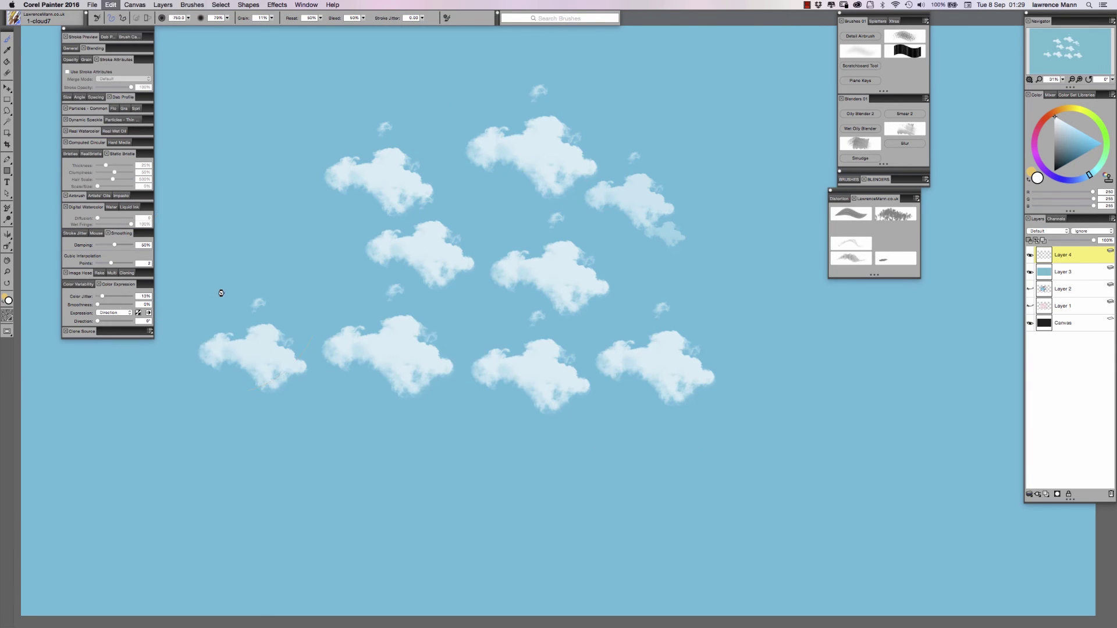
{"action": "key", "text": "super+z"}
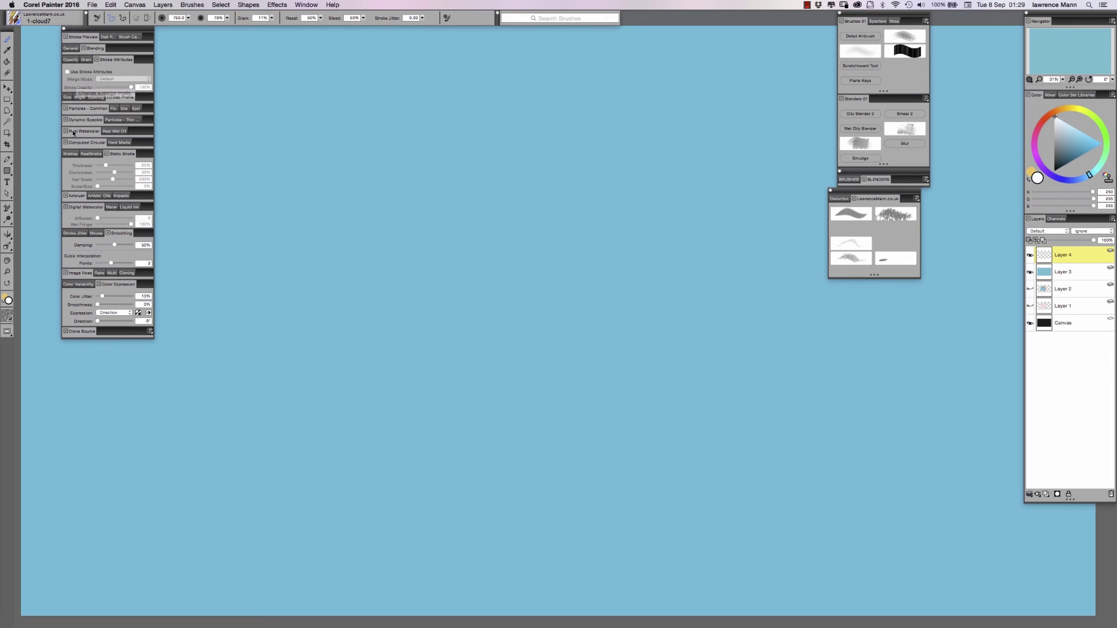
Try a different angle expression for the brush and test it with two series of clouds, undoing both.
{"action": "left_click", "coordinate": [80, 97]}
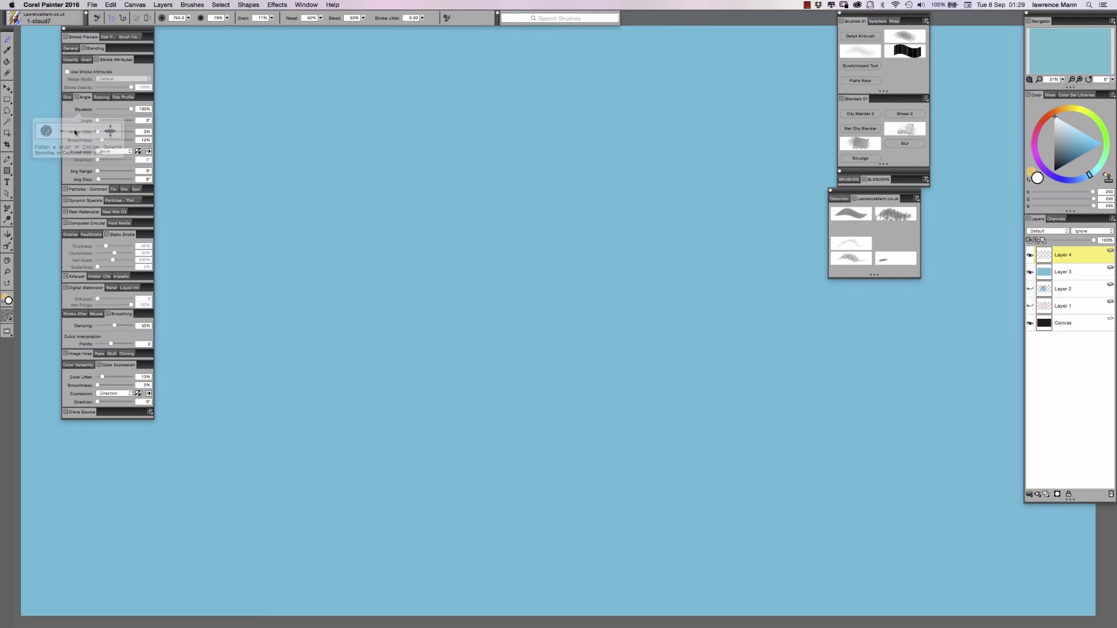
{"action": "left_click", "coordinate": [114, 151]}
{"action": "left_click", "coordinate": [109, 189]}
{"action": "mouse_move", "coordinate": [636, 200]}
{"action": "left_mouse_down"}
{"action": "mouse_move", "coordinate": [541, 448]}
{"action": "mouse_move", "coordinate": [258, 401]}
{"action": "left_mouse_up"}
{"action": "key", "text": "super+z"}
{"action": "left_click_drag", "start_coordinate": [566, 219], "coordinate": [508, 225]}
{"action": "key", "text": "super+z"}
Raise the brush's angle range slightly and its angle step to about 244°, test with one series of clouds and undo it.
{"action": "left_click_drag", "start_coordinate": [98, 179], "coordinate": [120, 180]}
{"action": "left_click_drag", "start_coordinate": [98, 172], "coordinate": [105, 171]}
{"action": "mouse_move", "coordinate": [343, 174]}
{"action": "left_mouse_down"}
{"action": "mouse_move", "coordinate": [631, 511]}
{"action": "mouse_move", "coordinate": [326, 430]}
{"action": "left_mouse_up"}
{"action": "key", "text": "super+z"}
Raise the angle jitter slightly and set the angle expression to Pressure, testing each change with clouds and undoing them.
{"action": "left_click_drag", "start_coordinate": [97, 132], "coordinate": [104, 131]}
{"action": "left_click_drag", "start_coordinate": [538, 198], "coordinate": [225, 387]}
{"action": "key", "text": "super+z"}
{"action": "left_click", "coordinate": [113, 152]}
{"action": "left_click", "coordinate": [109, 132]}
{"action": "mouse_move", "coordinate": [535, 177]}
{"action": "left_mouse_down"}
{"action": "mouse_move", "coordinate": [444, 199]}
{"action": "mouse_move", "coordinate": [528, 532]}
{"action": "mouse_move", "coordinate": [230, 512]}
{"action": "left_mouse_up"}
{"action": "key", "text": "super+z"}
Raise the angle jitter to about 44%, test it with a series of clouds and undo them.
{"action": "left_click_drag", "start_coordinate": [104, 131], "coordinate": [113, 131]}
{"action": "mouse_move", "coordinate": [581, 169]}
{"action": "left_mouse_down"}
{"action": "mouse_move", "coordinate": [407, 192]}
{"action": "mouse_move", "coordinate": [246, 252]}
{"action": "left_mouse_up"}
{"action": "key", "text": "super+z"}
Try a slightly higher brush angle, return it to 0° and test both settings with clouds, undoing them.
{"action": "left_click_drag", "start_coordinate": [98, 120], "coordinate": [104, 121]}
{"action": "left_click_drag", "start_coordinate": [576, 169], "coordinate": [326, 355]}
{"action": "key", "text": "super+z"}
{"action": "left_click_drag", "start_coordinate": [103, 120], "coordinate": [97, 121]}
{"action": "left_click_drag", "start_coordinate": [602, 162], "coordinate": [291, 393]}
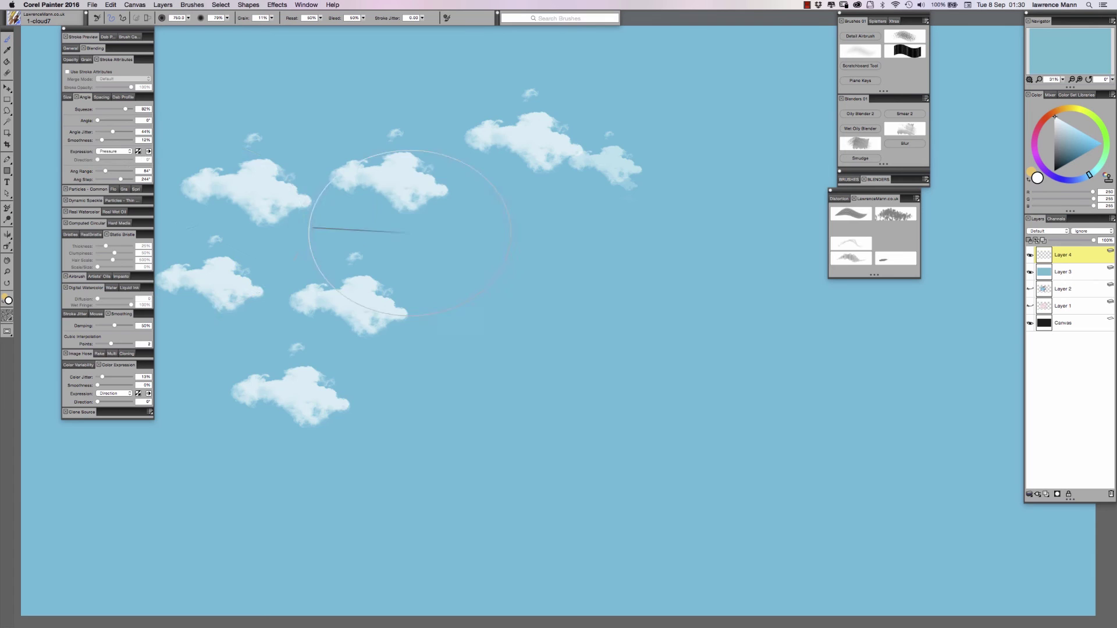
{"action": "key", "text": "super+z"}
Reduce the brush's squeeze value, raise it back to about 80% and test both settings with clouds, undoing them.
{"action": "left_click_drag", "start_coordinate": [131, 109], "coordinate": [111, 109]}
{"action": "left_click_drag", "start_coordinate": [620, 240], "coordinate": [228, 185]}
{"action": "mouse_move", "coordinate": [112, 109]}
{"action": "left_mouse_down"}
{"action": "mouse_move", "coordinate": [132, 109]}
{"action": "mouse_move", "coordinate": [128, 132]}
{"action": "left_mouse_up"}
{"action": "key", "text": "super+z"}
{"action": "mouse_move", "coordinate": [578, 139]}
{"action": "left_mouse_down"}
{"action": "mouse_move", "coordinate": [568, 344]}
{"action": "mouse_move", "coordinate": [314, 303]}
{"action": "left_mouse_up"}
{"action": "key", "text": "super+z"}
Try the Direction angle expression with one series of test clouds and undo them.
{"action": "left_click", "coordinate": [104, 152]}
{"action": "left_click", "coordinate": [108, 146]}
{"action": "left_click_drag", "start_coordinate": [402, 116], "coordinate": [250, 269]}
{"action": "key", "text": "super+z"}
Try the Tilt angle expression with two series of test clouds, undoing both.
{"action": "left_click", "coordinate": [106, 151]}
{"action": "left_click", "coordinate": [103, 168]}
{"action": "mouse_move", "coordinate": [707, 291]}
{"action": "left_mouse_down"}
{"action": "mouse_move", "coordinate": [687, 217]}
{"action": "mouse_move", "coordinate": [340, 430]}
{"action": "left_mouse_up"}
{"action": "key", "text": "super+z"}
{"action": "mouse_move", "coordinate": [637, 154]}
{"action": "left_mouse_down"}
{"action": "mouse_move", "coordinate": [729, 419]}
{"action": "mouse_move", "coordinate": [683, 133]}
{"action": "mouse_move", "coordinate": [695, 466]}
{"action": "left_mouse_up"}
{"action": "key", "text": "super+z"}
Try a much higher brush angle with a series of test clouds, undo them and return the angle to 0°.
{"action": "left_click_drag", "start_coordinate": [98, 120], "coordinate": [121, 120]}
{"action": "left_click_drag", "start_coordinate": [477, 169], "coordinate": [316, 316]}
{"action": "key", "text": "super+z"}
{"action": "left_click_drag", "start_coordinate": [121, 120], "coordinate": [98, 120]}
Try the Rotation angle expression with one series of test clouds and undo them.
{"action": "left_click", "coordinate": [108, 151]}
{"action": "left_click", "coordinate": [107, 163]}
{"action": "left_click_drag", "start_coordinate": [629, 224], "coordinate": [317, 279]}
{"action": "key", "text": "super+z"}
Set the angle expression to Bearing, widen the angle range and test the brush with two series of clouds, undoing both.
{"action": "left_click", "coordinate": [108, 151]}
{"action": "left_click", "coordinate": [107, 145]}
{"action": "left_click_drag", "start_coordinate": [105, 171], "coordinate": [123, 171]}
{"action": "left_click_drag", "start_coordinate": [386, 134], "coordinate": [256, 144]}
{"action": "key", "text": "super+z"}
{"action": "mouse_move", "coordinate": [480, 135]}
{"action": "left_mouse_down"}
{"action": "mouse_move", "coordinate": [338, 280]}
{"action": "mouse_move", "coordinate": [370, 419]}
{"action": "left_mouse_up"}
{"action": "key", "text": "super+z"}
Set the angle range and angle step to 360°, angle jitter to 90% and smoothness to 100%, testing with clouds and undoing them.
{"action": "left_click_drag", "start_coordinate": [123, 171], "coordinate": [131, 171]}
{"action": "left_click_drag", "start_coordinate": [121, 179], "coordinate": [131, 179]}
{"action": "mouse_move", "coordinate": [521, 121]}
{"action": "left_mouse_down"}
{"action": "mouse_move", "coordinate": [579, 392]}
{"action": "mouse_move", "coordinate": [221, 119]}
{"action": "mouse_move", "coordinate": [477, 419]}
{"action": "left_mouse_up"}
{"action": "key", "text": "super+z"}
{"action": "mouse_move", "coordinate": [485, 167]}
{"action": "left_mouse_down"}
{"action": "mouse_move", "coordinate": [748, 429]}
{"action": "mouse_move", "coordinate": [337, 113]}
{"action": "mouse_move", "coordinate": [312, 304]}
{"action": "left_mouse_up"}
{"action": "key", "text": "super+z"}
{"action": "mouse_move", "coordinate": [230, 204]}
{"action": "left_mouse_down"}
{"action": "mouse_move", "coordinate": [469, 229]}
{"action": "mouse_move", "coordinate": [474, 292]}
{"action": "mouse_move", "coordinate": [375, 285]}
{"action": "mouse_move", "coordinate": [225, 498]}
{"action": "left_mouse_up"}
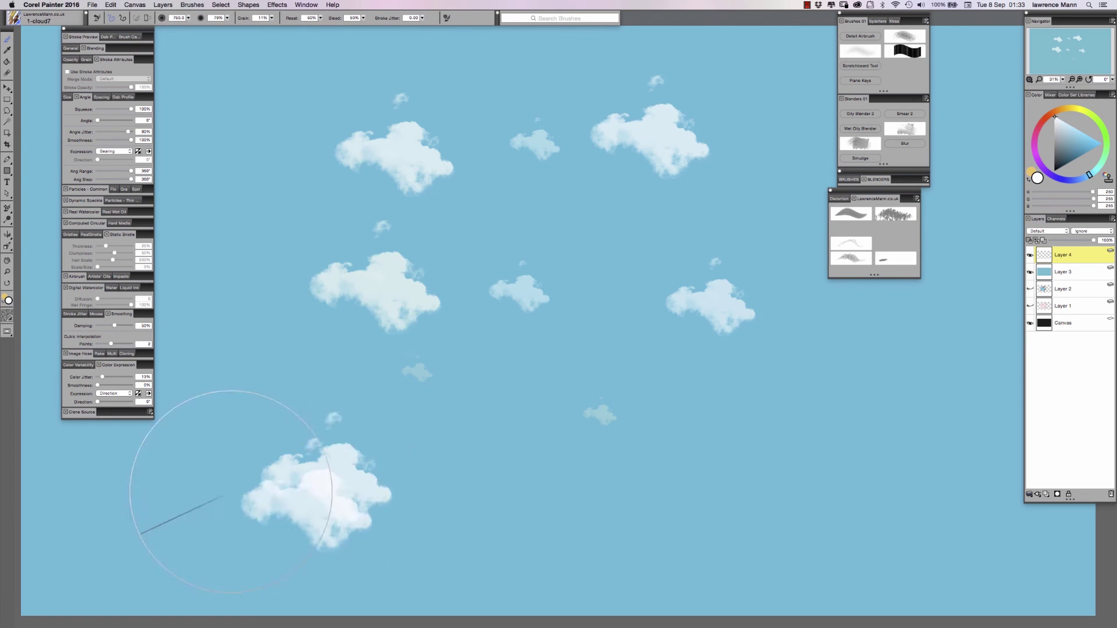
{"action": "key", "text": "super+z"}
Set the brush's minimum size to 0% and size jitter to 100%, testing the size variation with several clouds.
{"action": "left_click", "coordinate": [68, 96]}
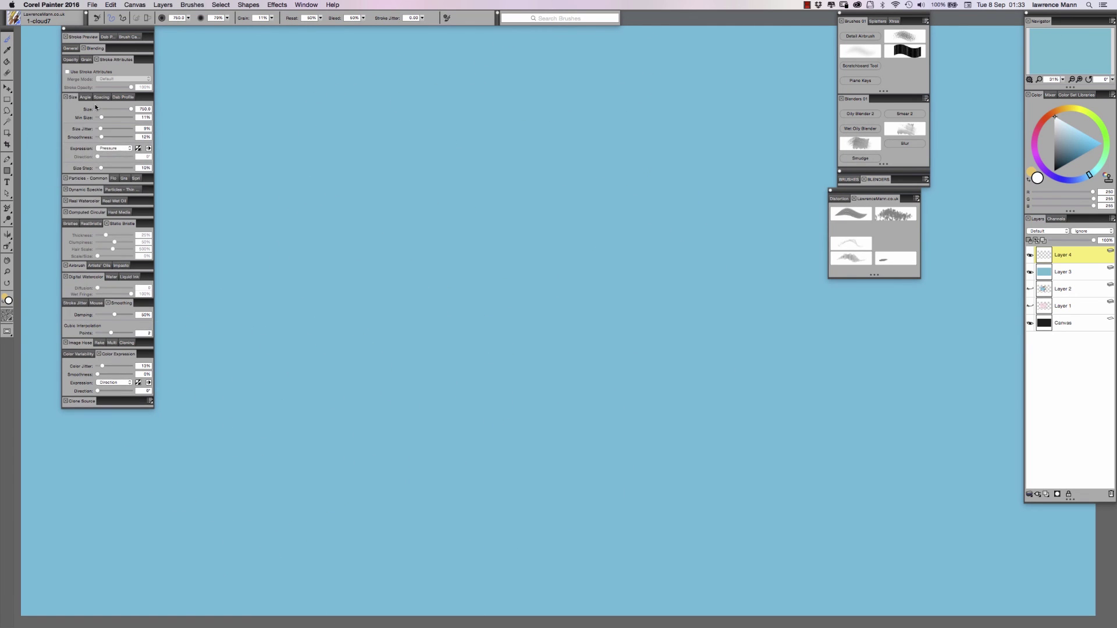
{"action": "mouse_move", "coordinate": [521, 260]}
{"action": "left_mouse_down"}
{"action": "mouse_move", "coordinate": [521, 229]}
{"action": "mouse_move", "coordinate": [299, 242]}
{"action": "mouse_move", "coordinate": [509, 389]}
{"action": "mouse_move", "coordinate": [512, 361]}
{"action": "left_mouse_up"}
{"action": "left_click", "coordinate": [636, 330]}
{"action": "left_click", "coordinate": [690, 224]}
{"action": "left_click_drag", "start_coordinate": [103, 118], "coordinate": [119, 109]}
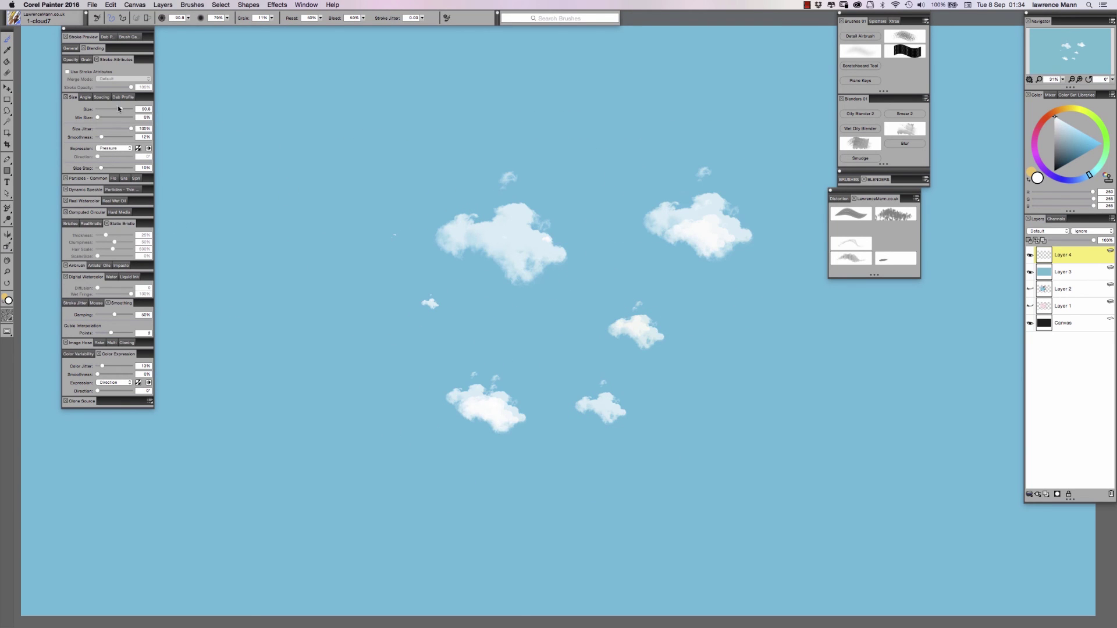
Set the size expression to None and enlarge the brush to about 503, undoing the test clouds.
{"action": "left_click", "coordinate": [114, 148]}
{"action": "left_click", "coordinate": [111, 117]}
{"action": "key", "text": "super+z"}
{"action": "key", "text": "super+z"}
{"action": "key", "text": "super+z"}
{"action": "key", "text": "super+z"}
{"action": "key", "text": "super+z"}
{"action": "key", "text": "super+z"}
{"action": "key", "text": "super+z"}
{"action": "key", "text": "super+z"}
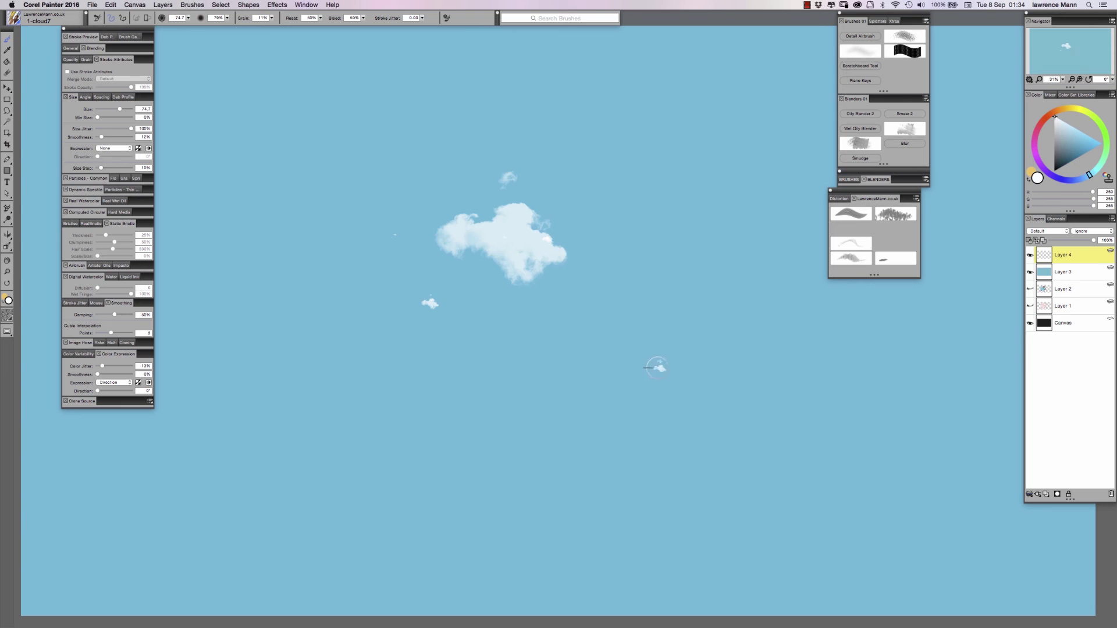
{"action": "mouse_move", "coordinate": [563, 255]}
{"action": "left_mouse_down"}
{"action": "mouse_move", "coordinate": [448, 230]}
{"action": "mouse_move", "coordinate": [386, 256]}
{"action": "mouse_move", "coordinate": [574, 369]}
{"action": "mouse_move", "coordinate": [725, 237]}
{"action": "mouse_move", "coordinate": [715, 399]}
{"action": "mouse_move", "coordinate": [469, 429]}
{"action": "left_mouse_up"}
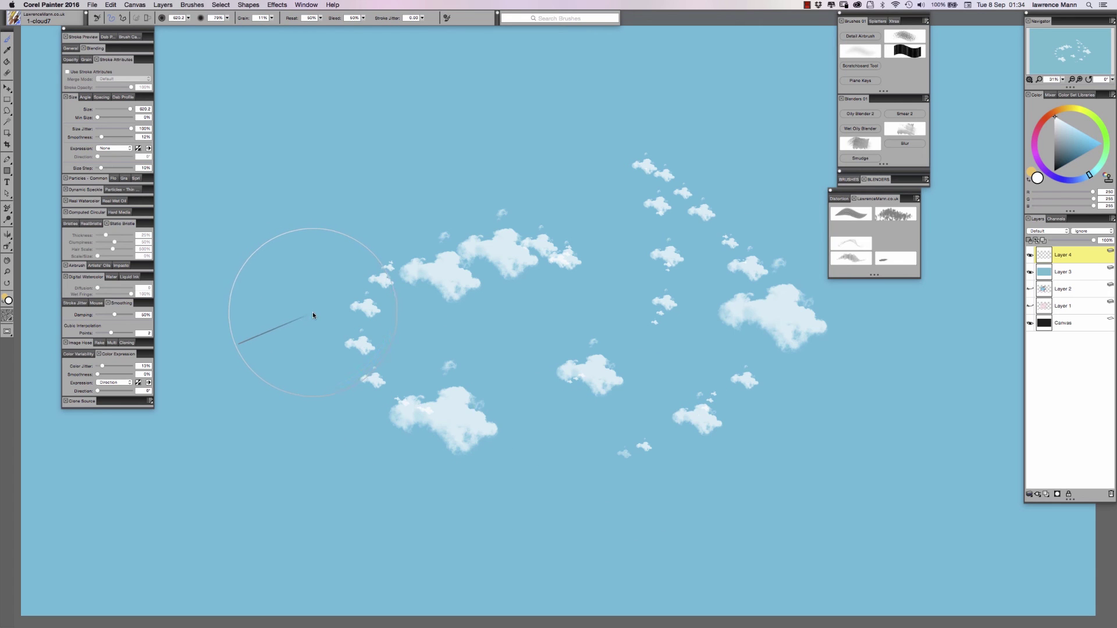
{"action": "key", "text": "super+z"}
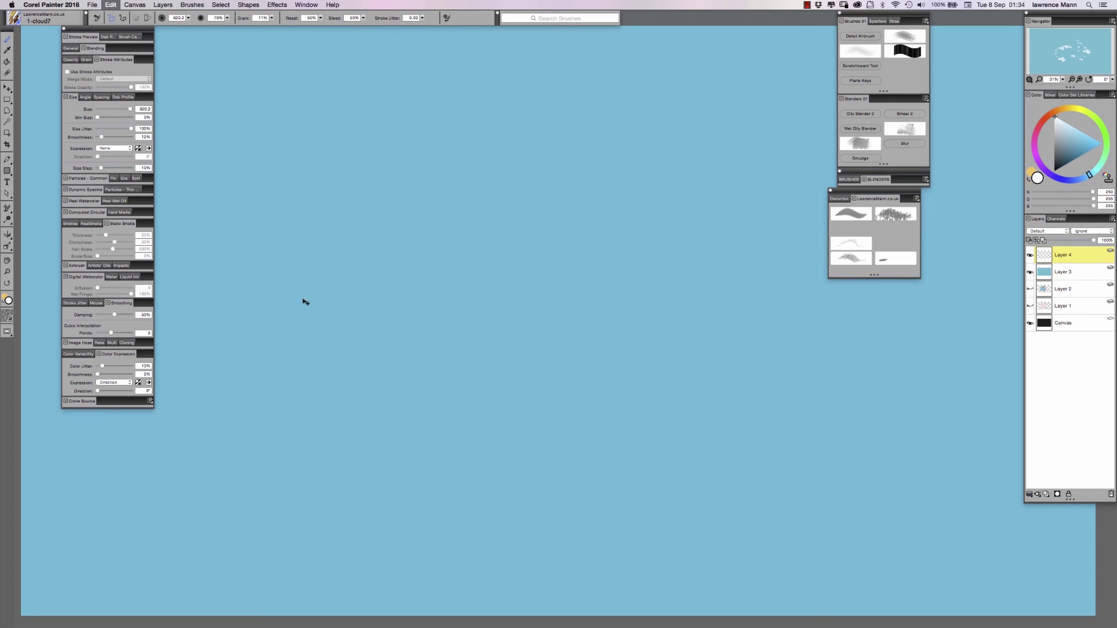
Paint several sweeping rows of clouds in varied sizes across the blue sky on Layer 4.
{"action": "mouse_move", "coordinate": [606, 200]}
{"action": "left_mouse_down"}
{"action": "mouse_move", "coordinate": [249, 225]}
{"action": "mouse_move", "coordinate": [518, 337]}
{"action": "mouse_move", "coordinate": [672, 425]}
{"action": "mouse_move", "coordinate": [322, 424]}
{"action": "mouse_move", "coordinate": [221, 485]}
{"action": "left_mouse_up"}
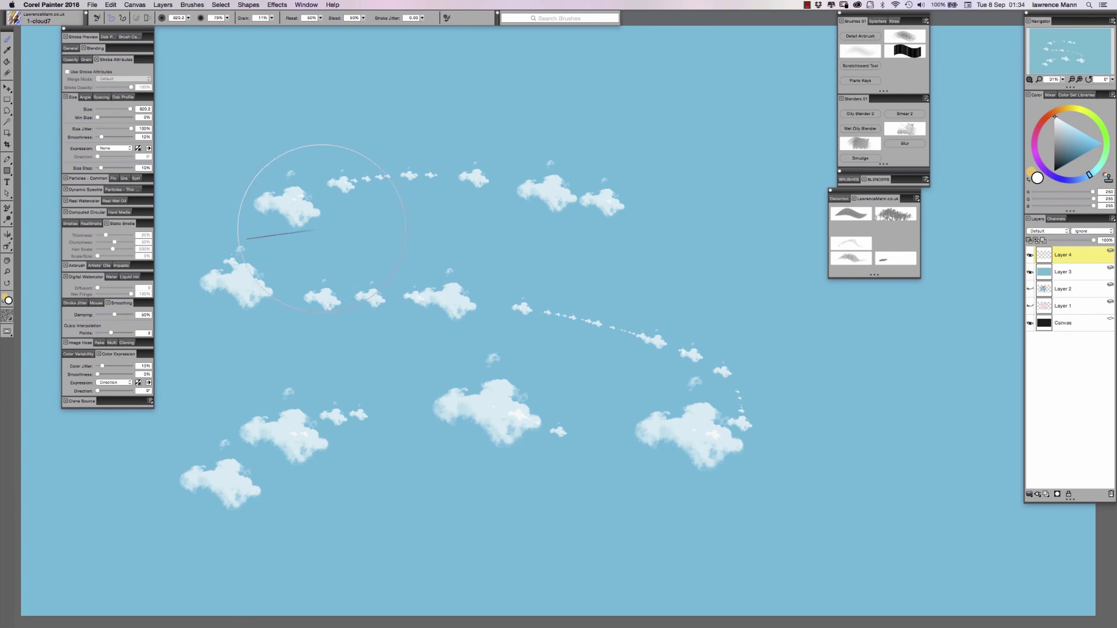
{"action": "mouse_move", "coordinate": [405, 96]}
{"action": "left_mouse_down"}
{"action": "mouse_move", "coordinate": [731, 262]}
{"action": "mouse_move", "coordinate": [369, 236]}
{"action": "left_mouse_up"}
{"action": "mouse_move", "coordinate": [267, 335]}
{"action": "left_mouse_down"}
{"action": "mouse_move", "coordinate": [748, 369]}
{"action": "mouse_move", "coordinate": [536, 499]}
{"action": "mouse_move", "coordinate": [294, 516]}
{"action": "mouse_move", "coordinate": [195, 448]}
{"action": "left_mouse_up"}
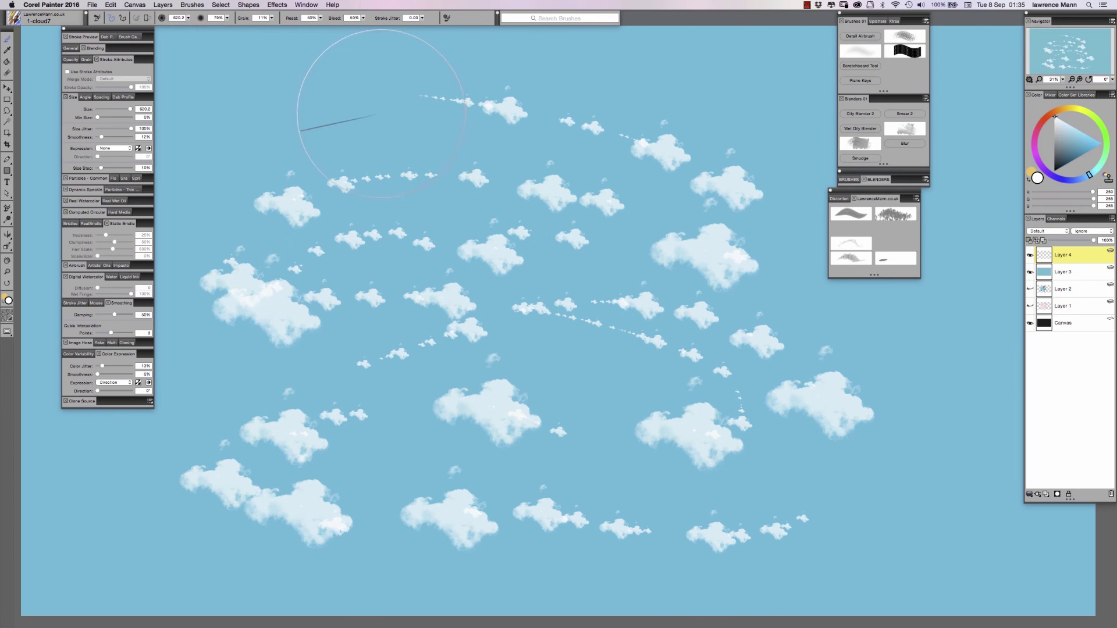
{"action": "left_click_drag", "start_coordinate": [299, 113], "coordinate": [191, 153]}
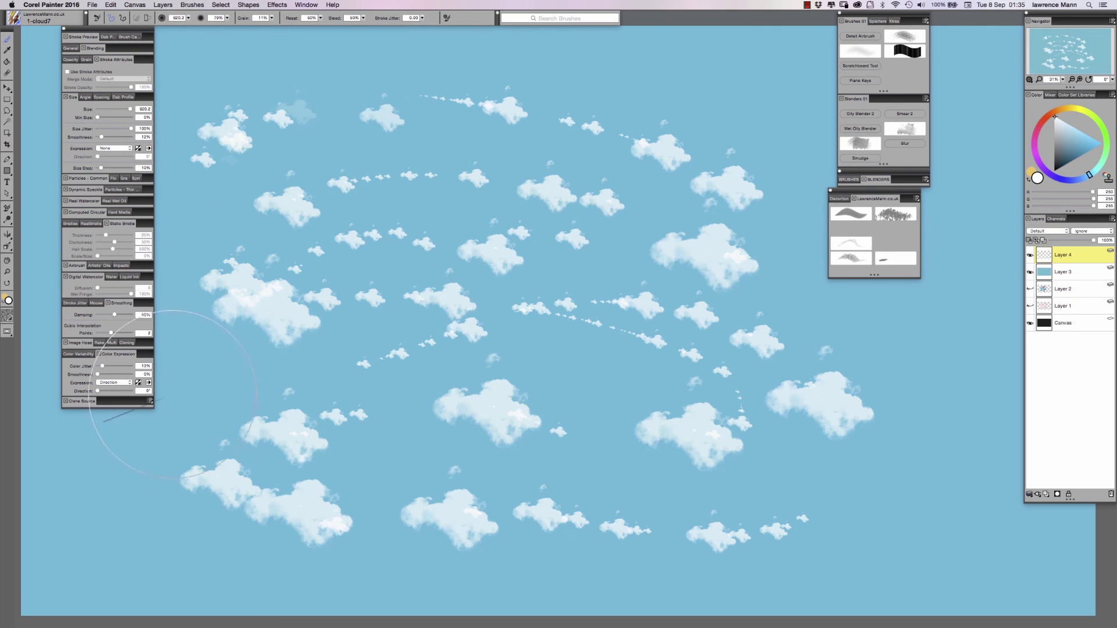